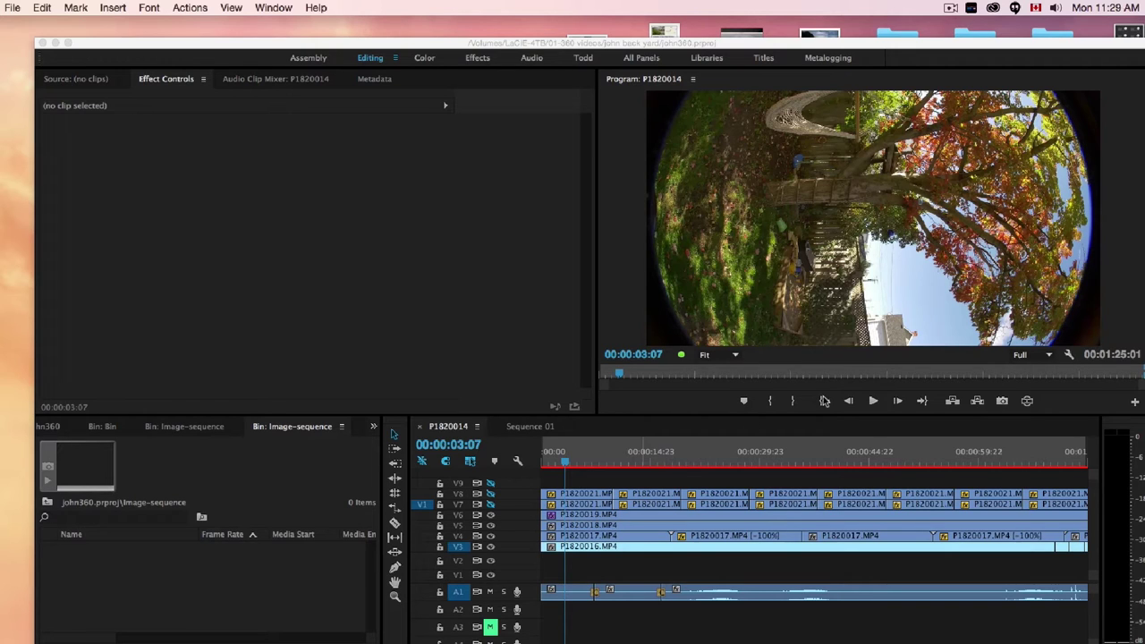
- Hide track V6 and play the sequence to preview the camera beneath it
key("Left")
left_click(617, 436)
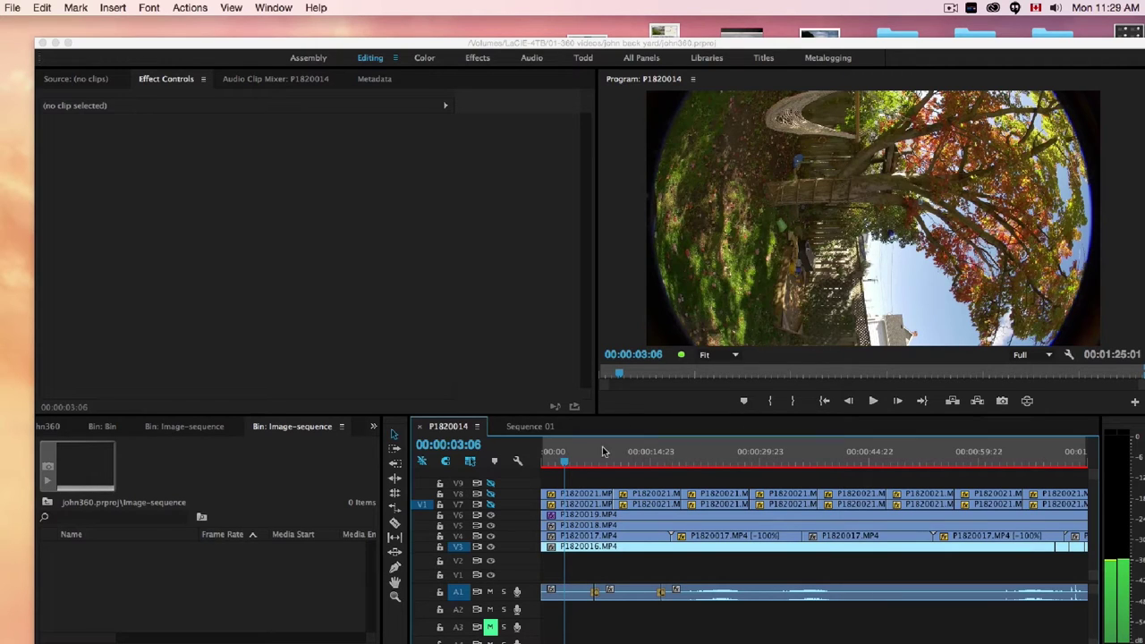
left_click(492, 519)
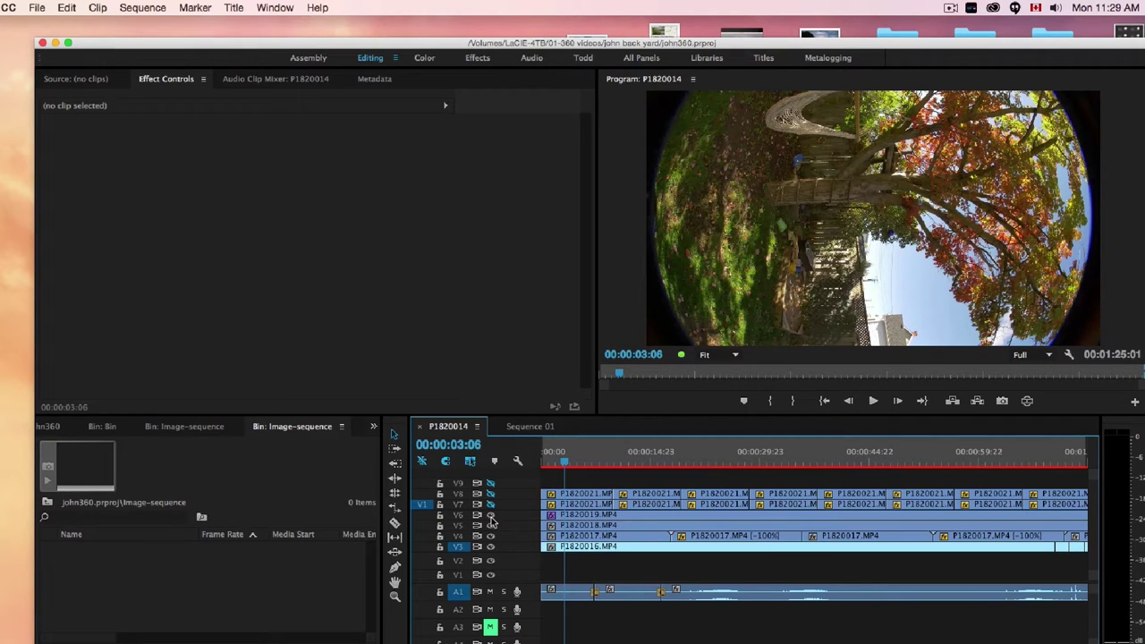
left_click(491, 517)
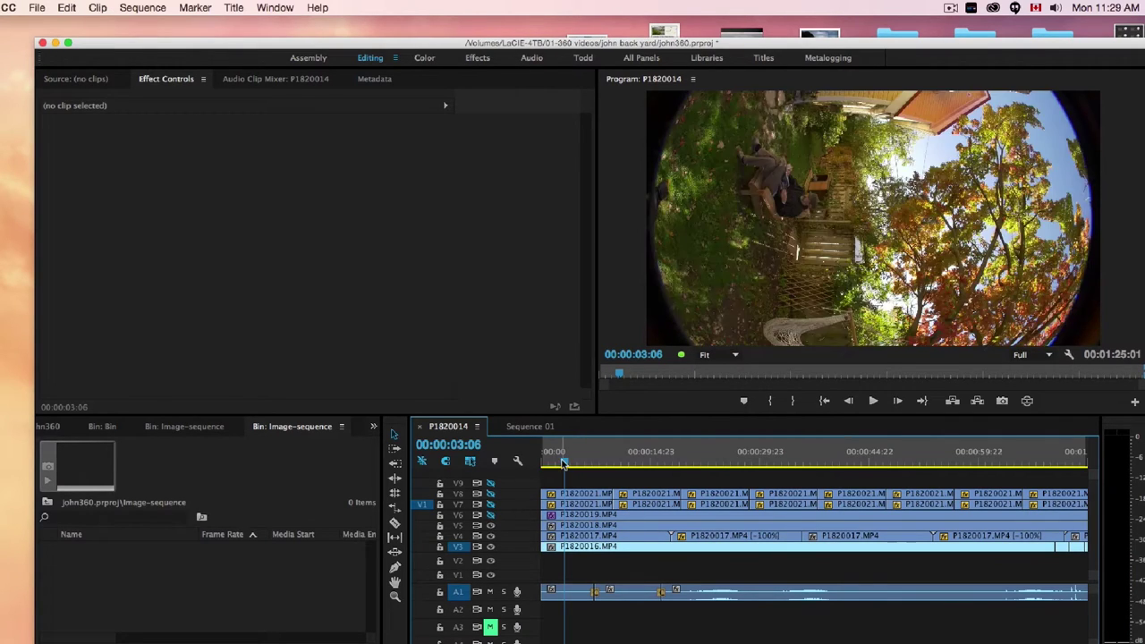
key("space")
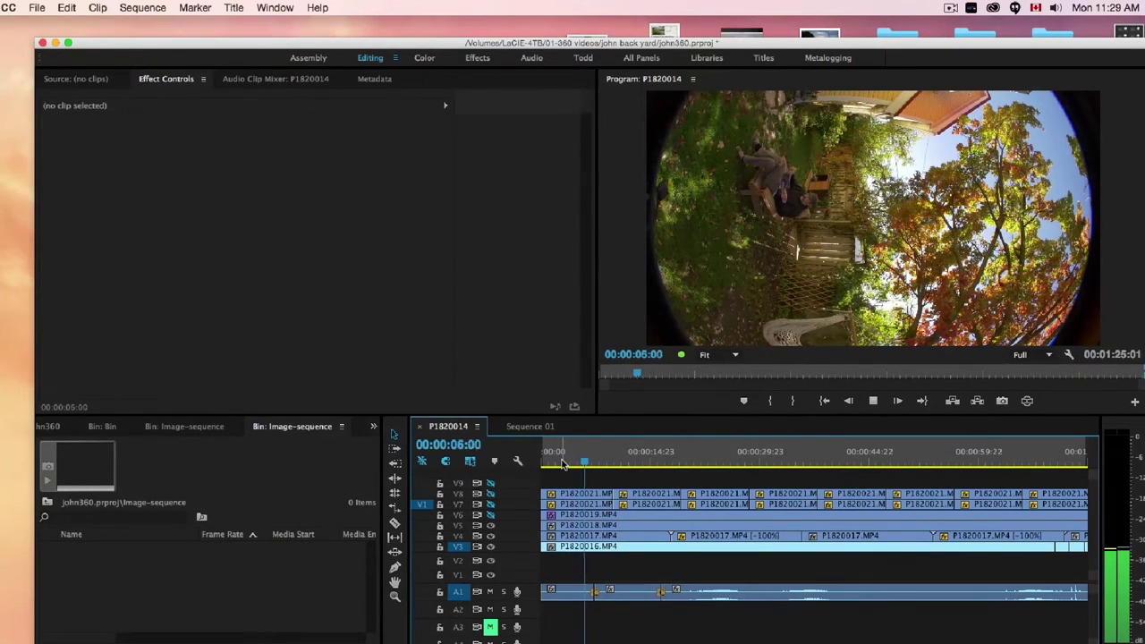
key("space")
- Hide tracks V5 and V4, previewing each newly revealed camera view
left_click(492, 527)
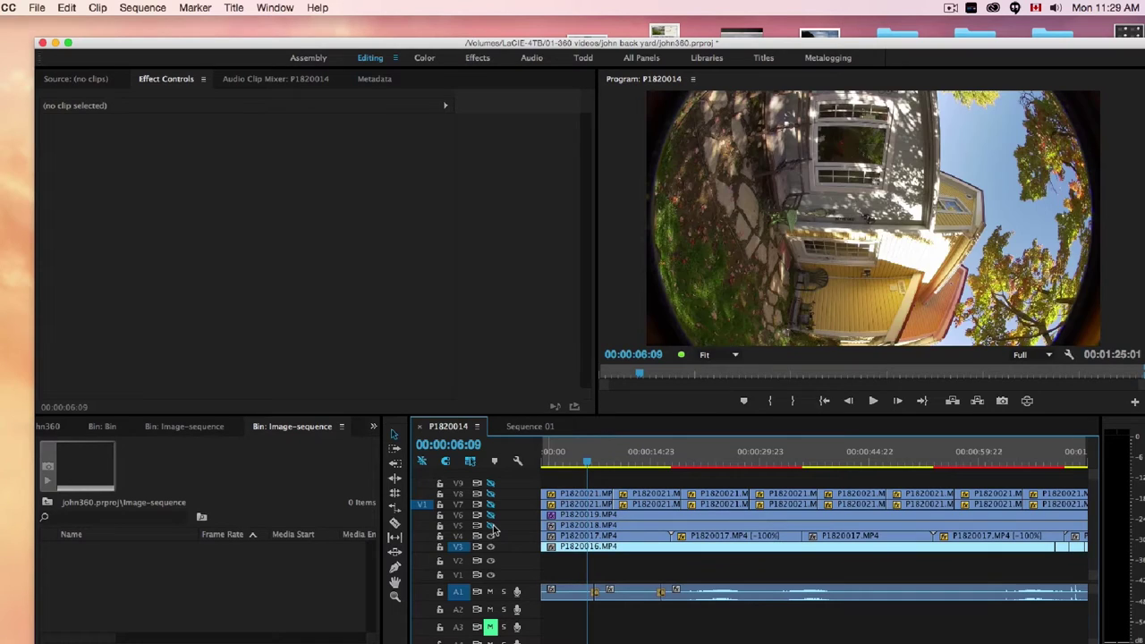
key("space")
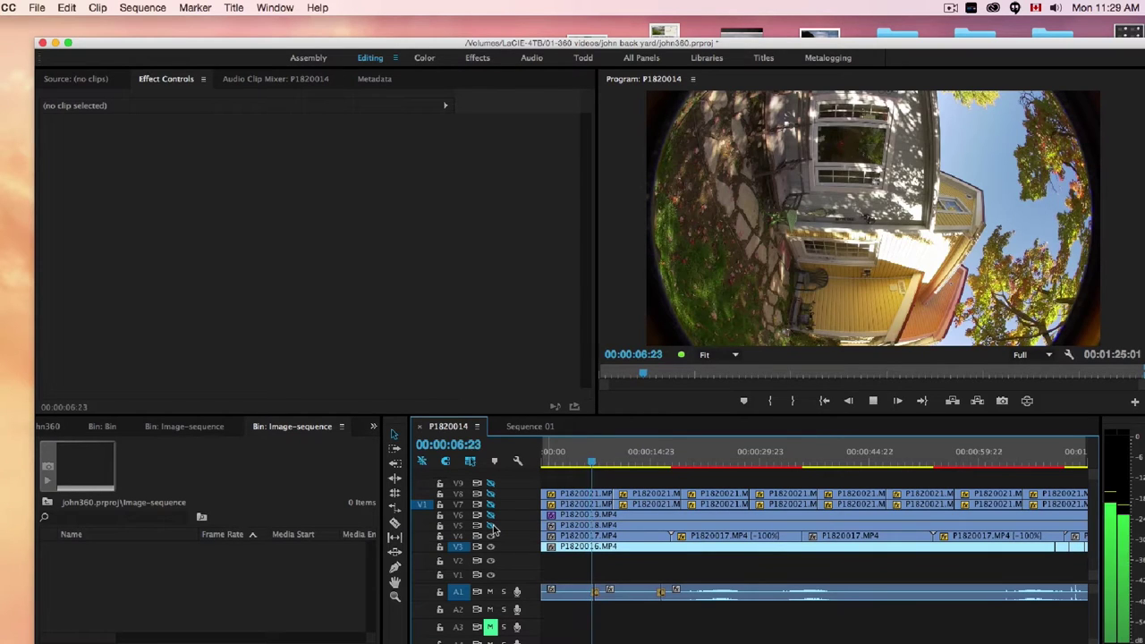
key("space")
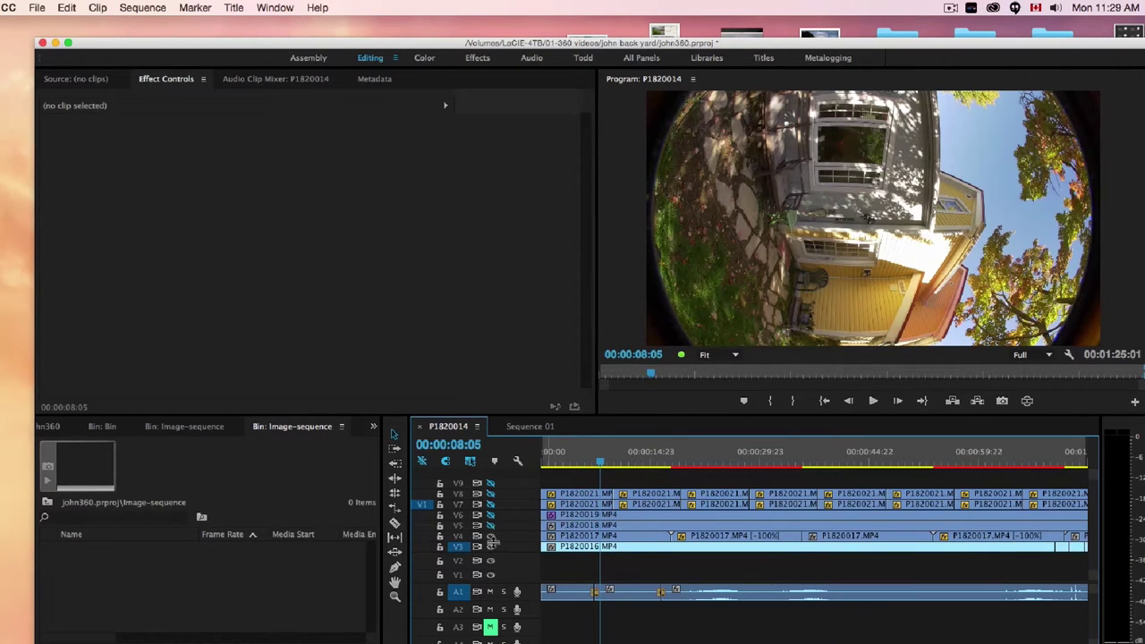
left_click(491, 535)
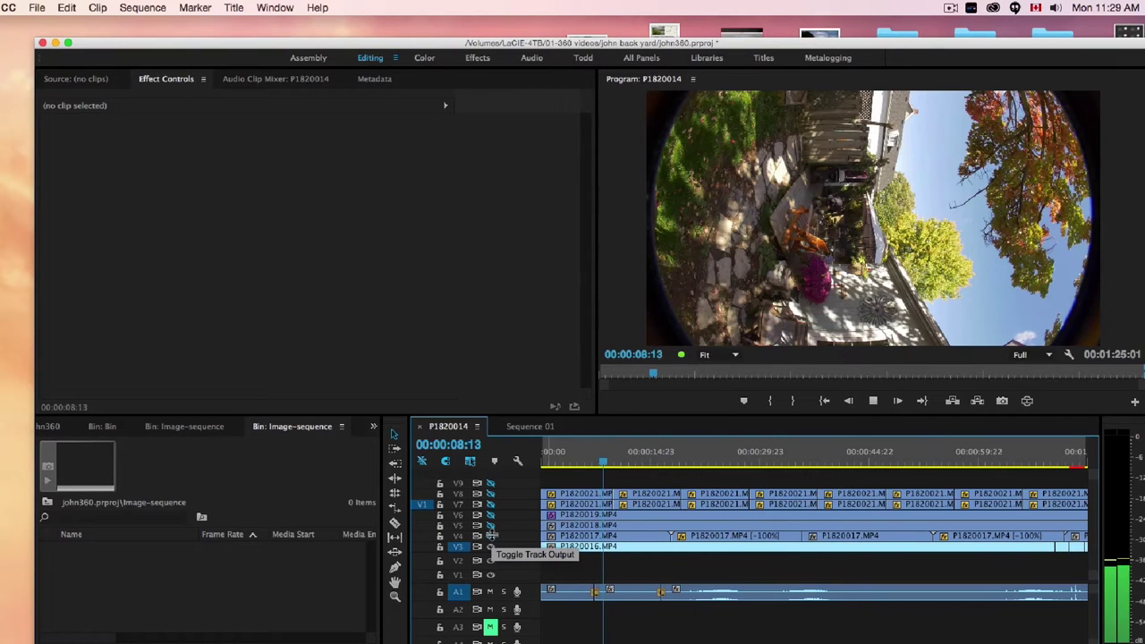
key("space")
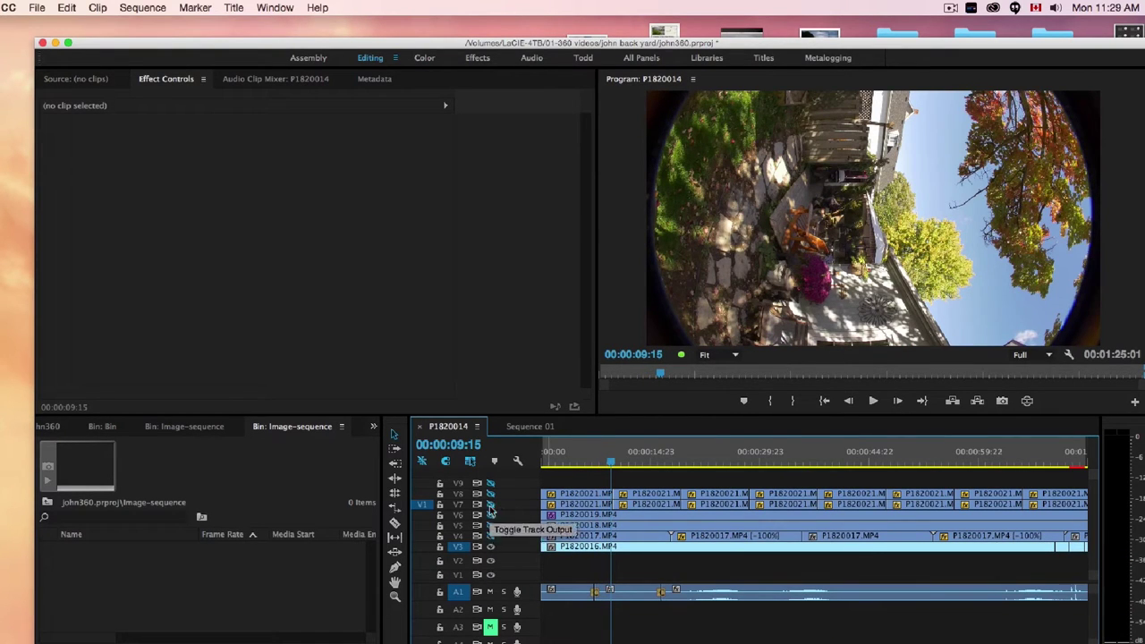
- Hide tracks V8 and V7 to show the tree view, returning the playhead near the start
left_click(491, 495)
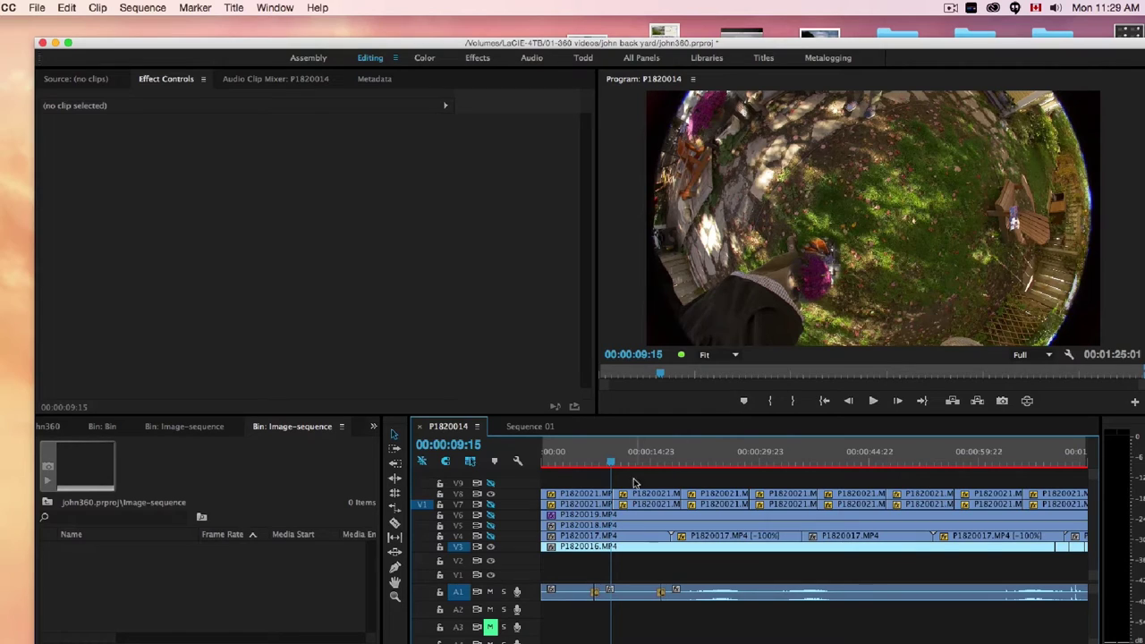
left_click_drag(614, 463, 619, 465)
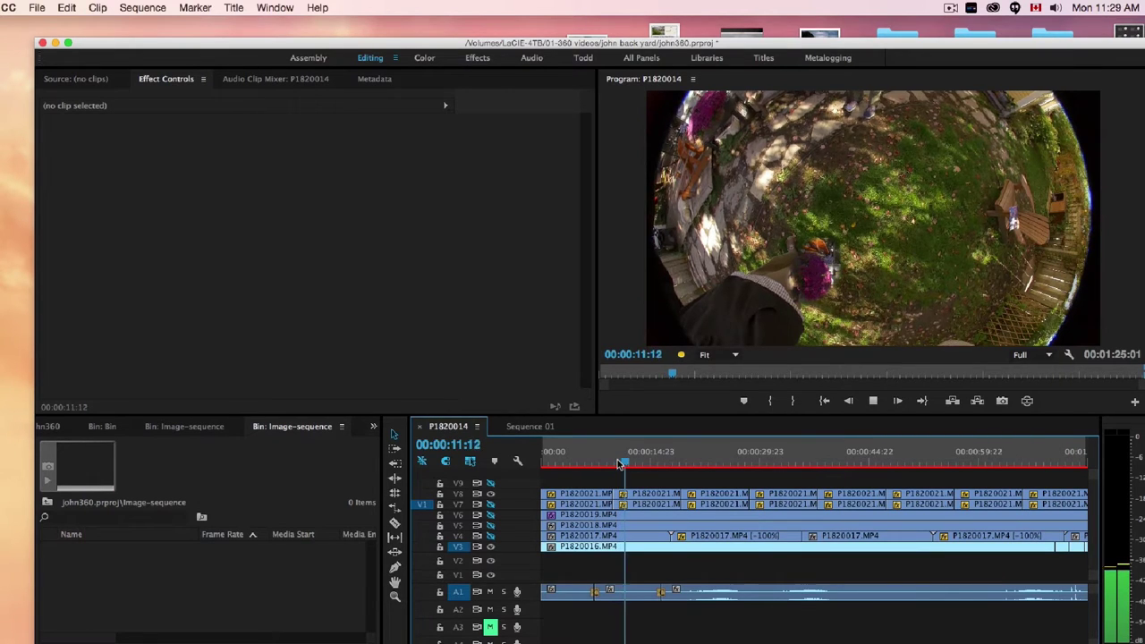
key("space")
left_click(491, 504)
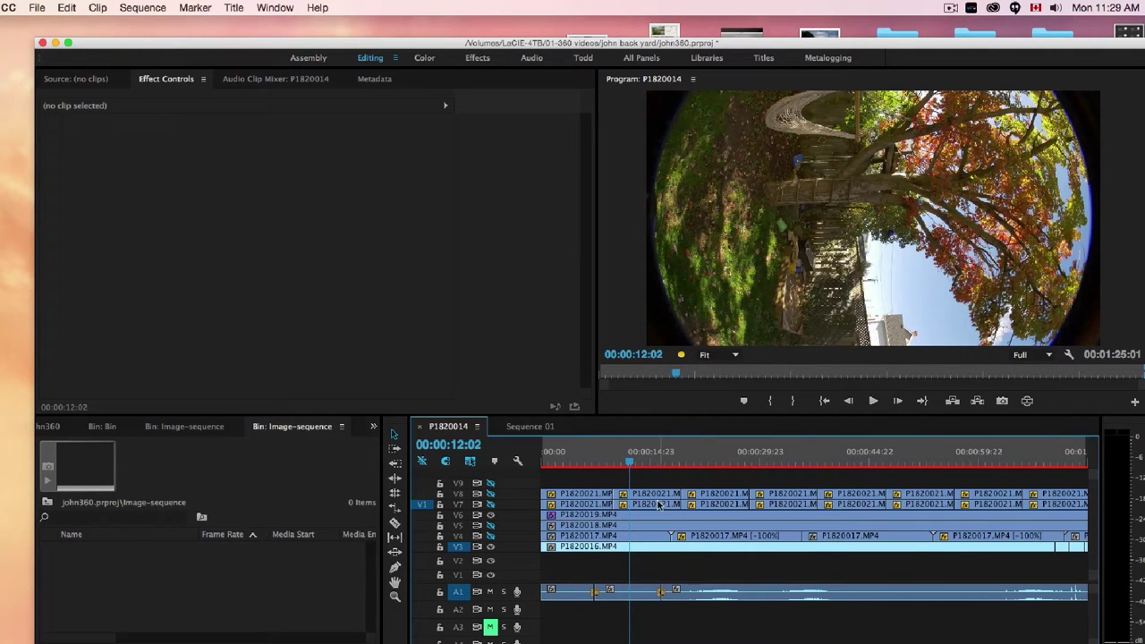
left_click_drag(630, 464, 499, 440)
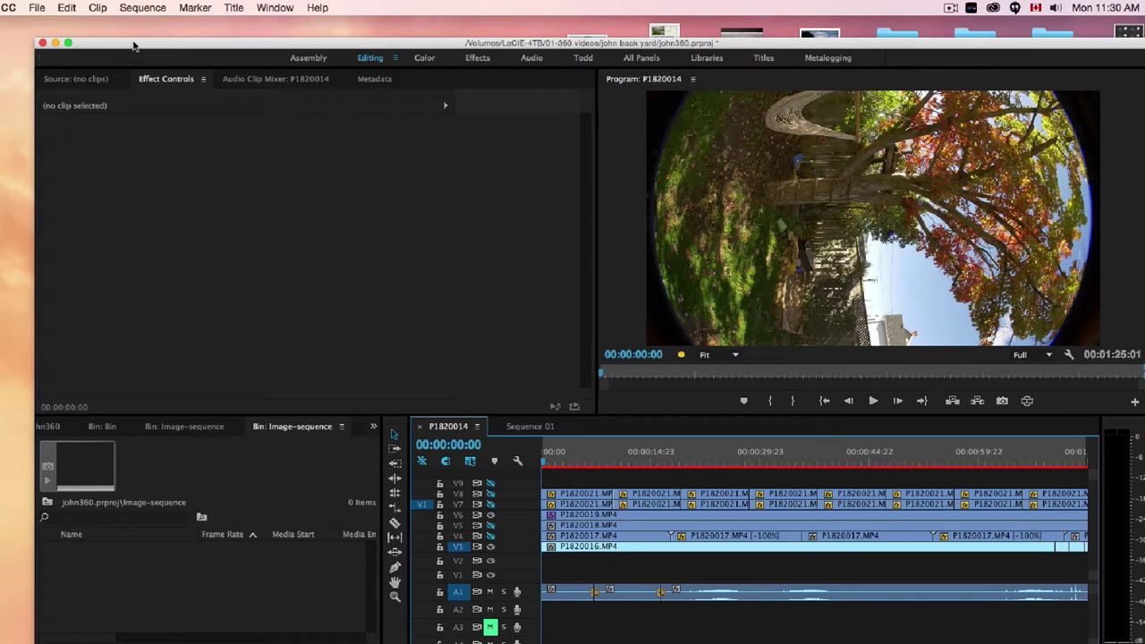
- Inspect the Effect Controls of clips P1820019, P1820017 and P1820016, ending on P1820016
left_click(574, 517)
left_click(574, 526)
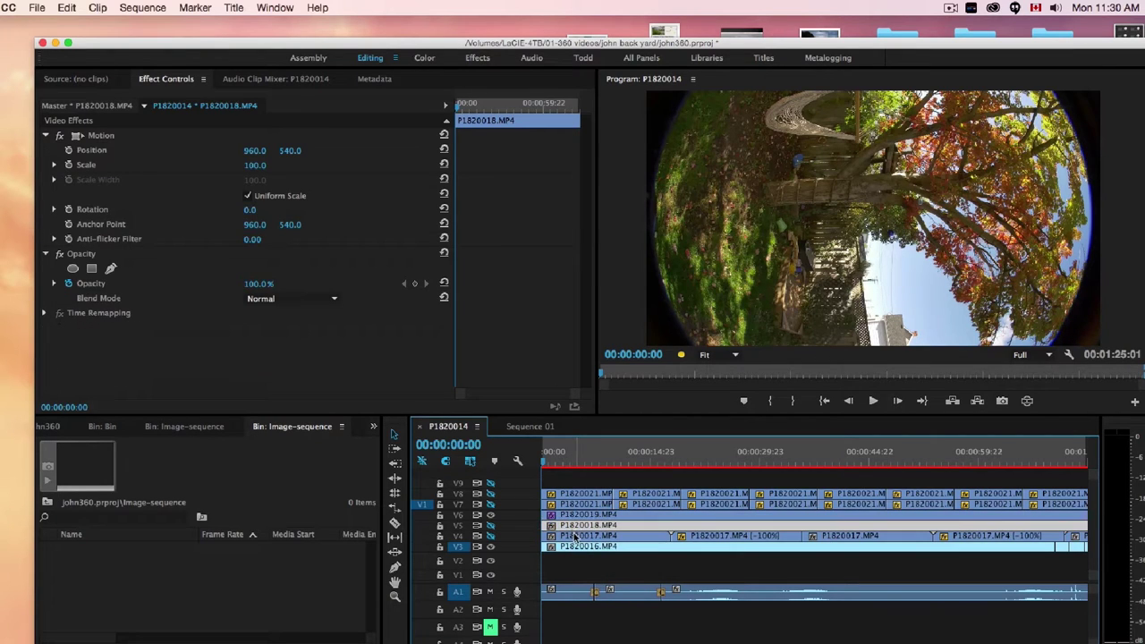
left_click(576, 536)
left_click(574, 548)
left_click(584, 537)
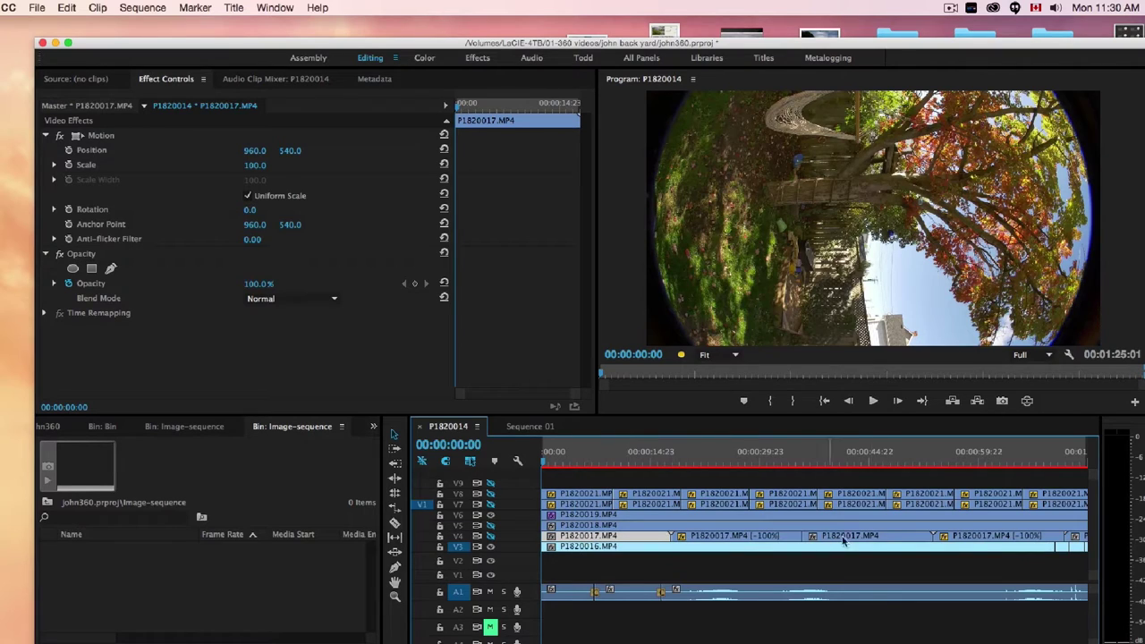
left_click(579, 547)
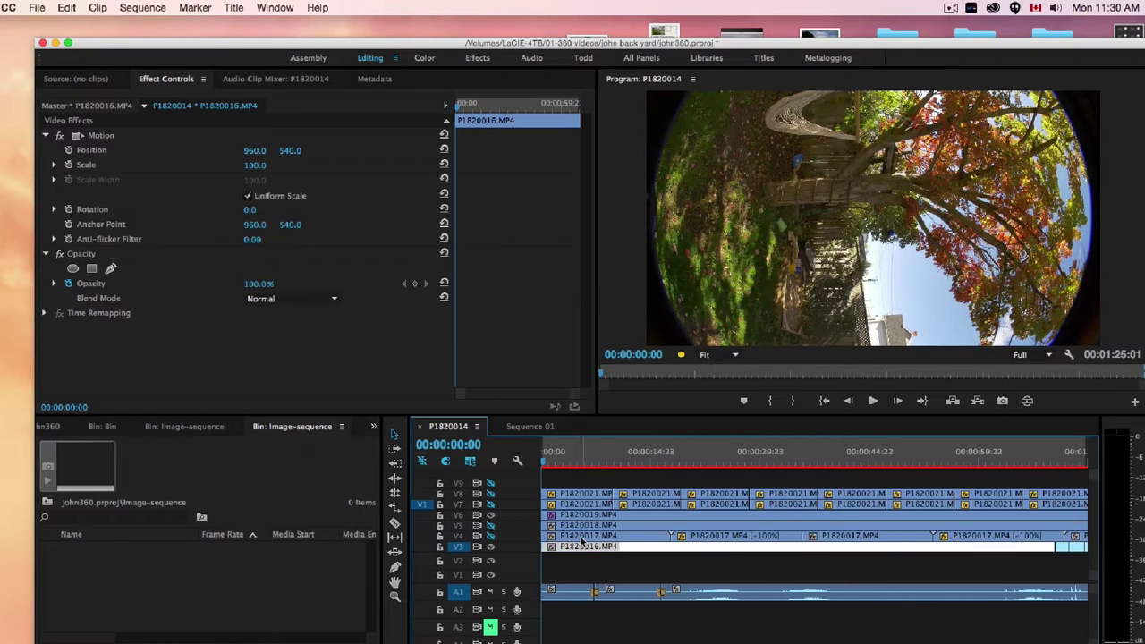
- Scrub to about 30 then 21 seconds and zoom the timeline out to the whole sequence
left_click_drag(547, 458, 951, 460)
scroll(793, 444, "right", 5)
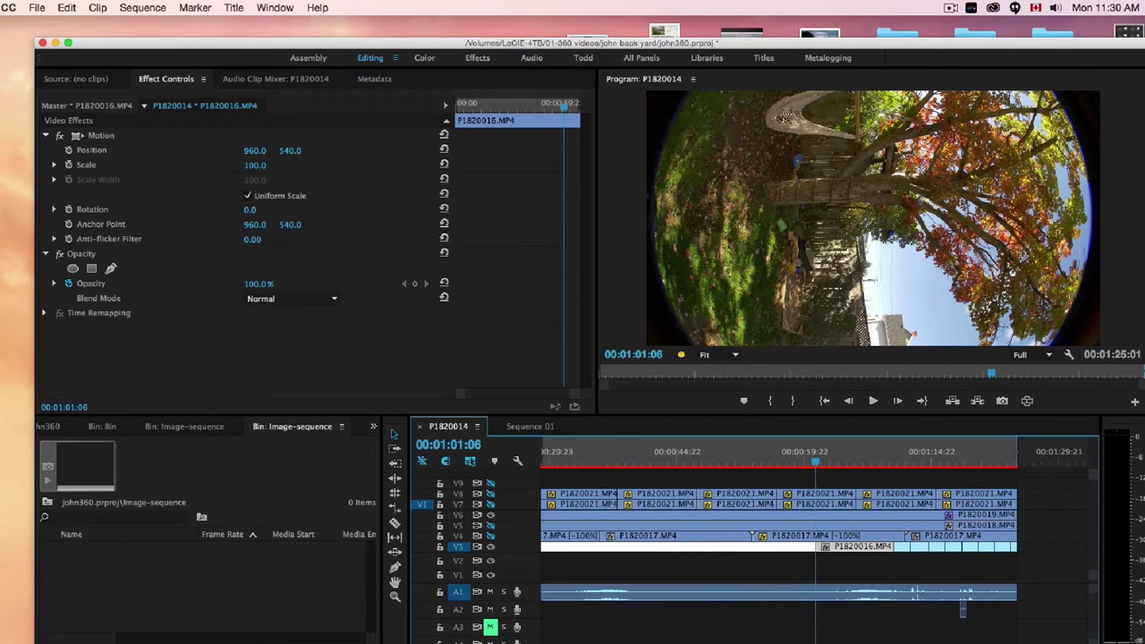
left_click_drag(816, 452, 508, 479)
key("minus")
key("minus")
key("minus")
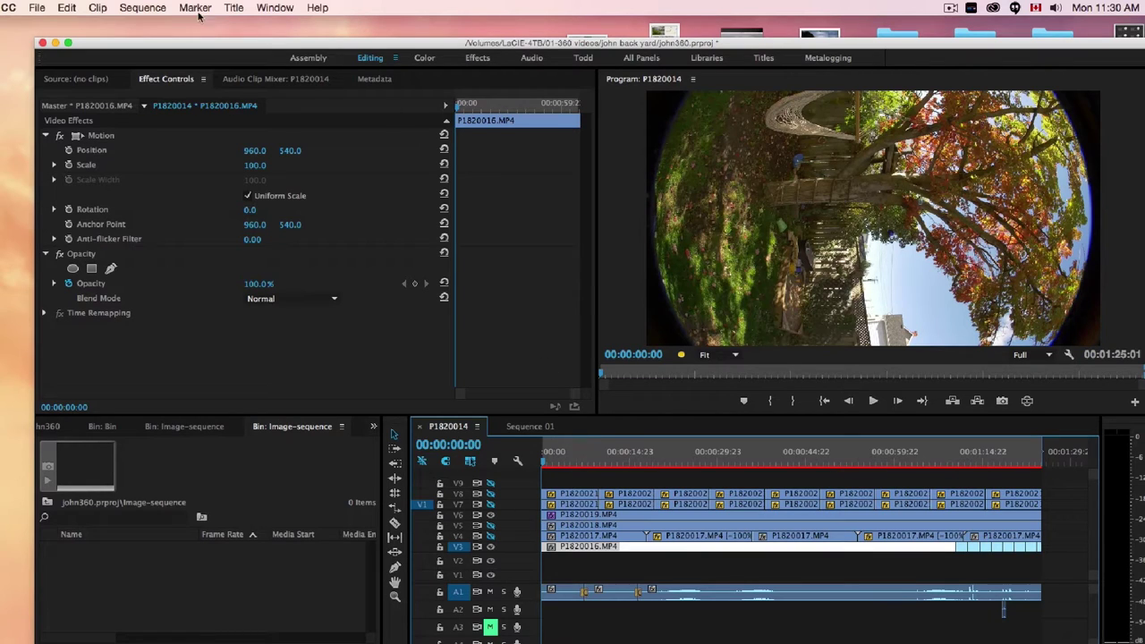
- Open File > Export > Media, keeping TIFF format with Export As Sequence checked
left_click(38, 9)
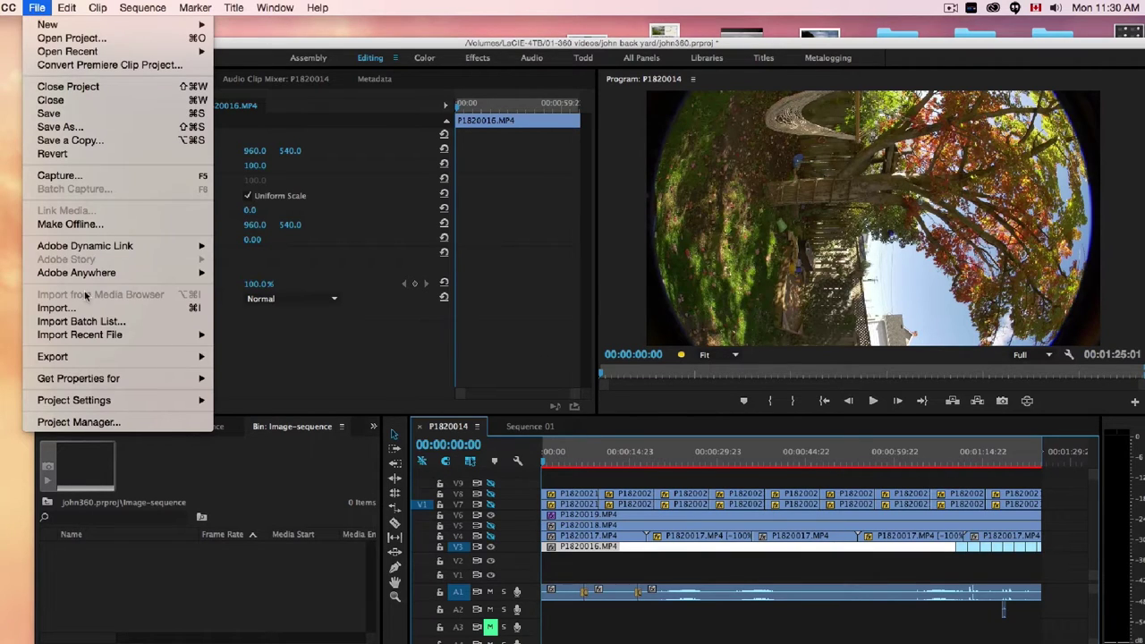
mouse_move(90, 358)
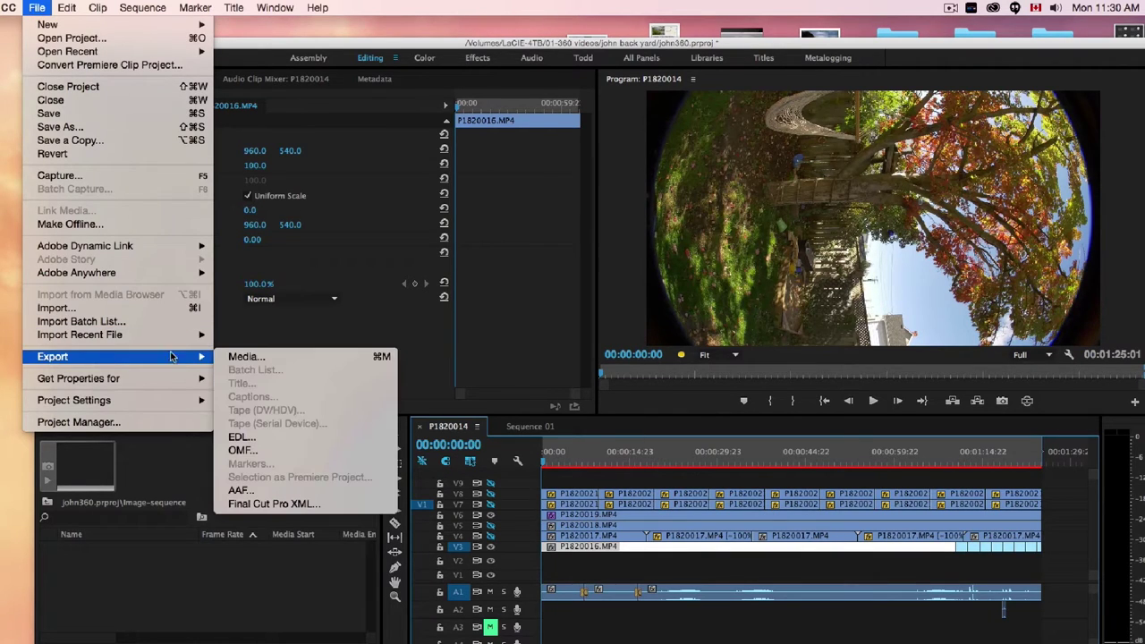
left_click(234, 357)
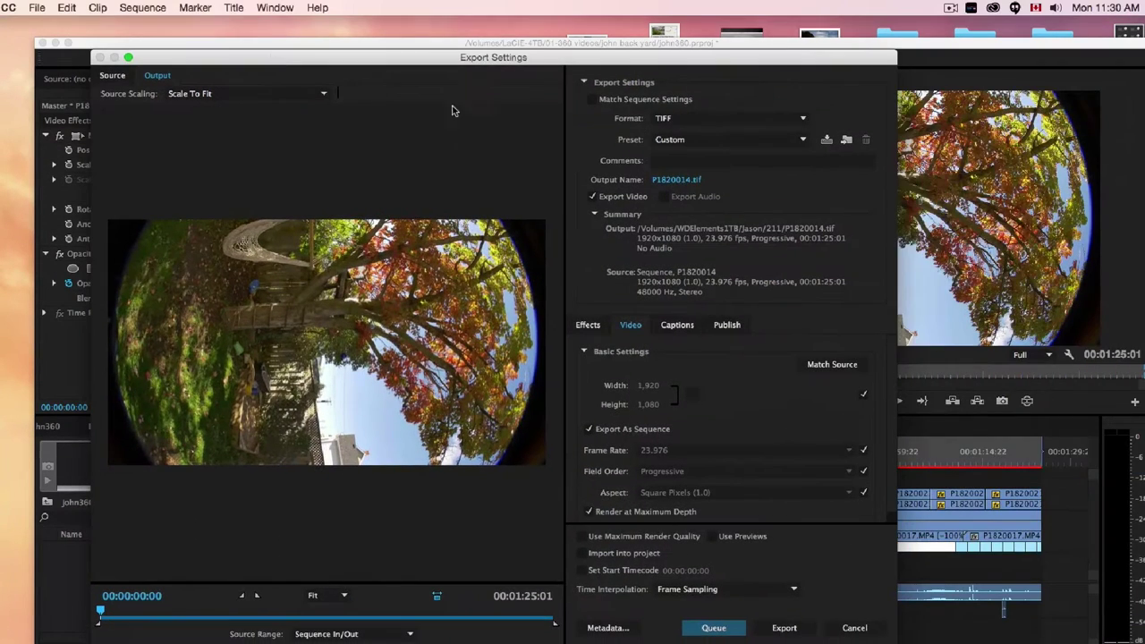
left_click(666, 119)
left_click(669, 119)
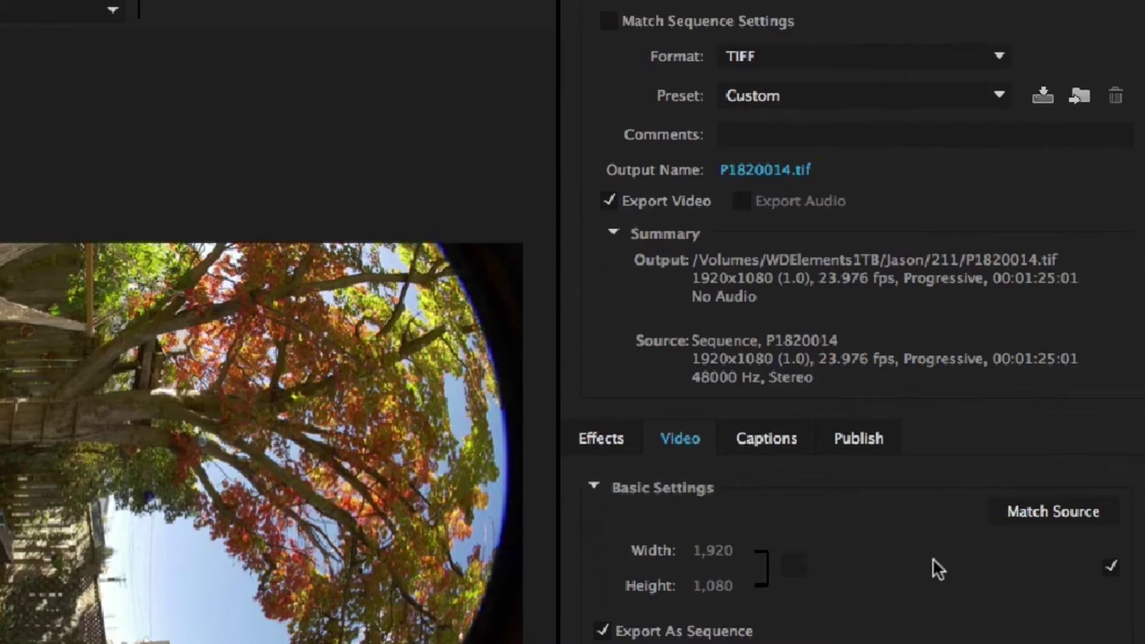
scroll(927, 588, "down", 1)
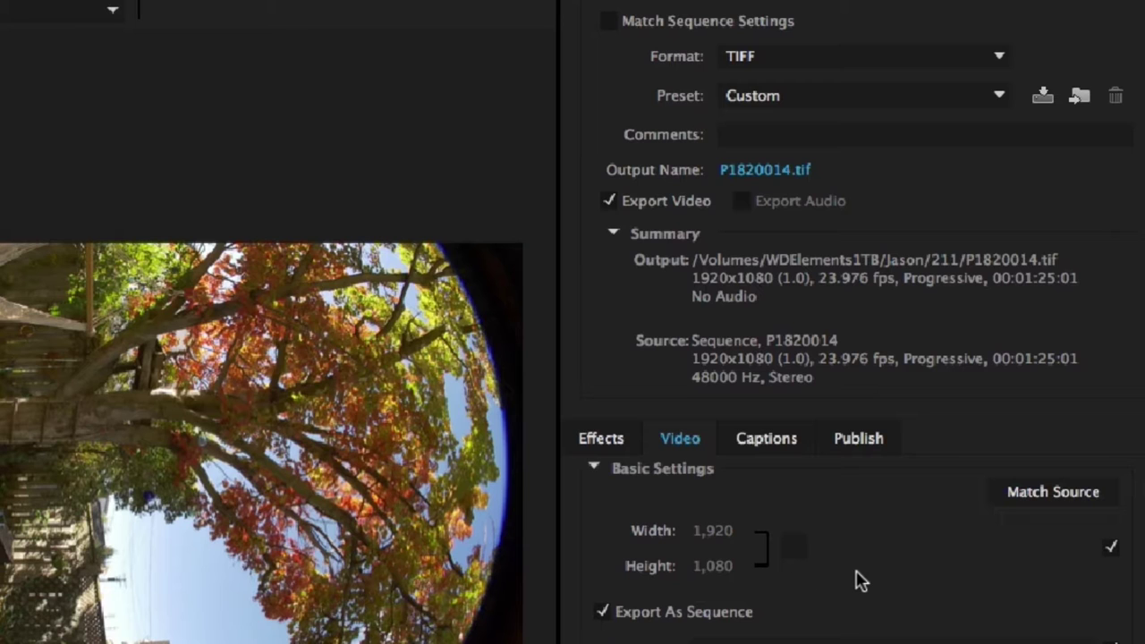
- Browse the save location to the LaCIE-4TB drive's 01-360 videos/john back yard folder
left_click(757, 172)
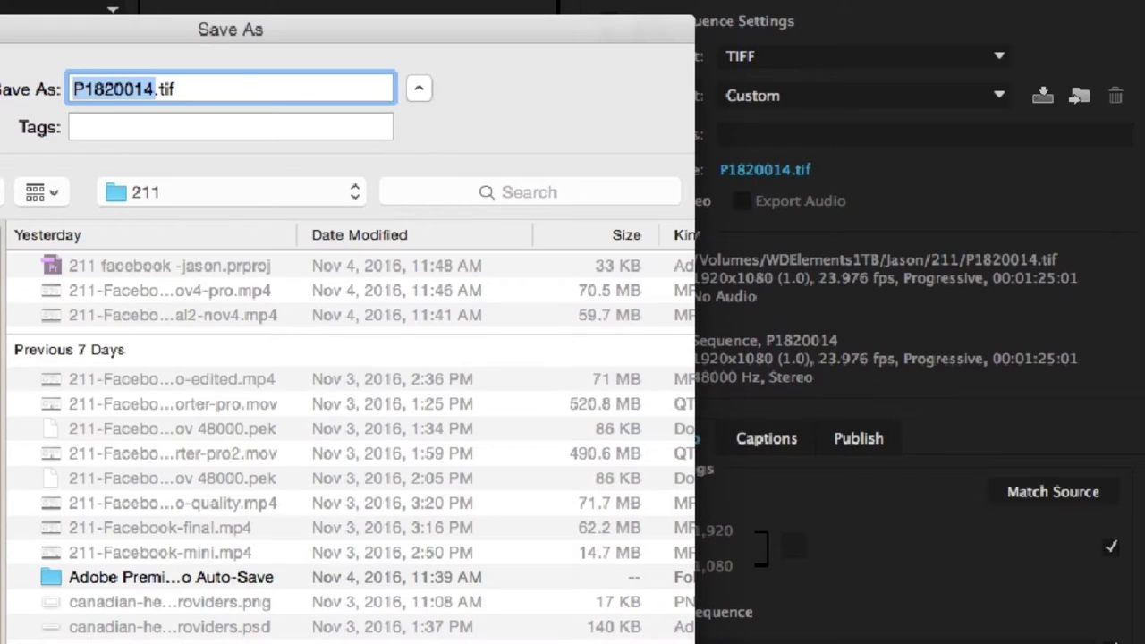
left_click(7, 483)
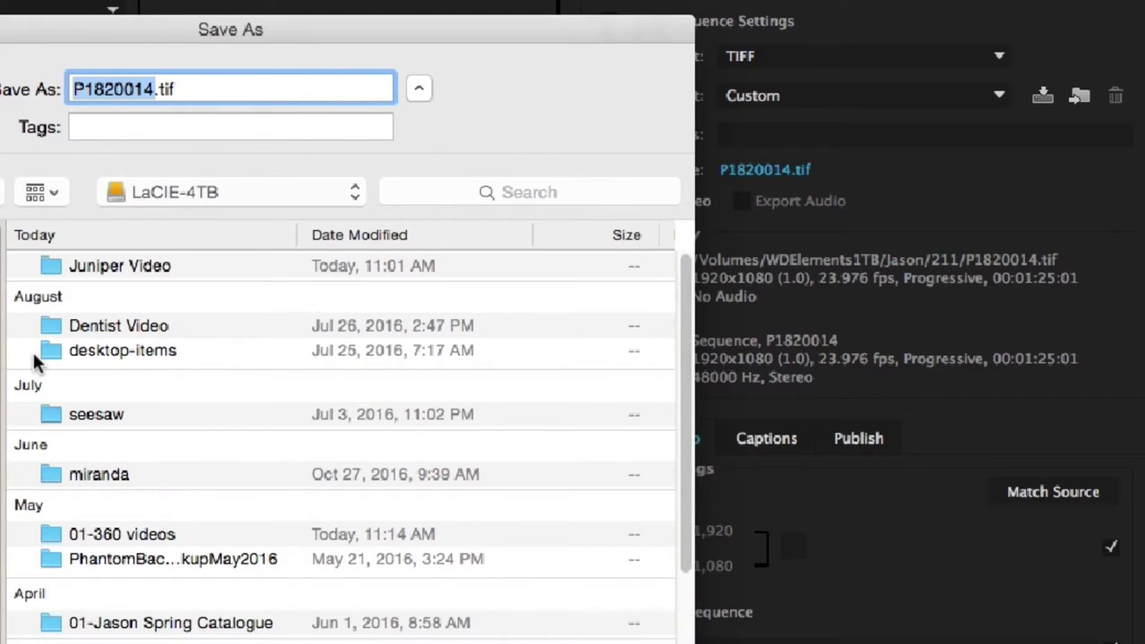
left_click(51, 535)
double_click(51, 535)
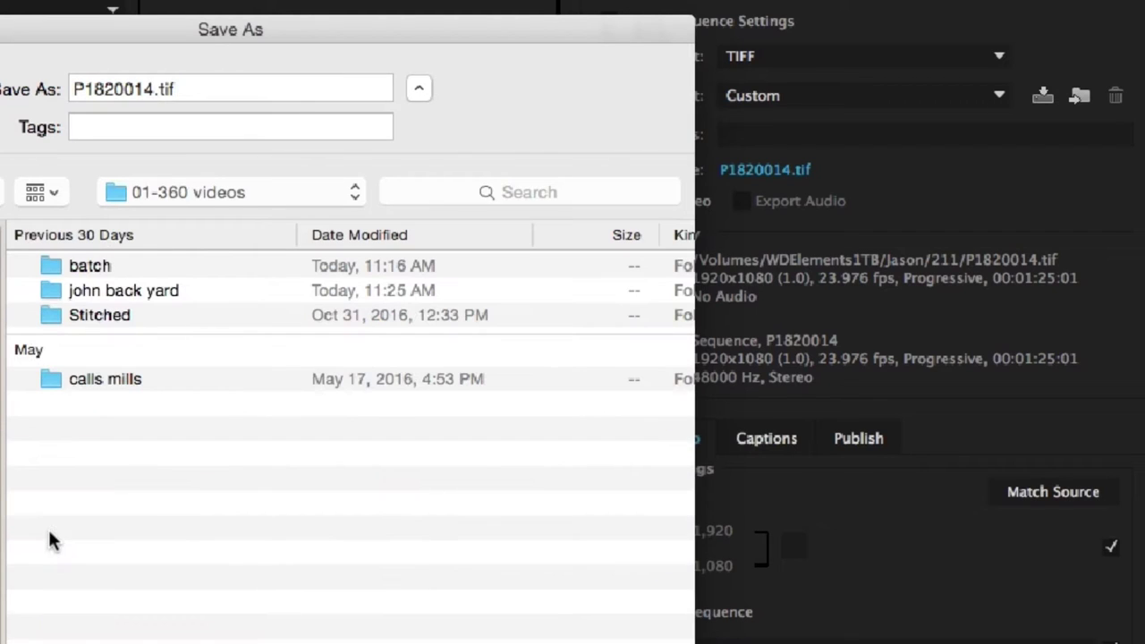
double_click(49, 291)
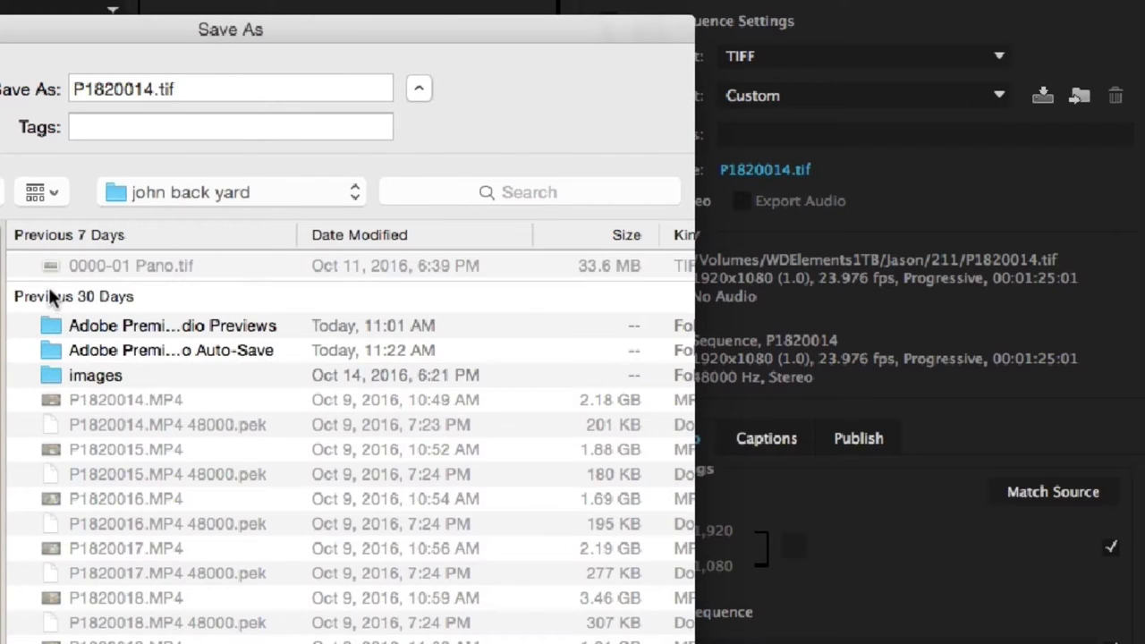
left_click(51, 380)
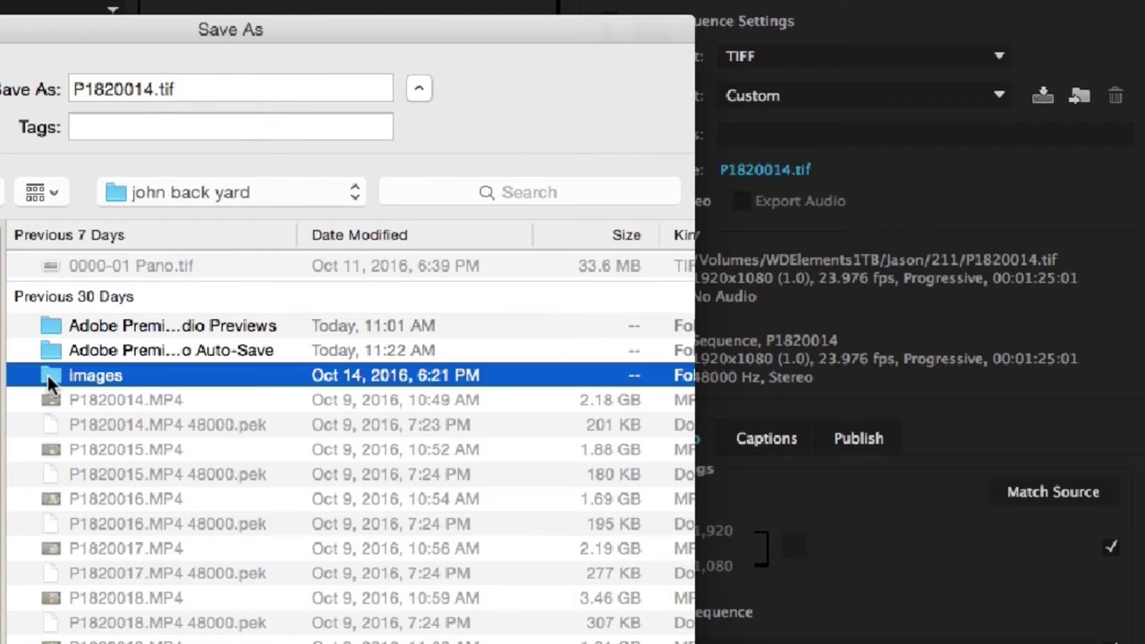
double_click(51, 379)
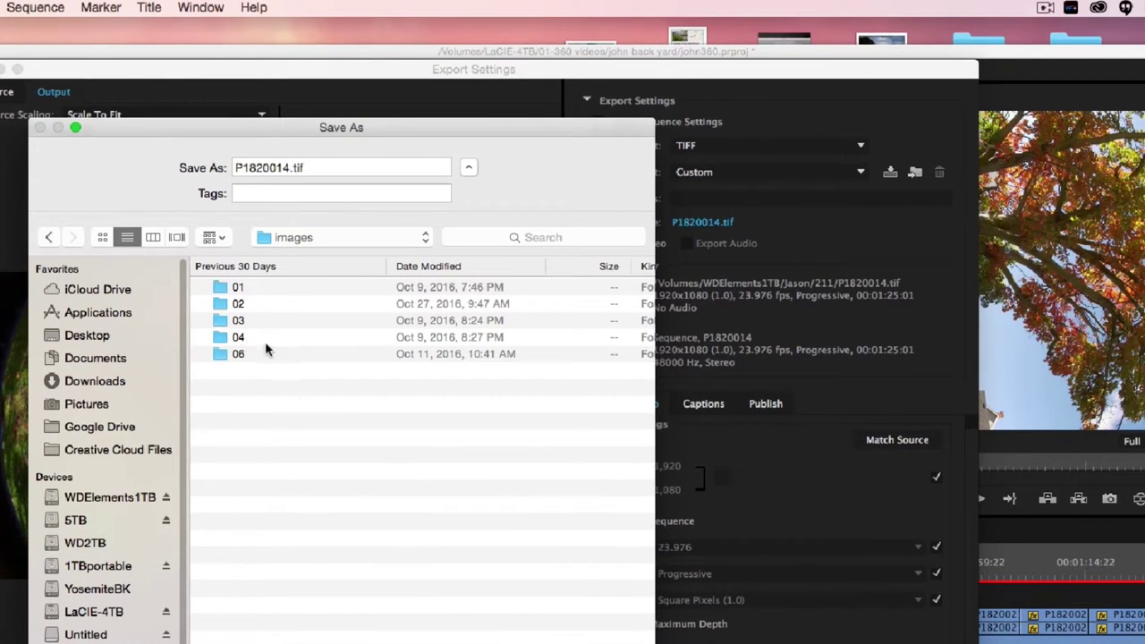
left_click(47, 237)
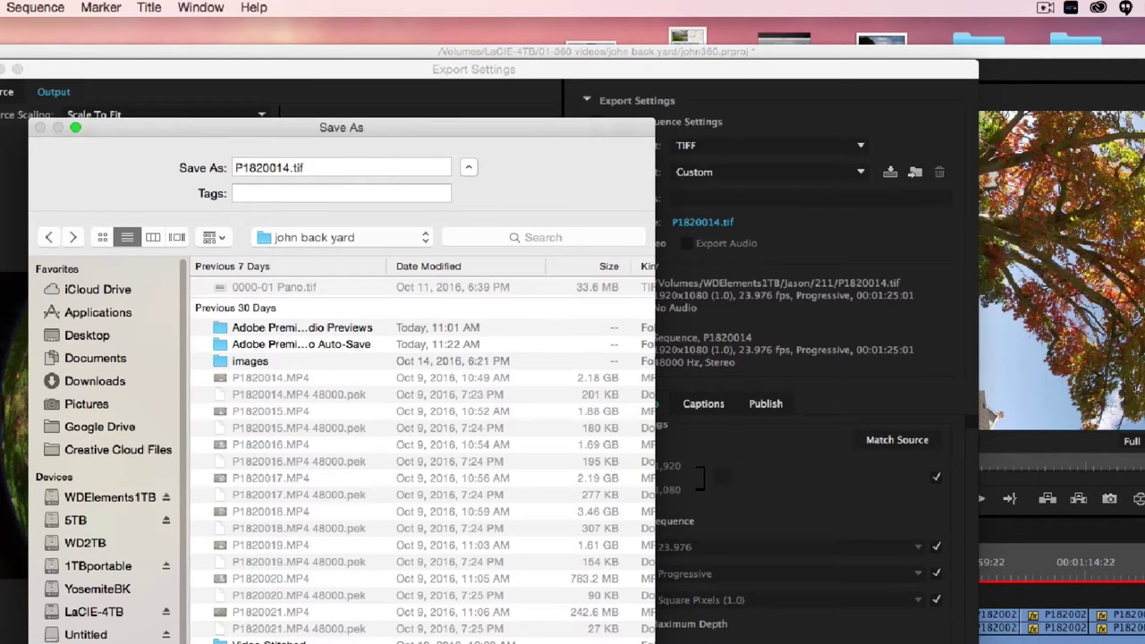
- Create folder tutorial-images with subfolder 01 inside and save the export there
key("super+shift+n")
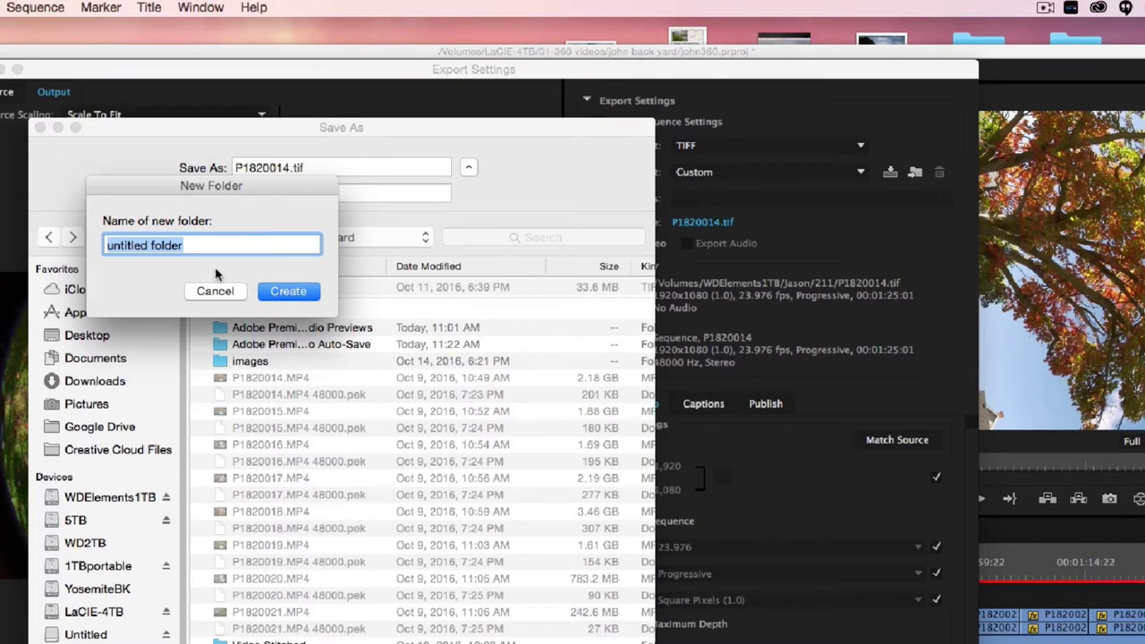
type("tuto")
key("BackSpace")
type("orial")
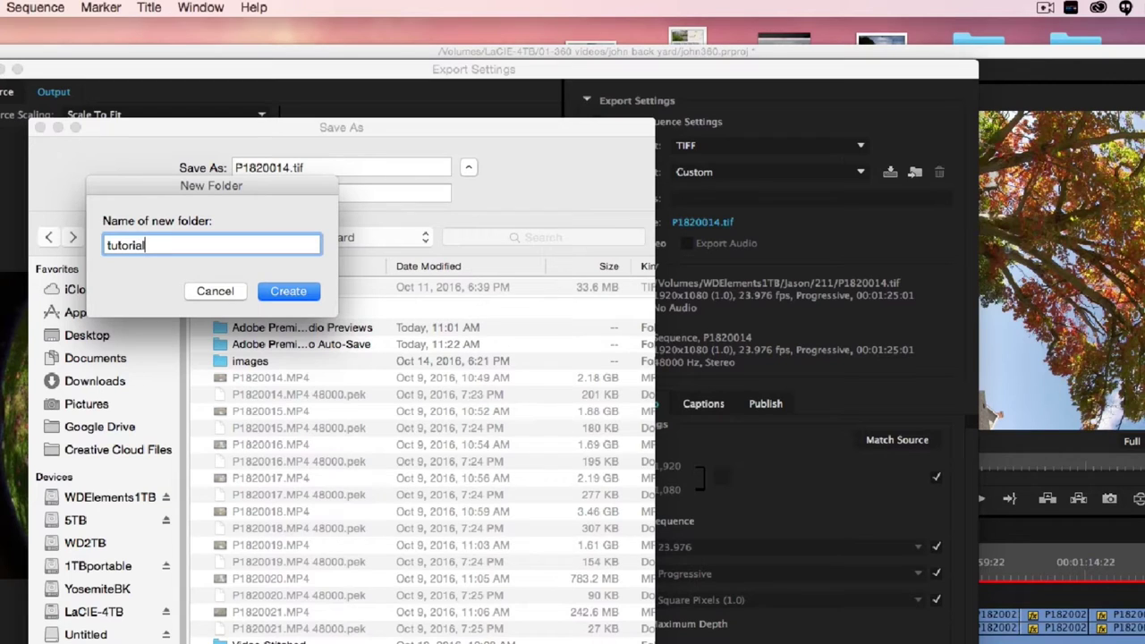
type("-images")
left_click(295, 291)
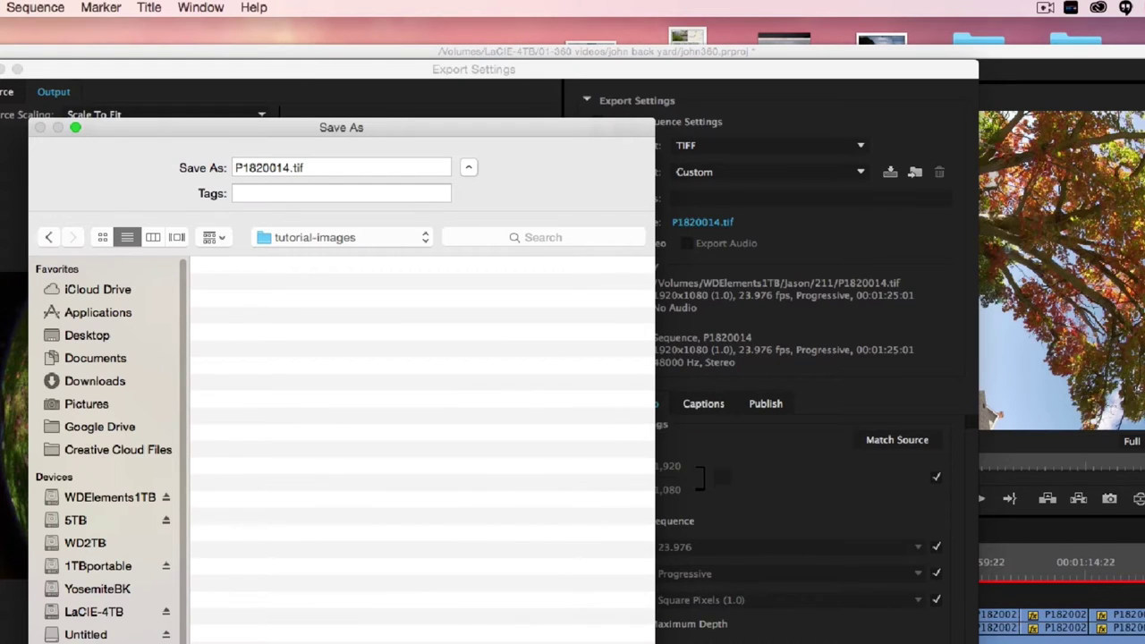
key("super+shift+n")
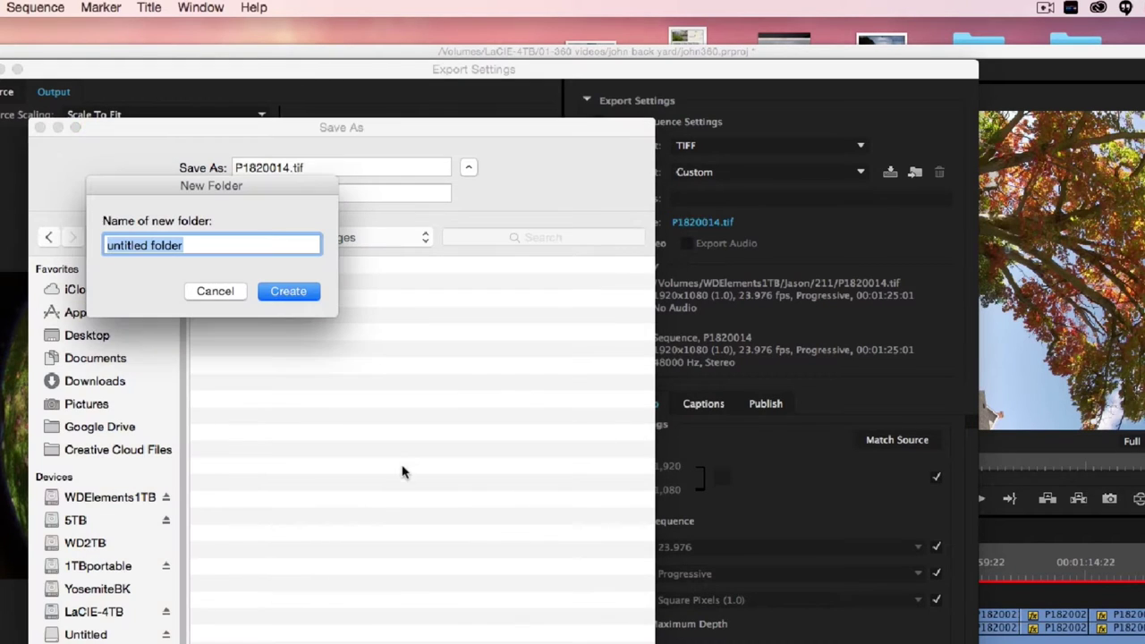
type("01")
left_click(288, 291)
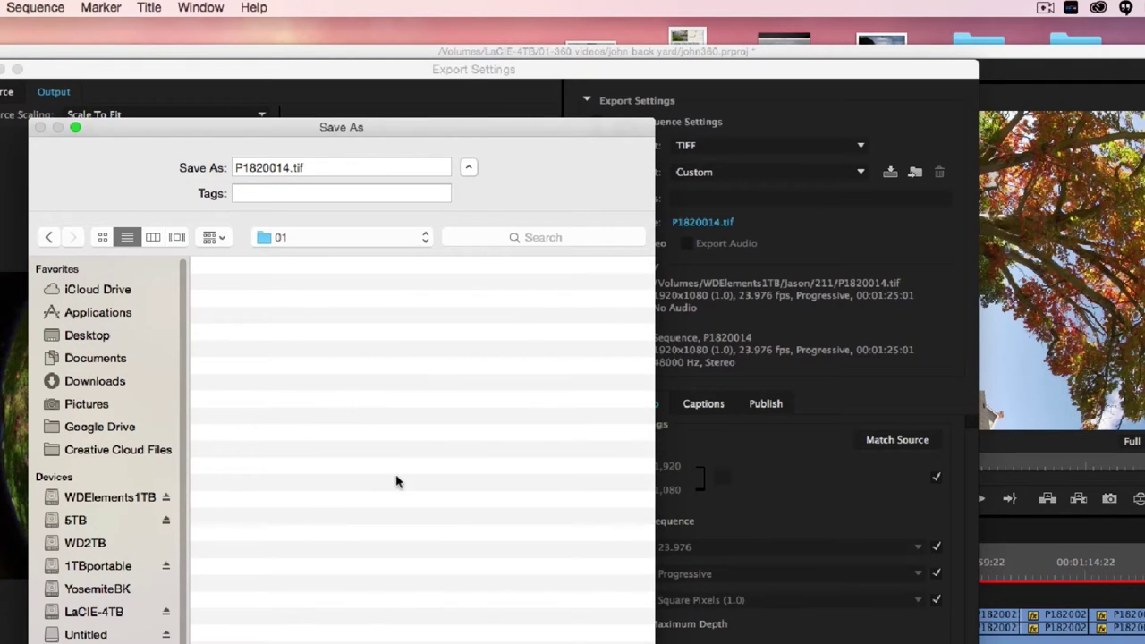
key("Return")
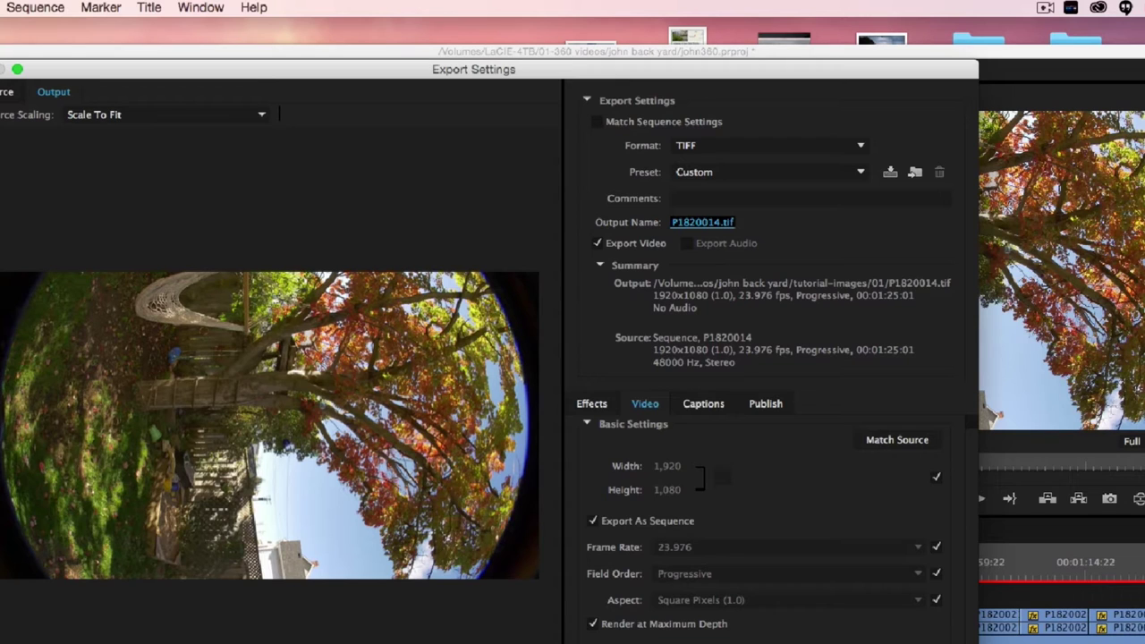
- Queue the TIFF sequence export to Media Encoder
key("Return")
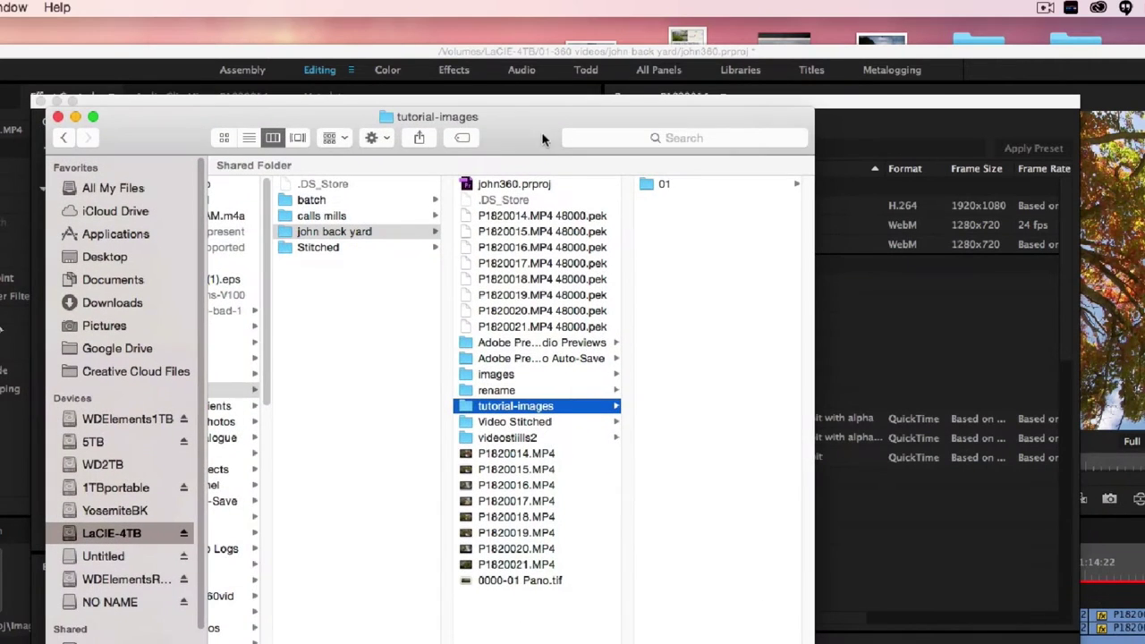
- Start encoding the queued P1820014 TIFF sequence in Media Encoder
left_click(652, 182)
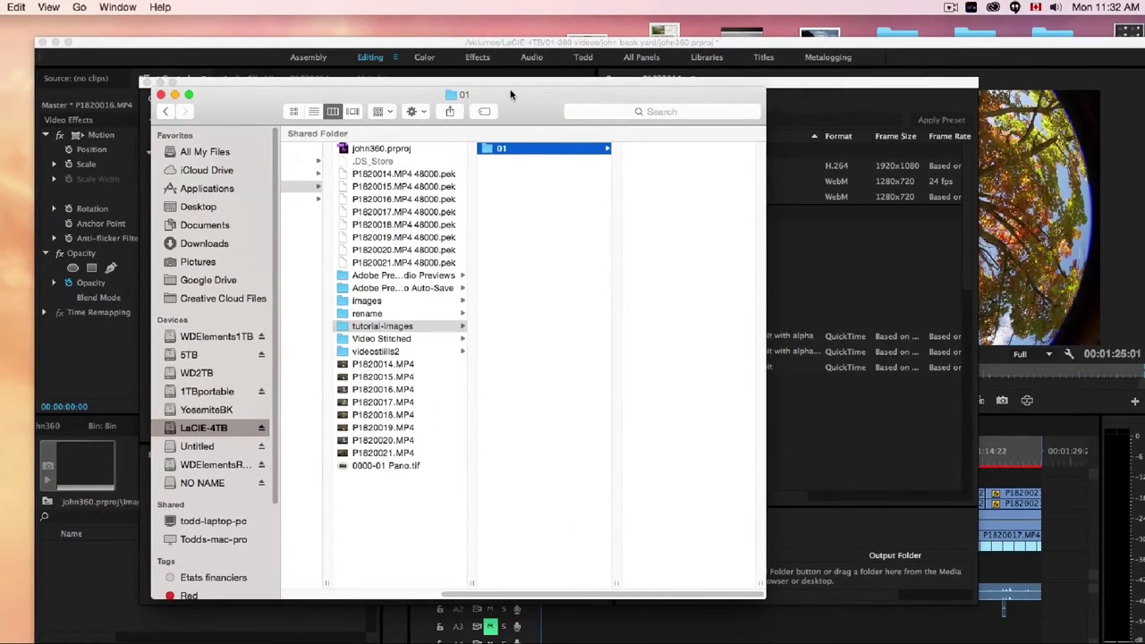
left_click_drag(511, 94, 794, 284)
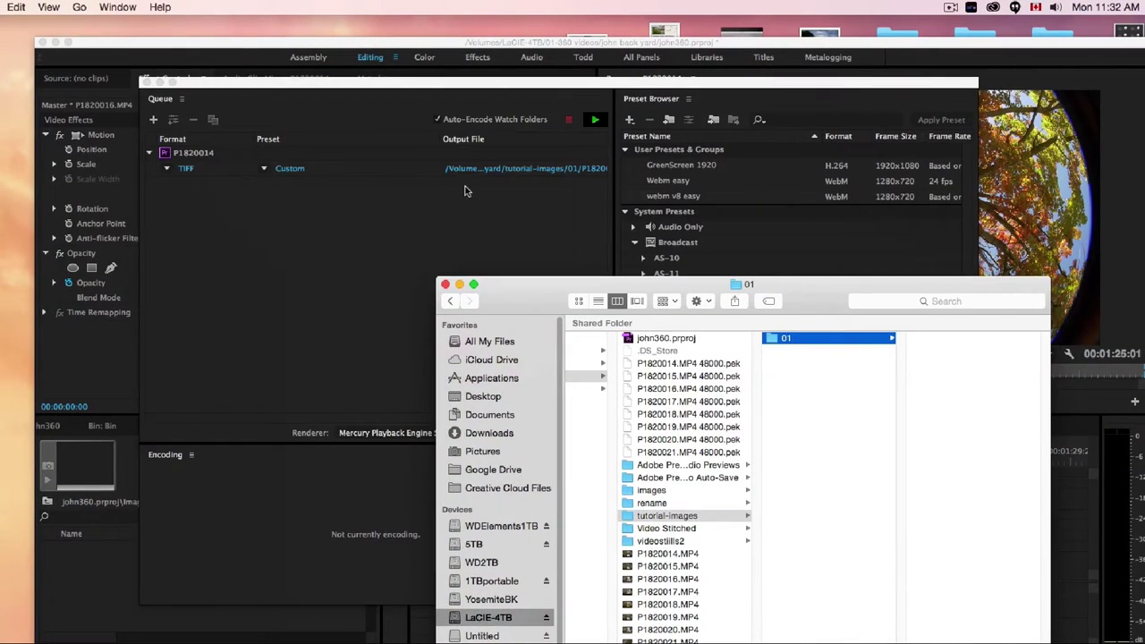
left_click(444, 225)
left_click(595, 119)
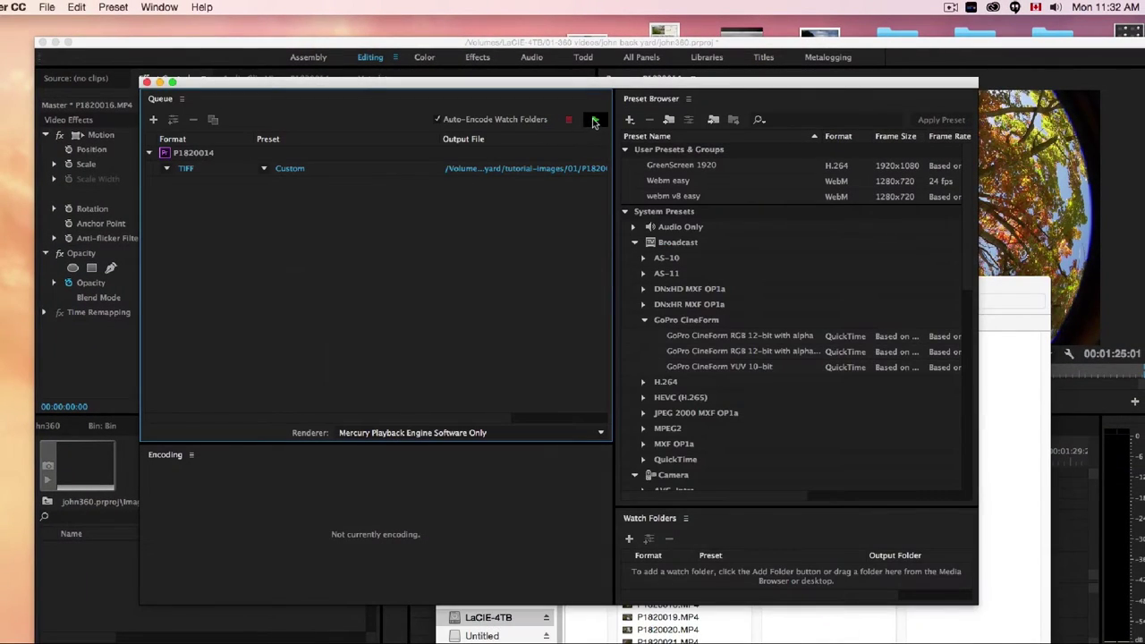
- Check the TIFF frames in the images folder's subfolders 01, 02 and 03
left_click(987, 285)
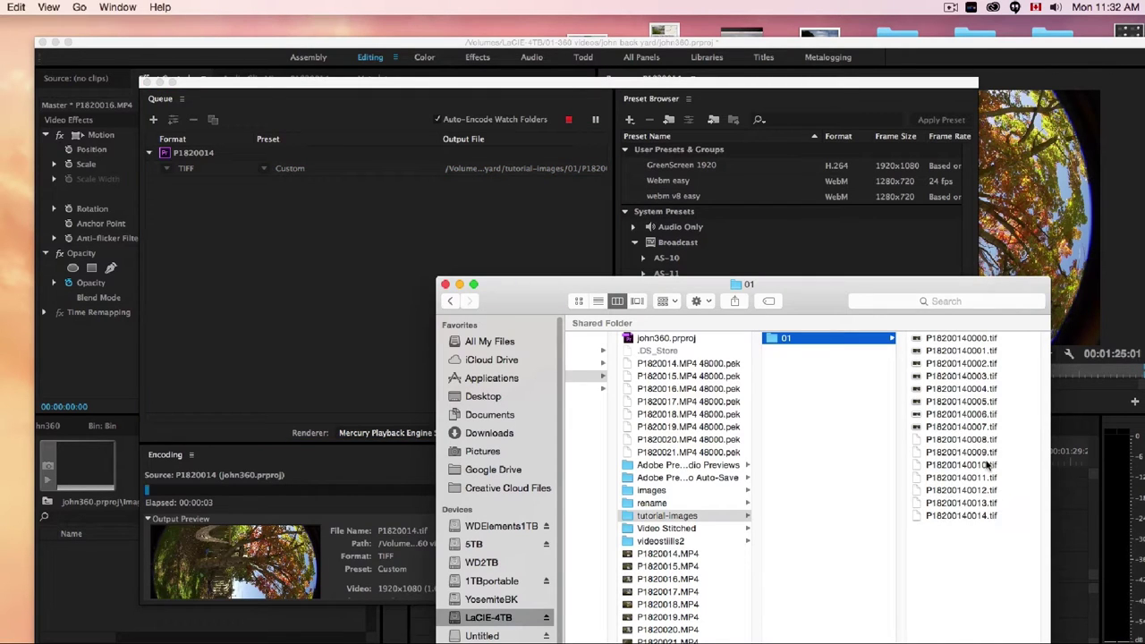
left_click(650, 491)
left_click(783, 352)
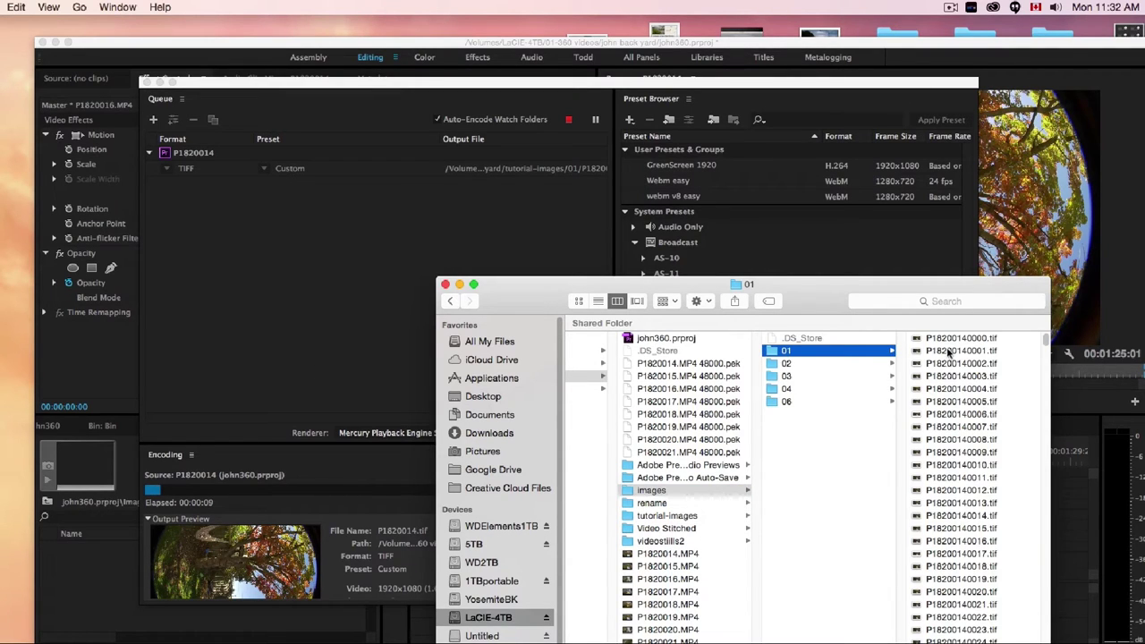
left_click(786, 365)
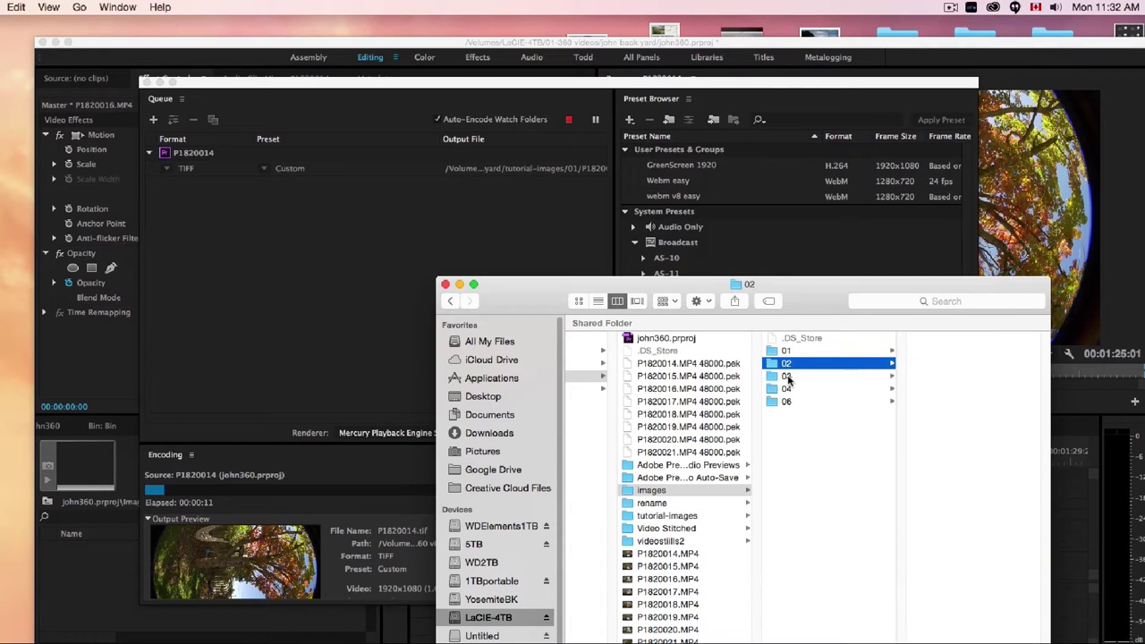
left_click(788, 377)
- Toggle track outputs on V4–V6 until the monitor shows the stone path and purple flowers
left_click(871, 49)
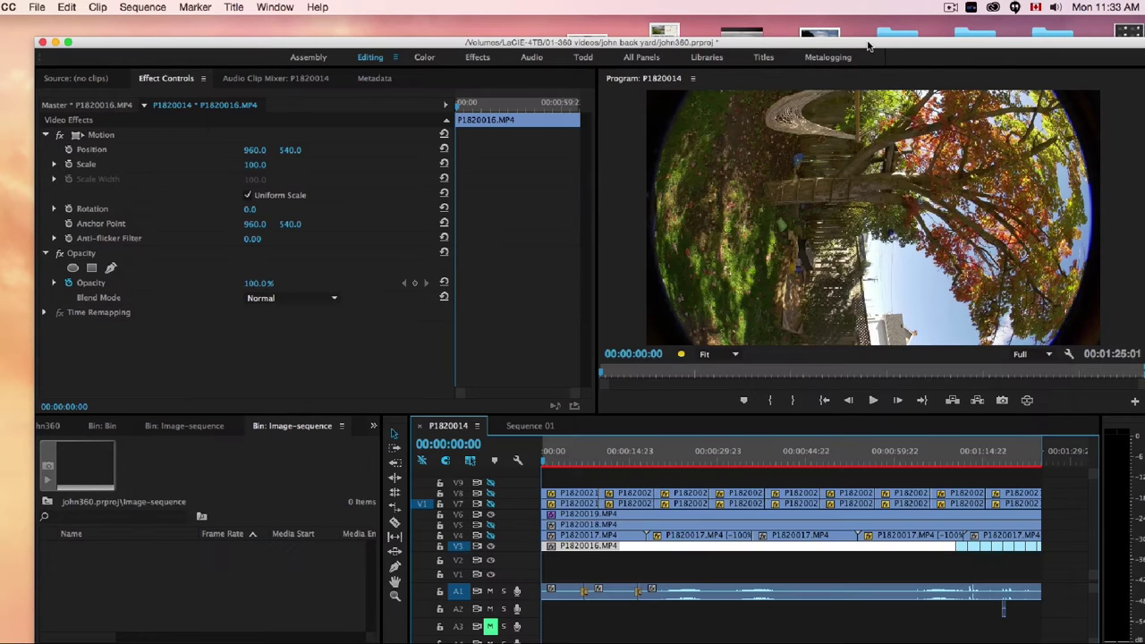
left_click(490, 516)
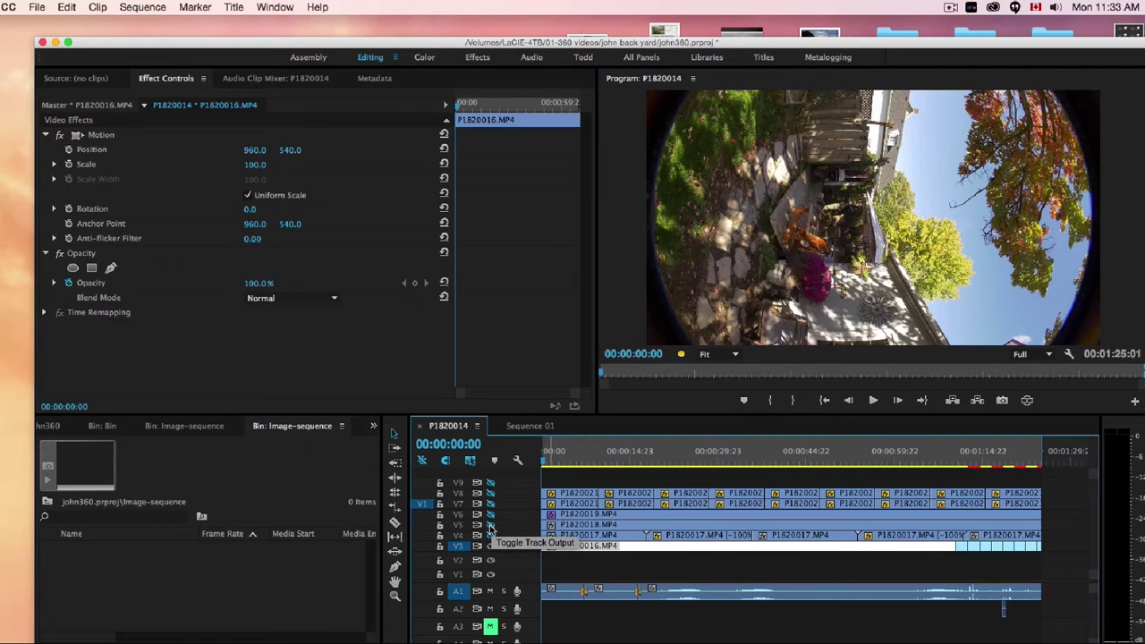
left_click(490, 526)
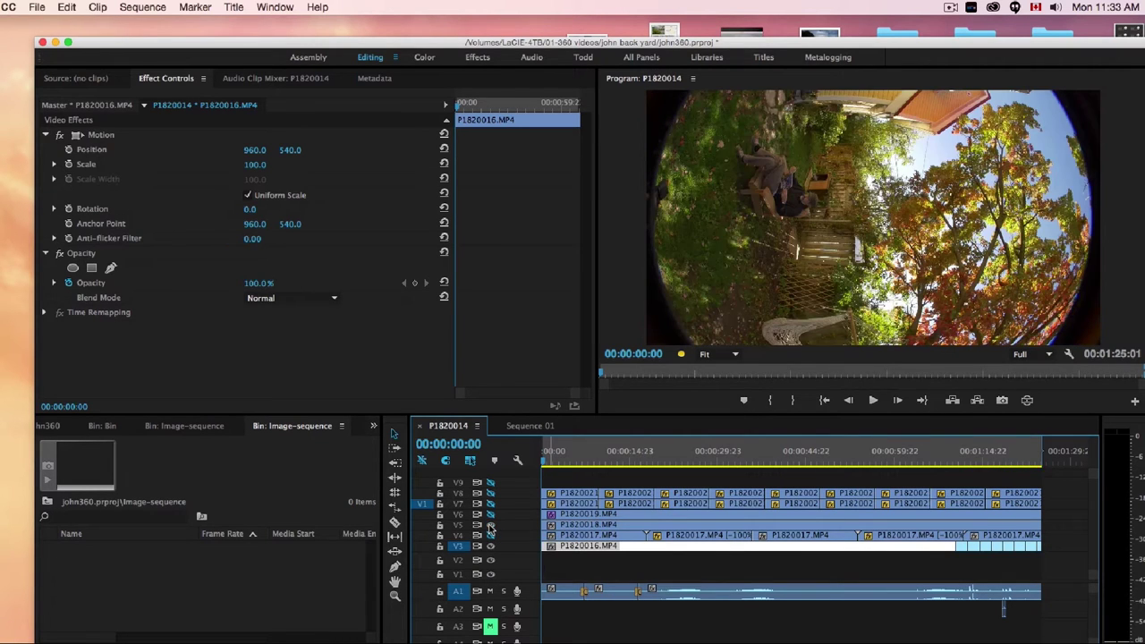
left_click(491, 527)
left_click(490, 526)
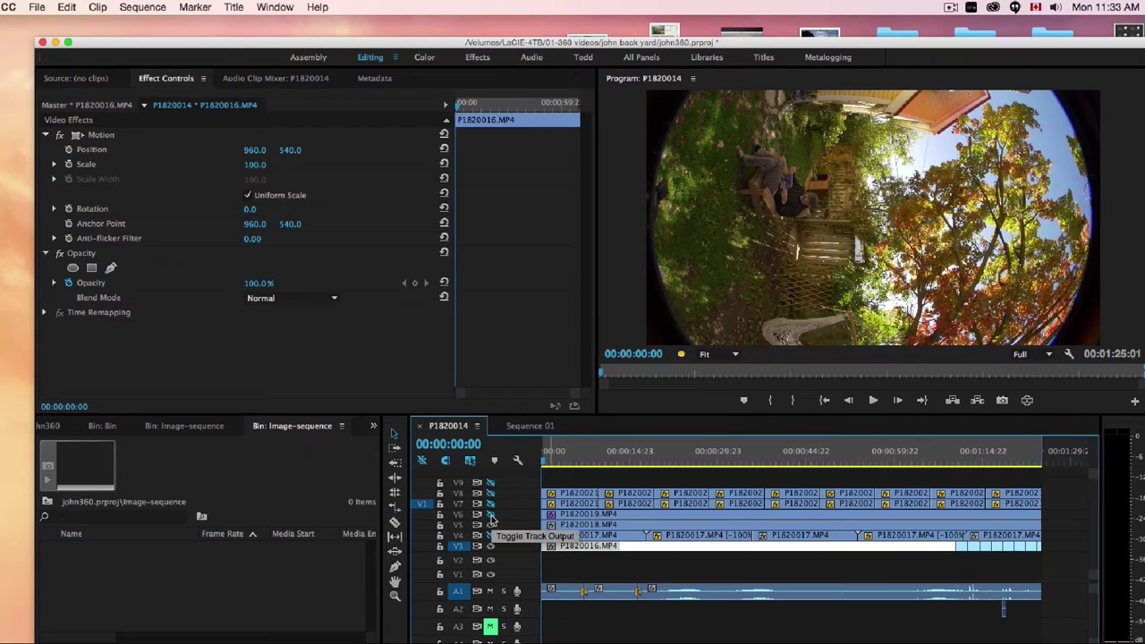
left_click(490, 534)
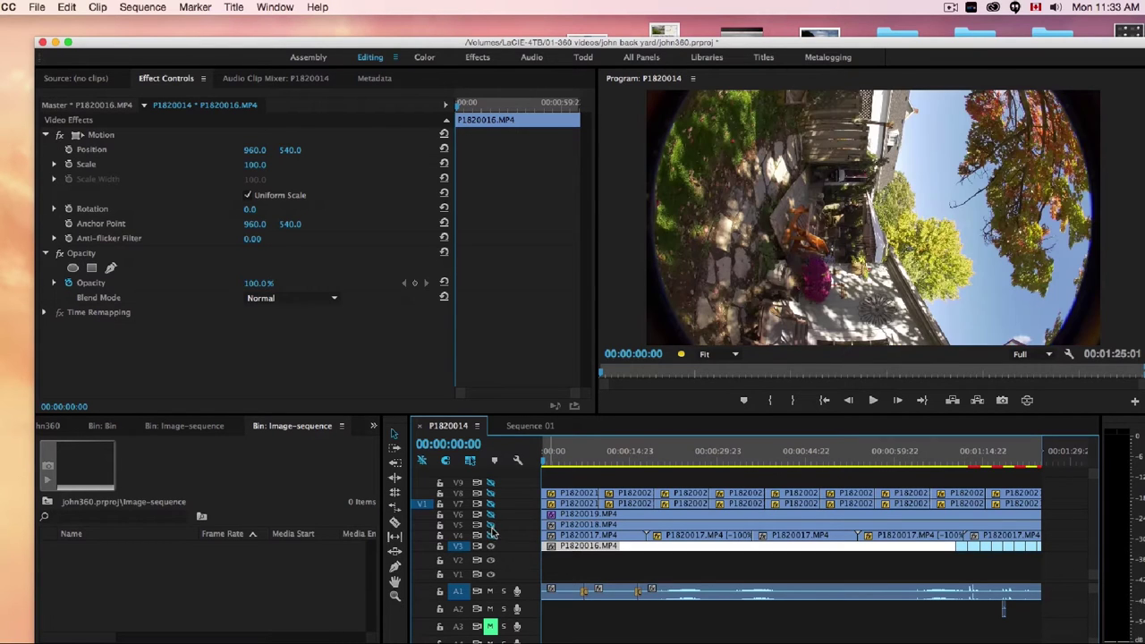
left_click(491, 537)
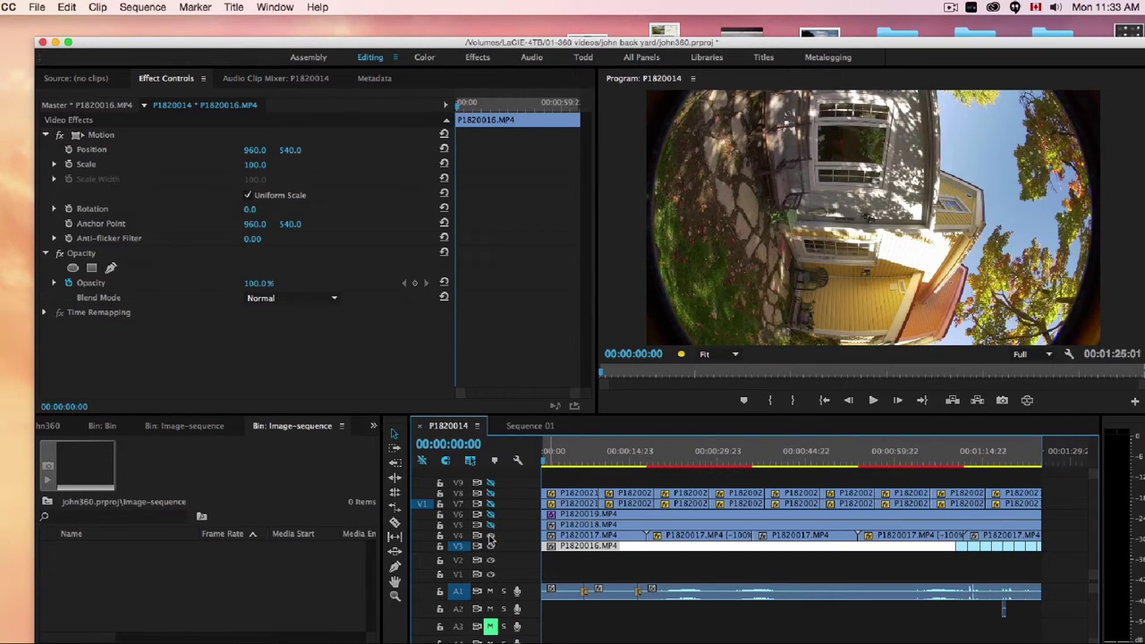
left_click(491, 537)
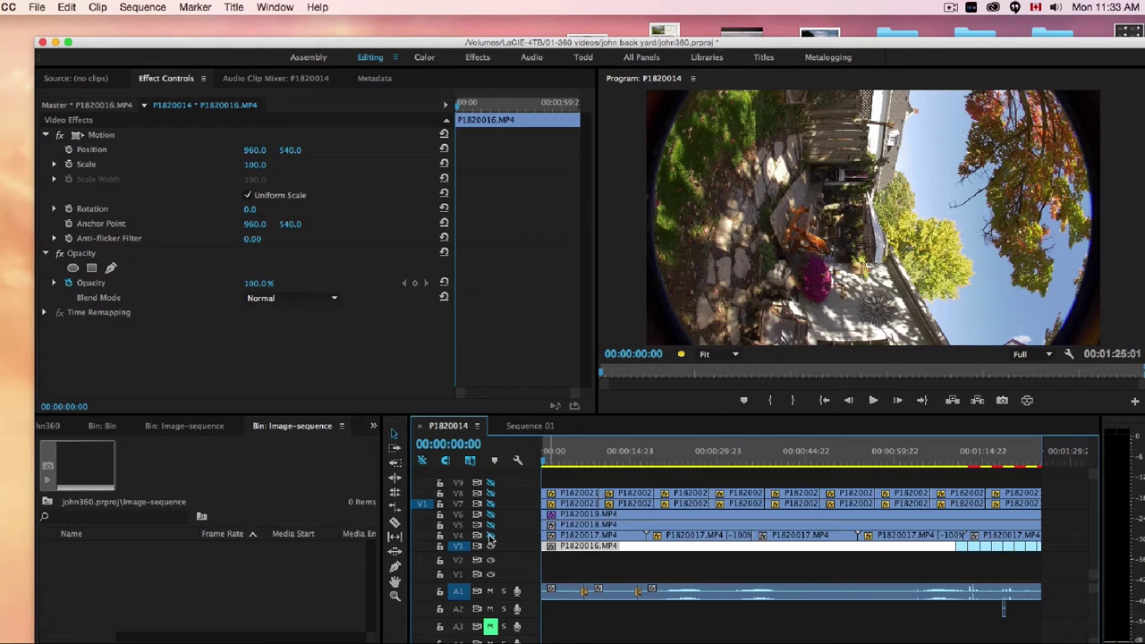
- Open videostills2/Video Stitched and Quick Look the 4096 x 2048 panorama 0000-01 Pano.tif
key("super+Tab")
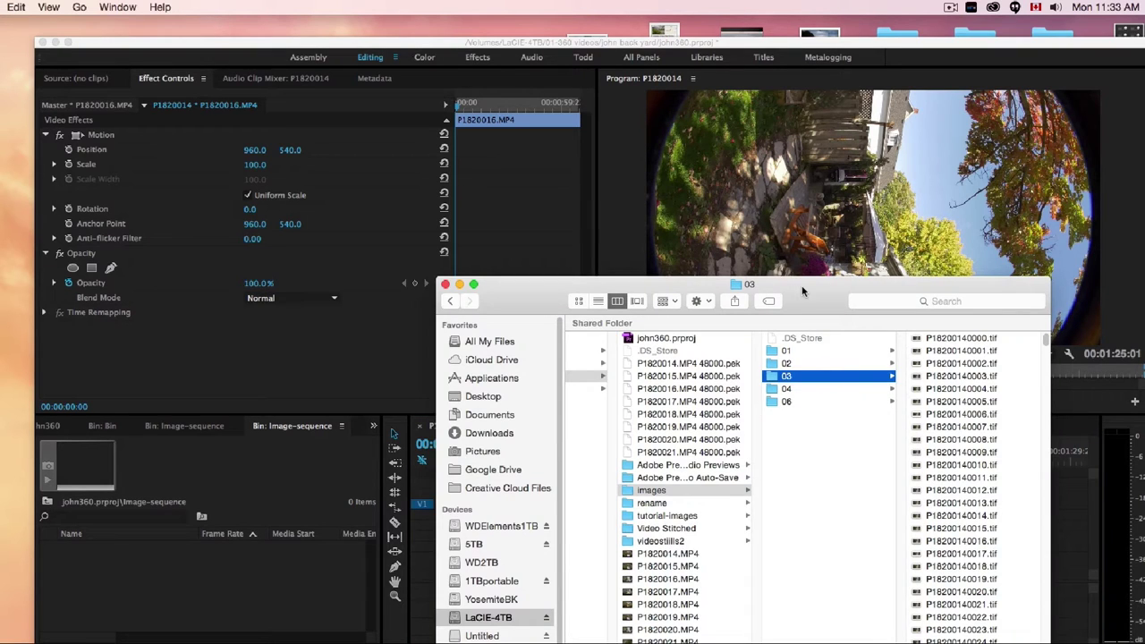
left_click_drag(806, 224, 640, 92)
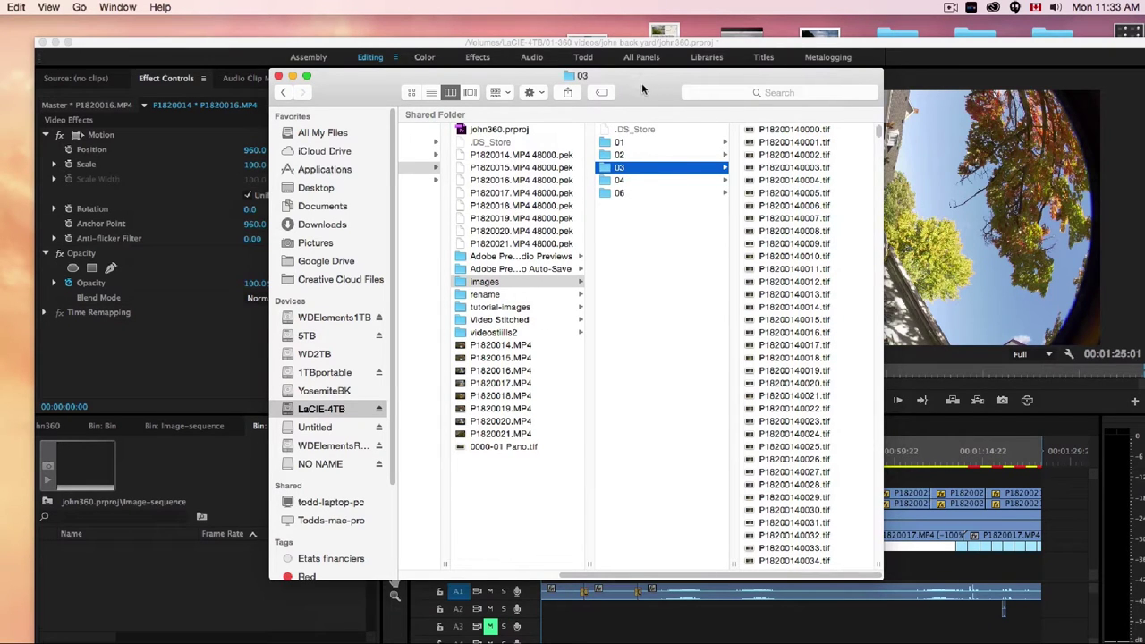
left_click_drag(643, 89, 645, 107)
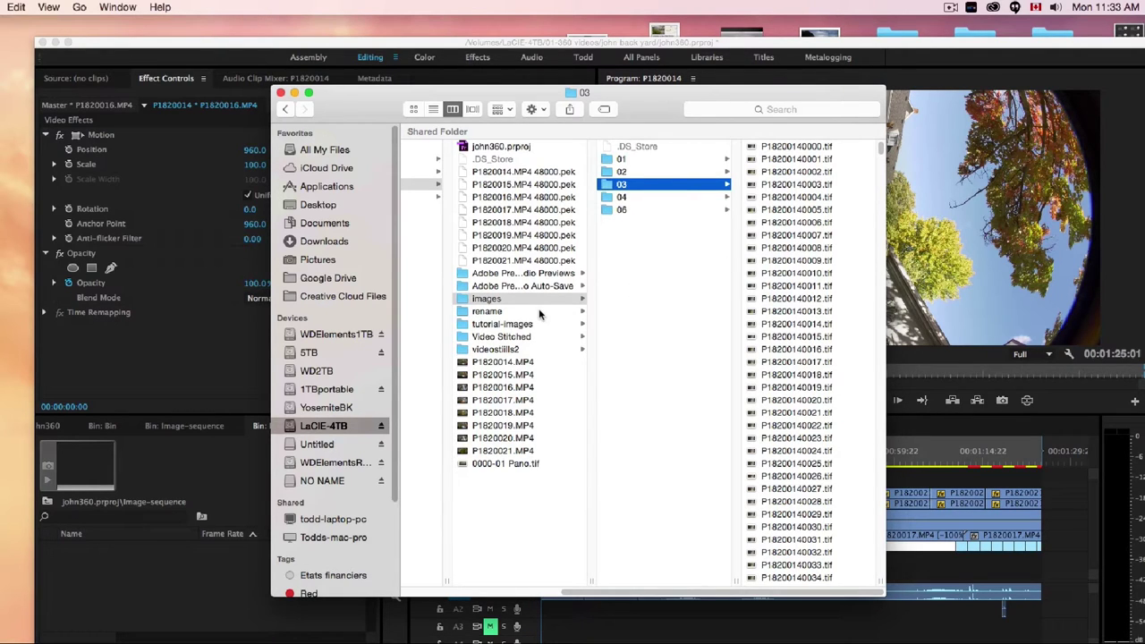
left_click(507, 350)
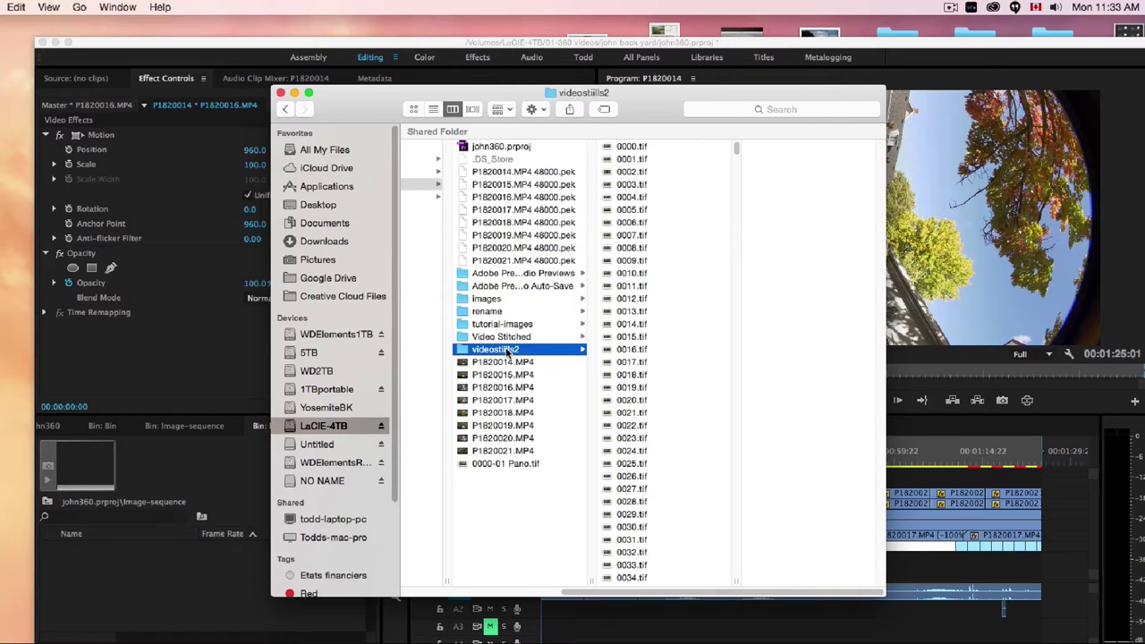
left_click(508, 338)
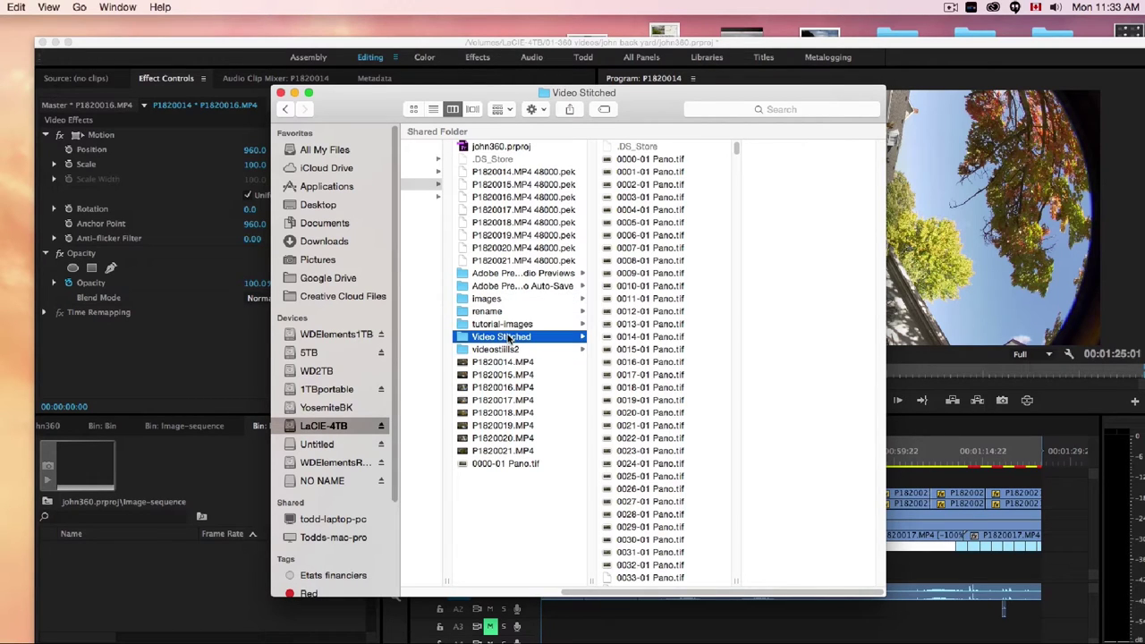
left_click(636, 161)
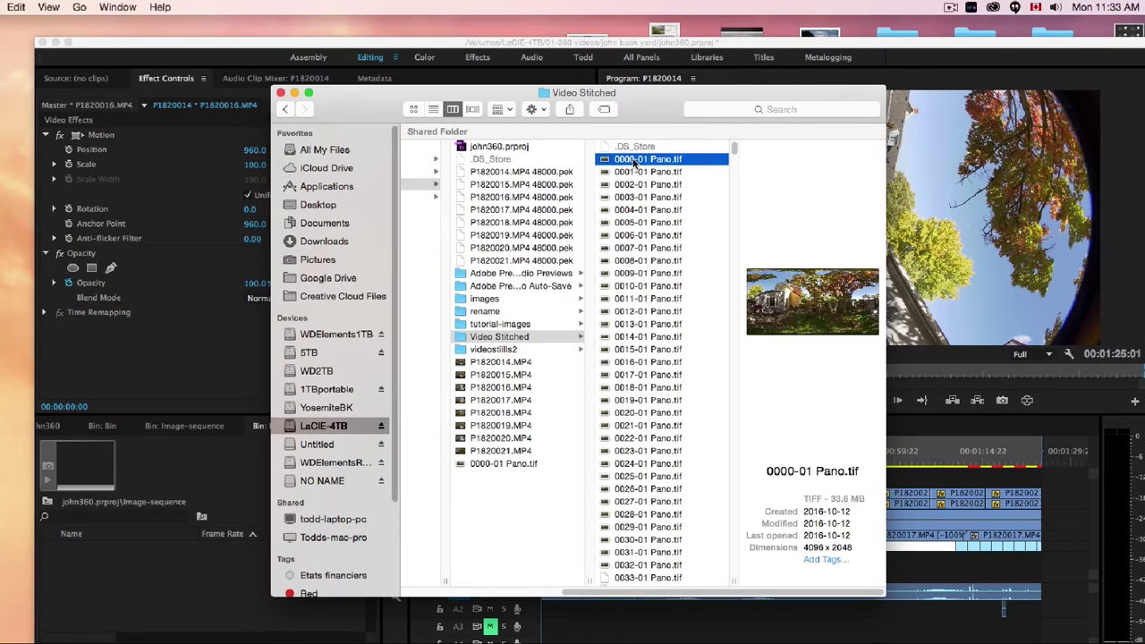
key("space")
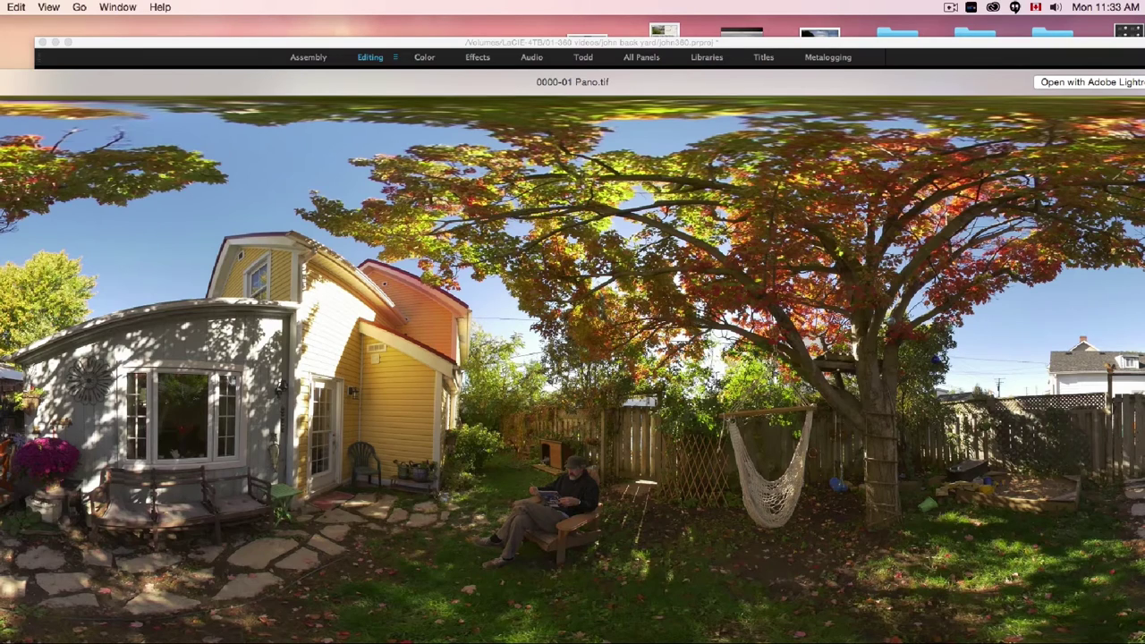
key("space")
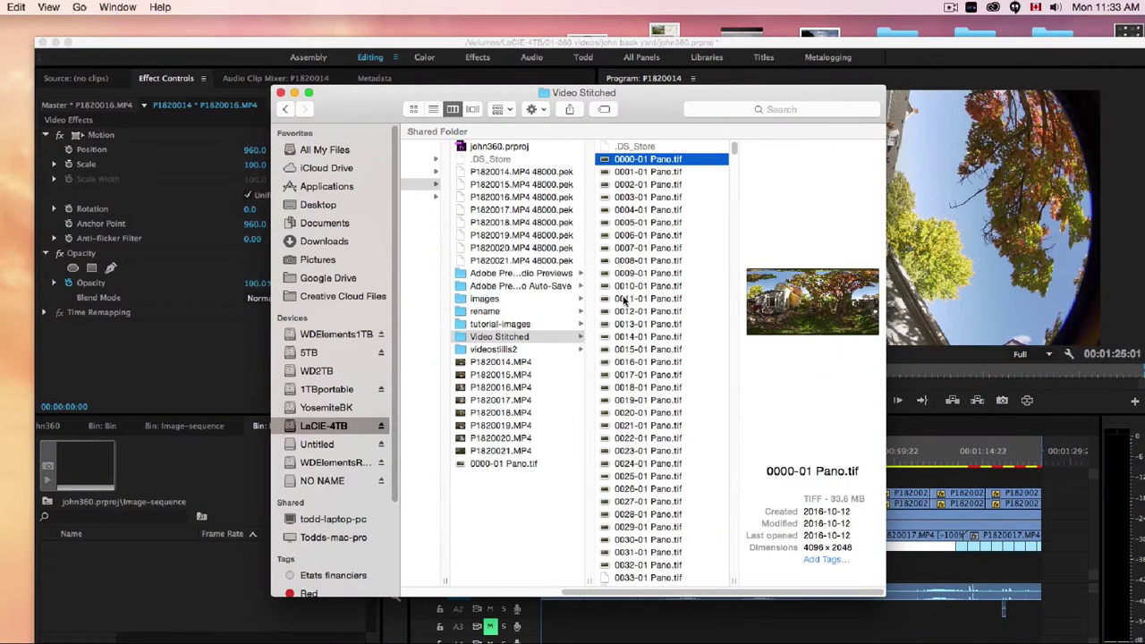
- Compare the images and rename folders, ending with rename's subfolders 01–05 listed
left_click(480, 302)
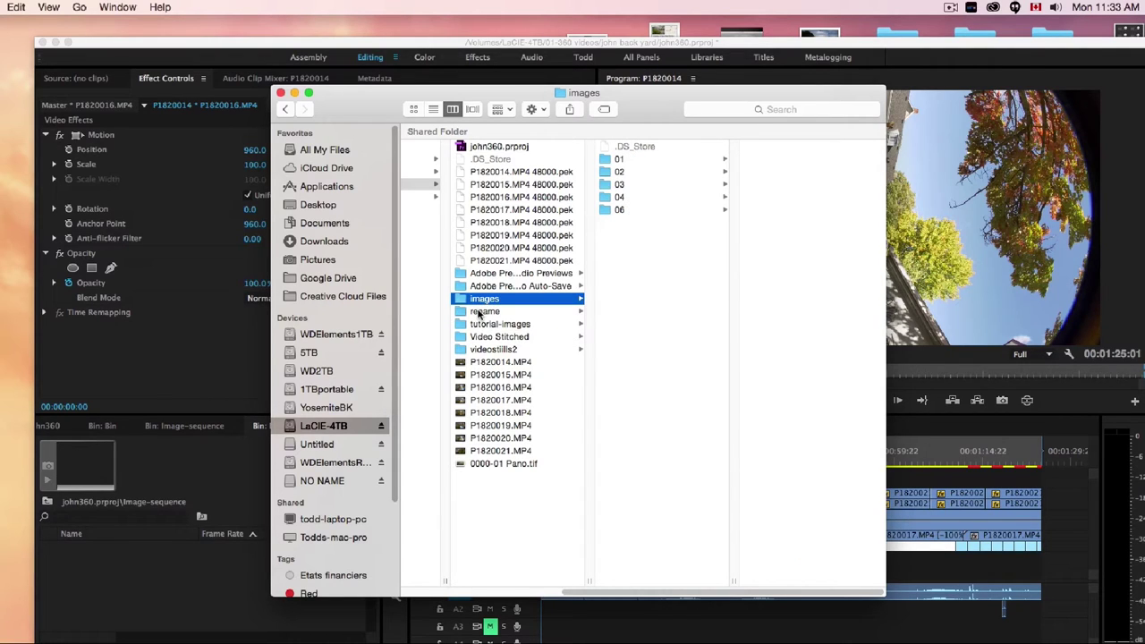
left_click(481, 311)
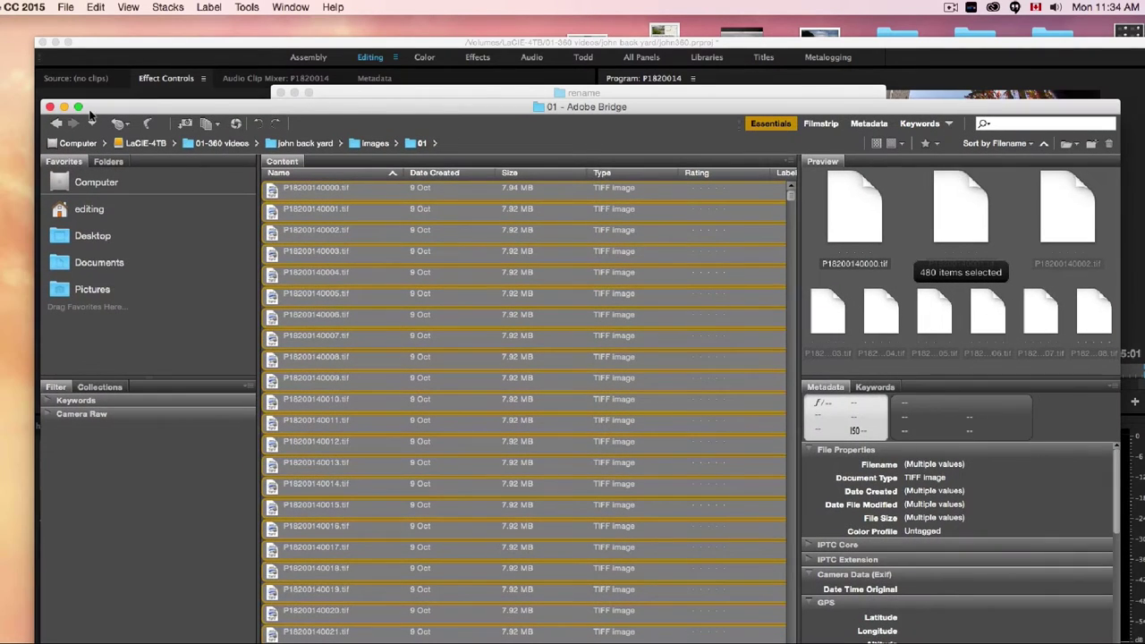
left_click_drag(135, 116, 220, 142)
left_click(633, 94)
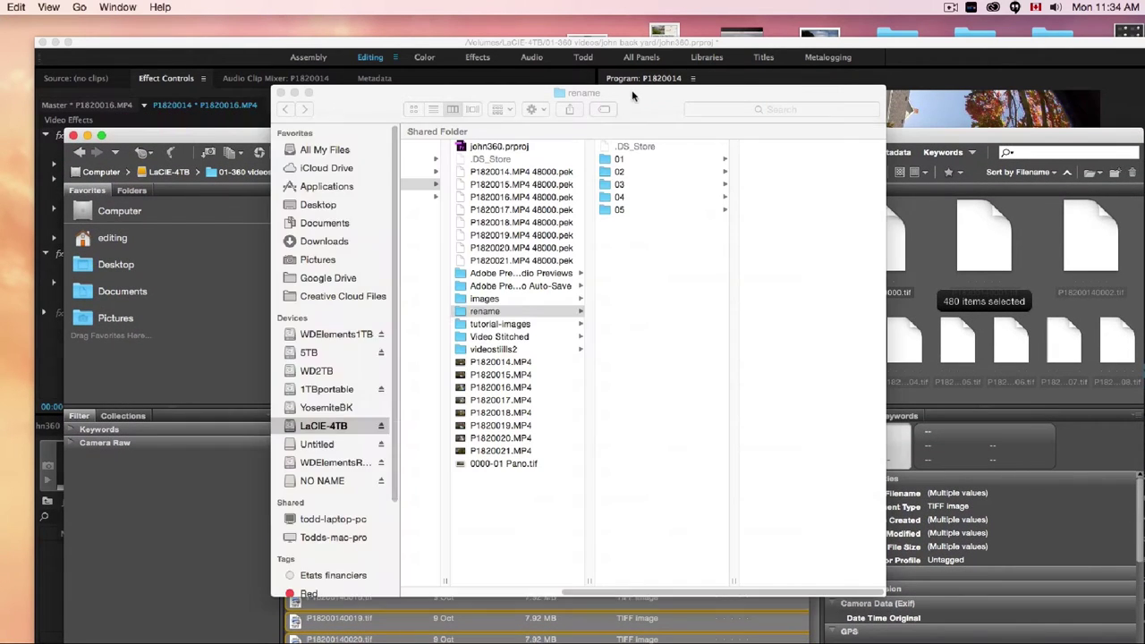
left_click(487, 301)
left_click(482, 312)
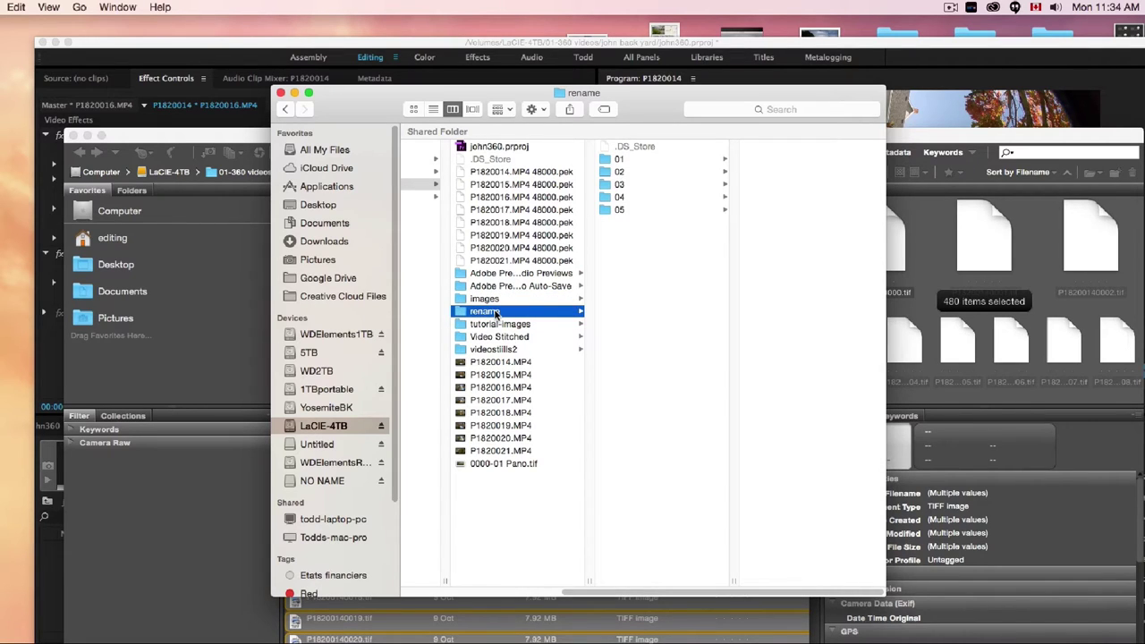
left_click(486, 301)
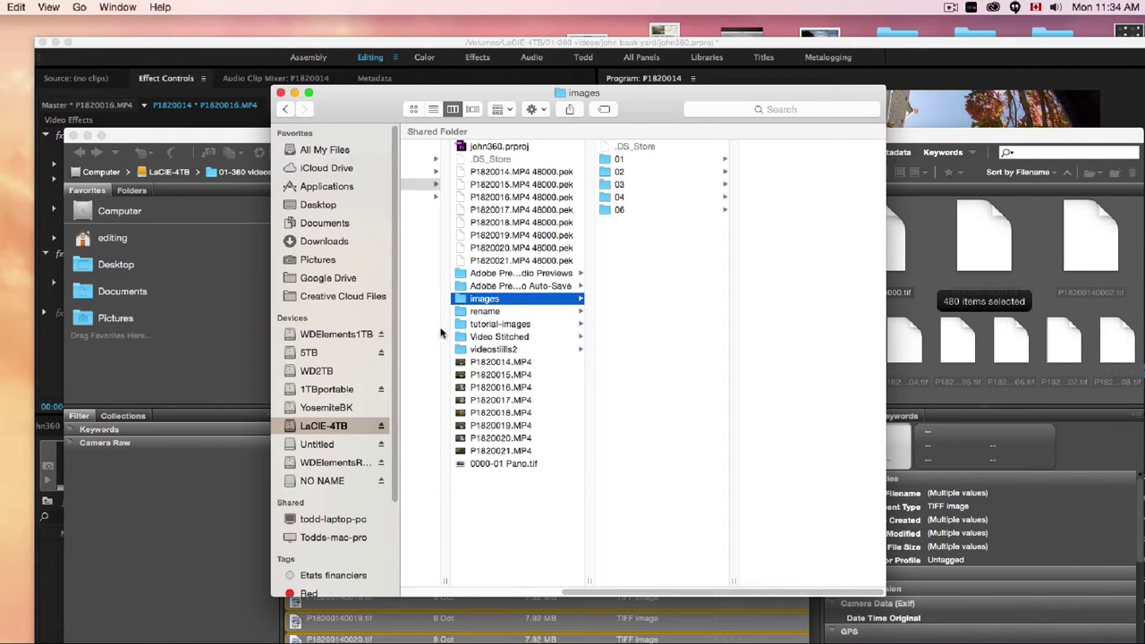
left_click(462, 313)
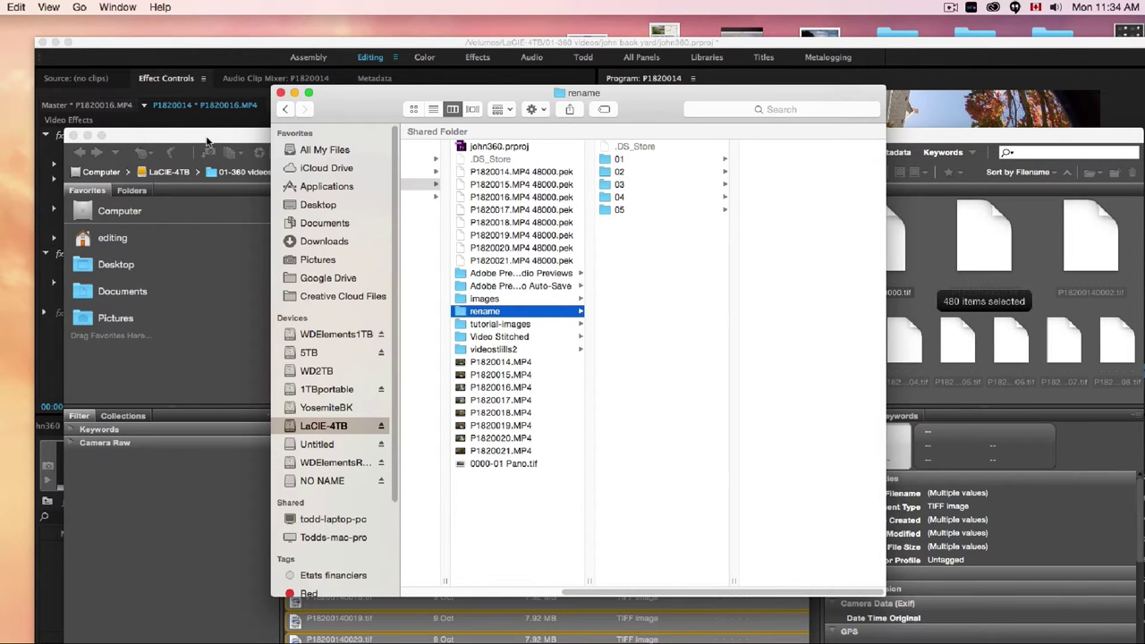
- In Bridge, go up to john back yard and open rename/01 to list its TIFF frames
left_click(209, 143)
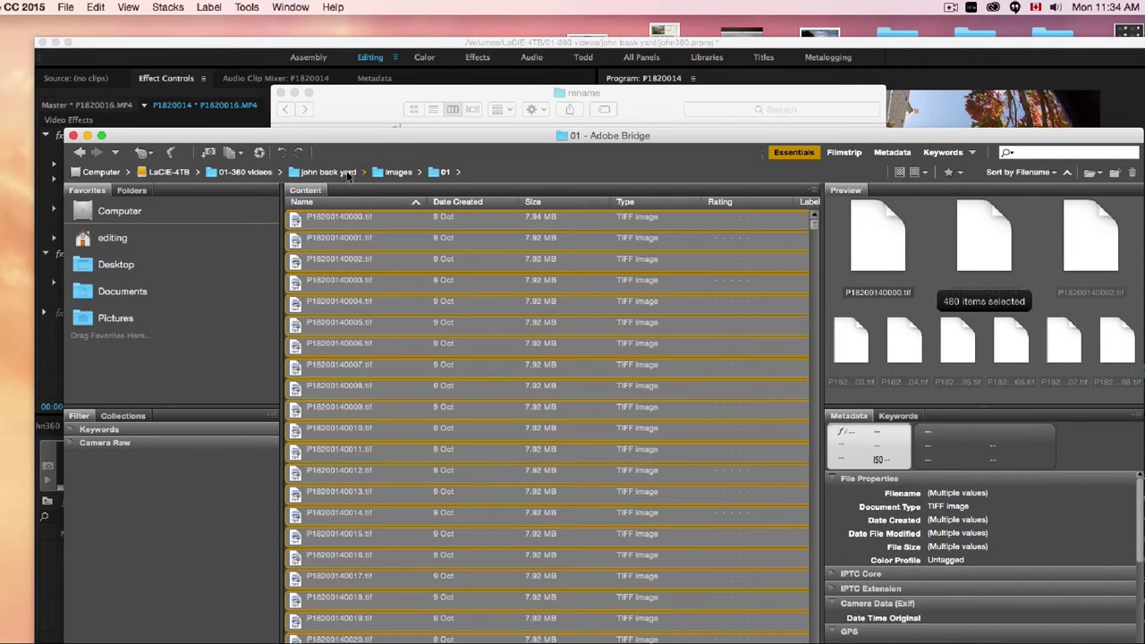
left_click(398, 172)
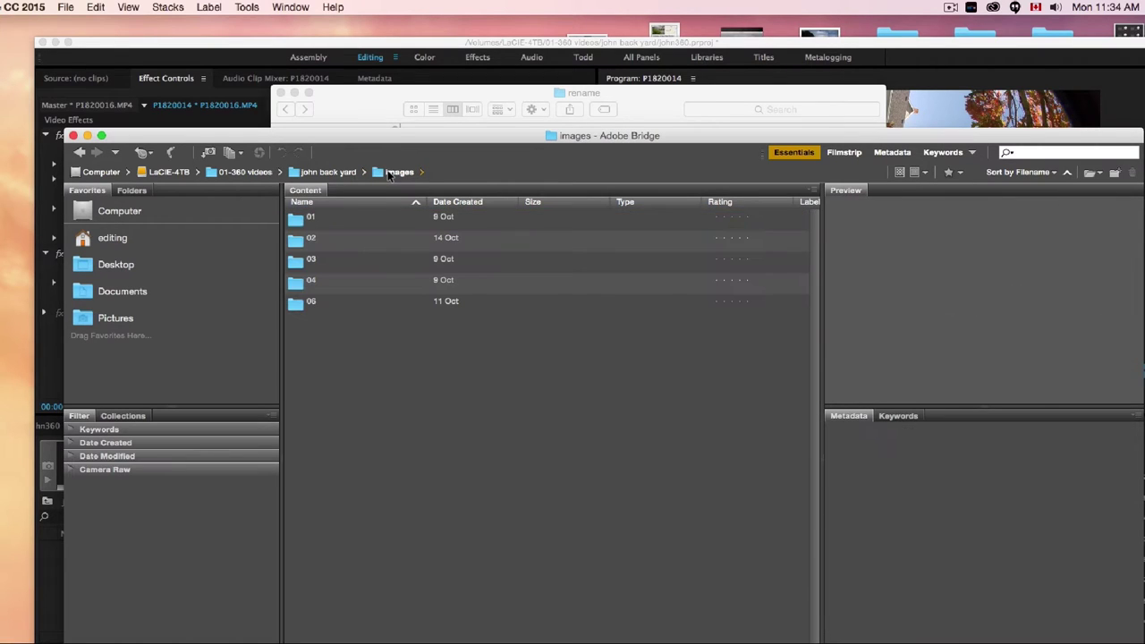
left_click(349, 173)
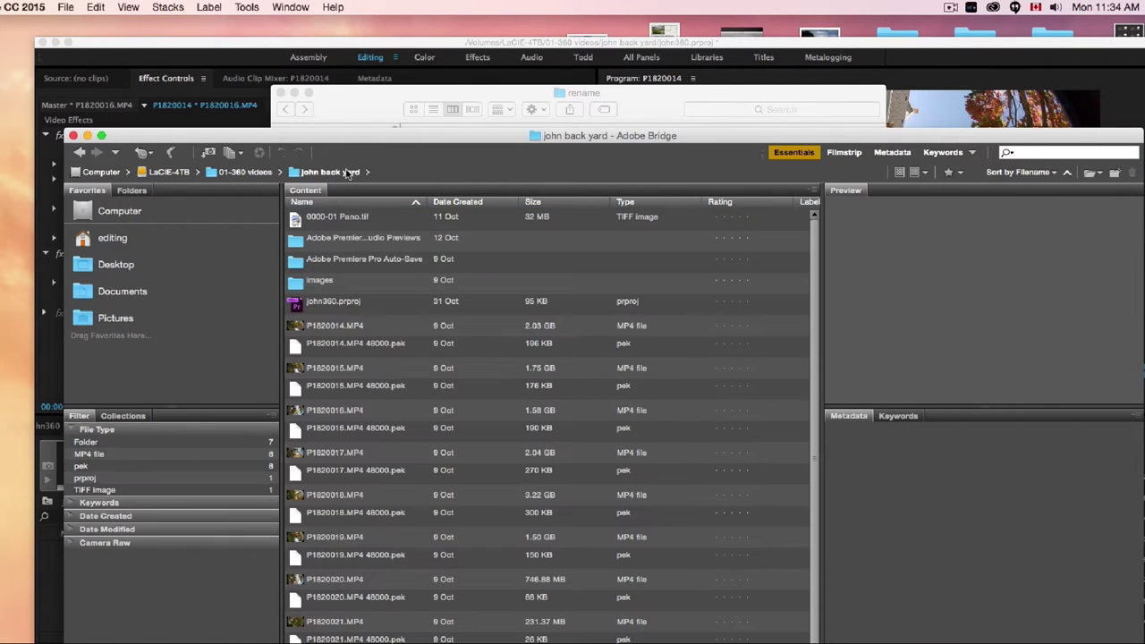
double_click(389, 295)
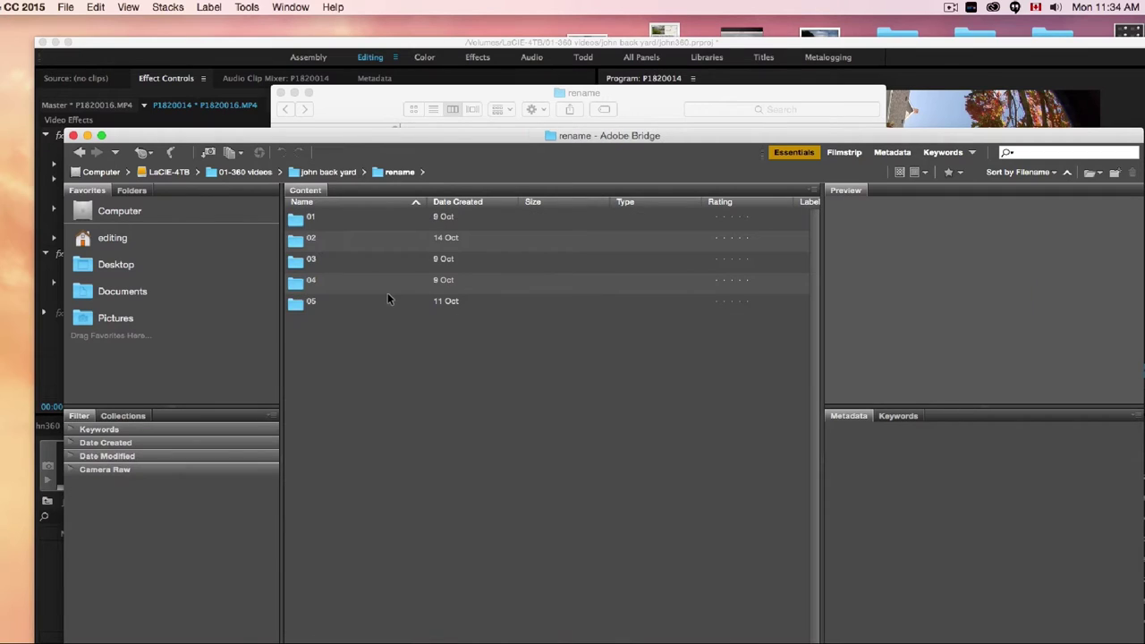
double_click(298, 219)
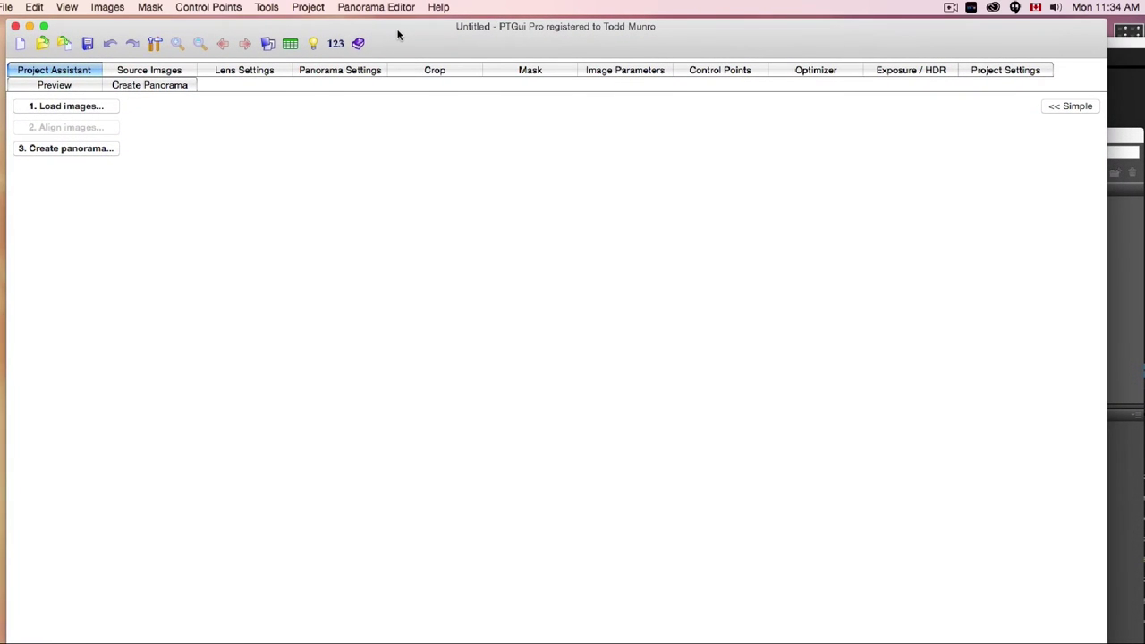
- Load folder 01's first frame, P18200140000.tif, into PTGui as a 177.3° circular fisheye
left_click_drag(391, 30, 392, 61)
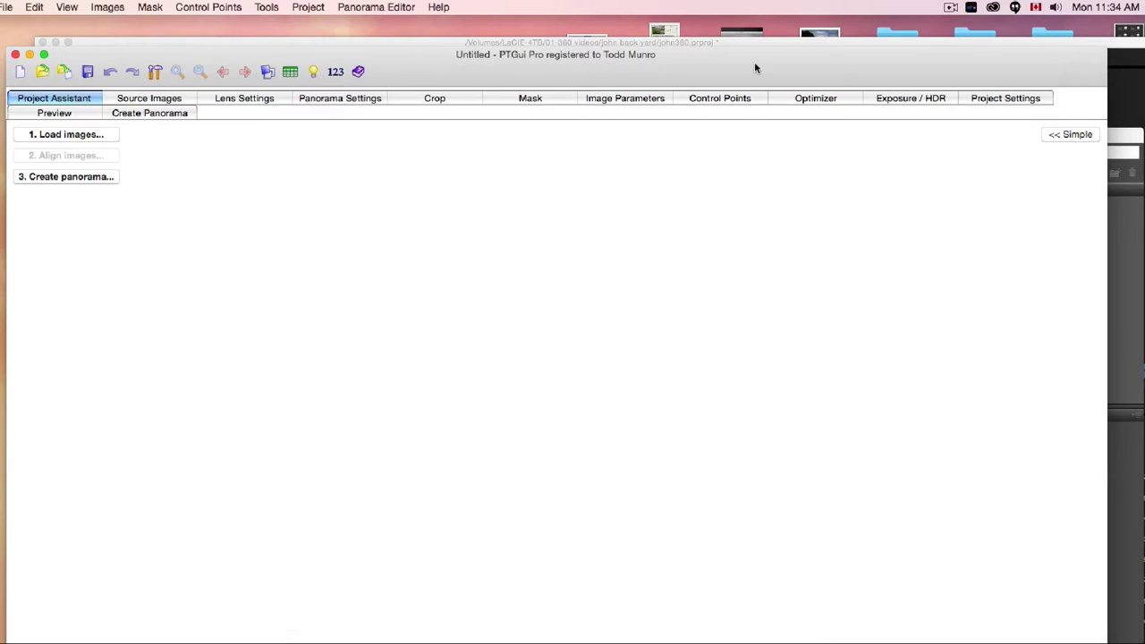
left_click_drag(1108, 640, 964, 641)
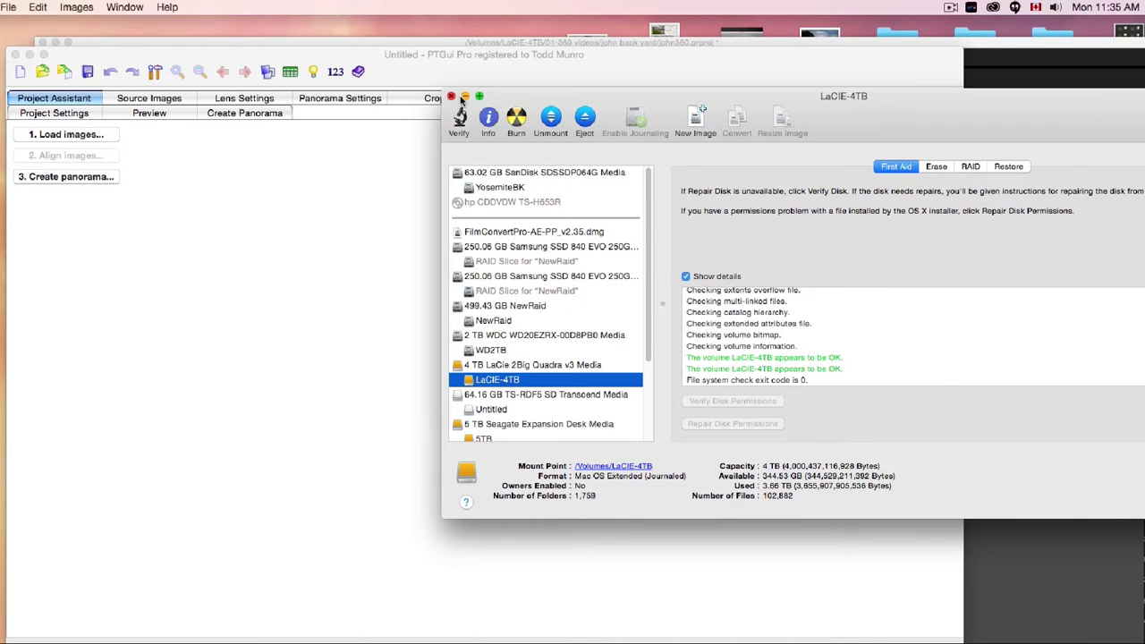
left_click(465, 97)
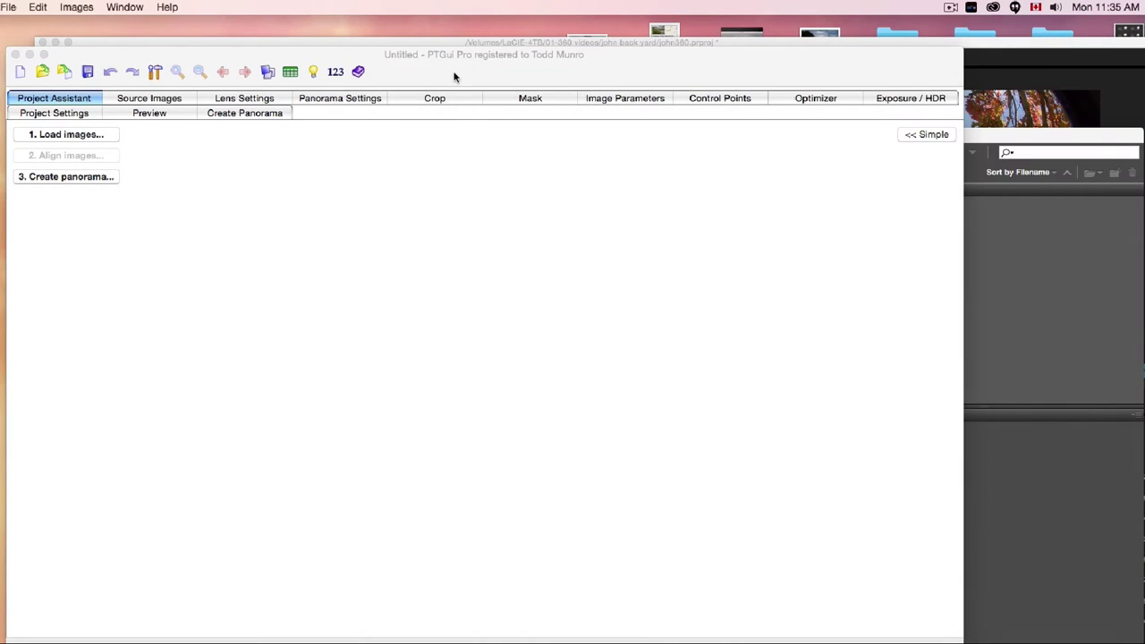
left_click_drag(434, 54, 539, 237)
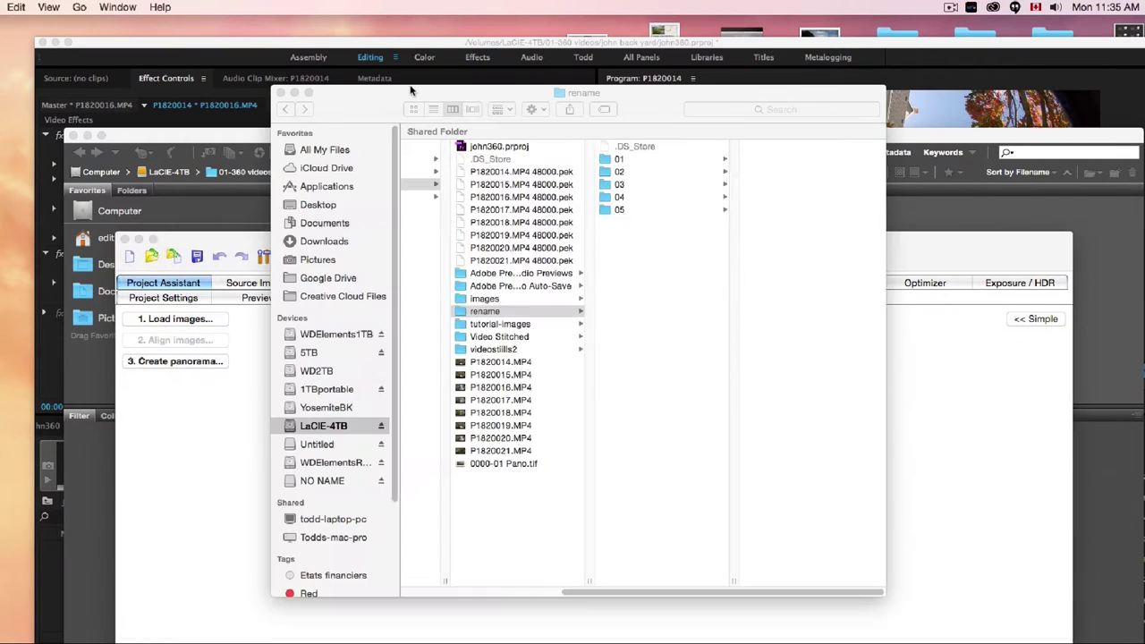
left_click(420, 94)
left_click(617, 160)
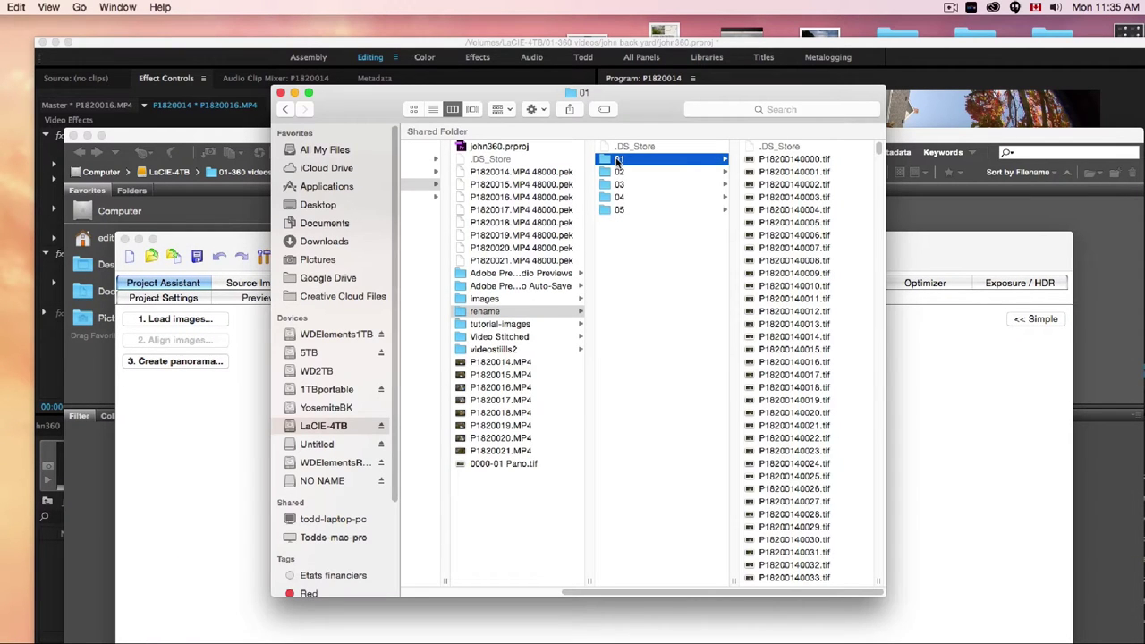
left_click(759, 161)
left_click_drag(651, 161, 224, 429)
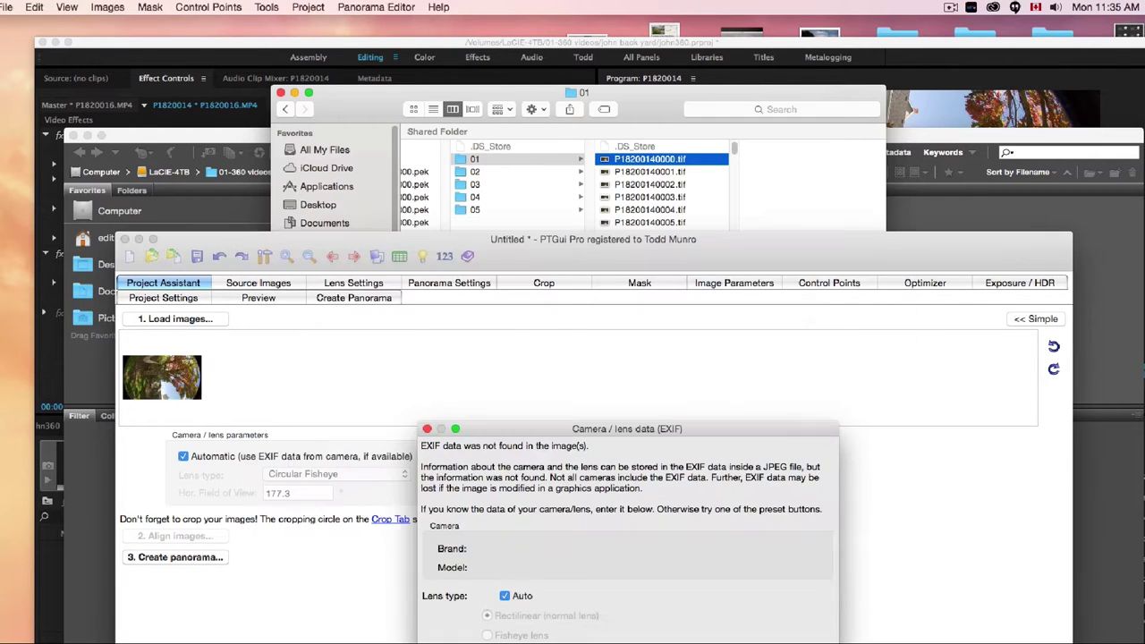
key("Return")
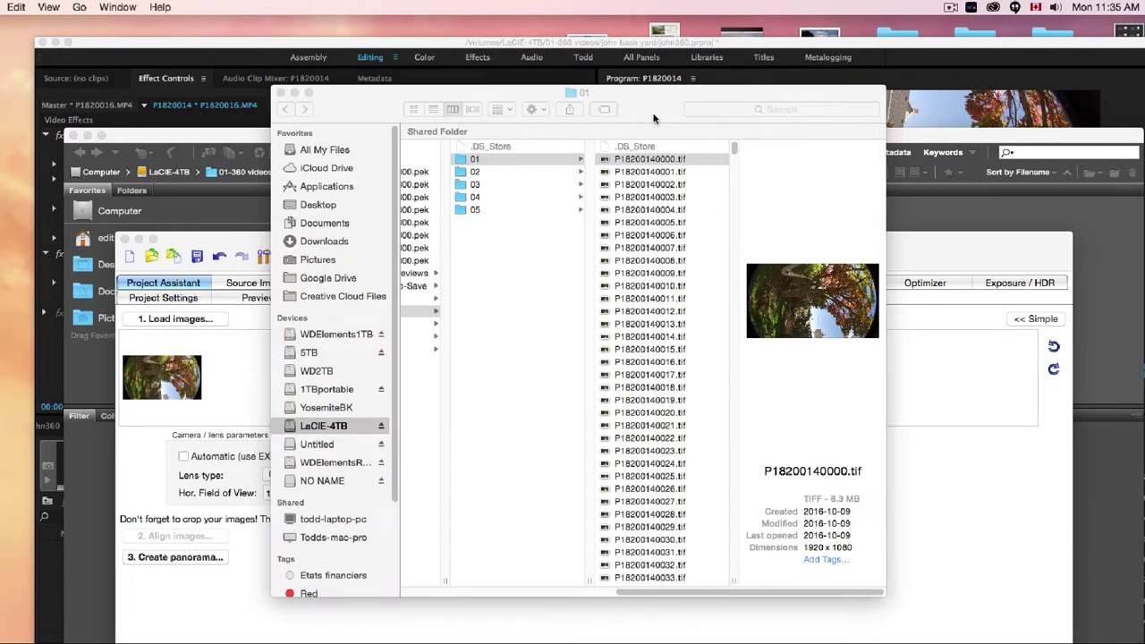
- Add a frame each from folders 02, 03 and 04 (P18200140003.tif) to the project
left_click(503, 185)
left_click(488, 173)
left_click_drag(614, 148, 221, 370)
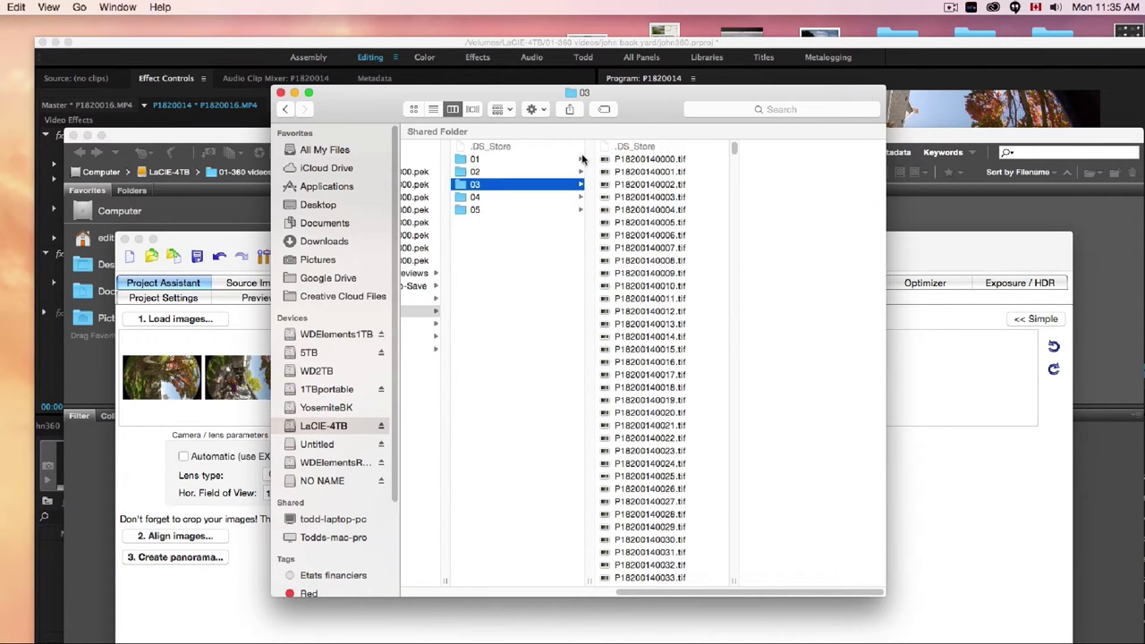
left_click_drag(484, 96, 802, 113)
left_click_drag(951, 206, 501, 380)
left_click(795, 214)
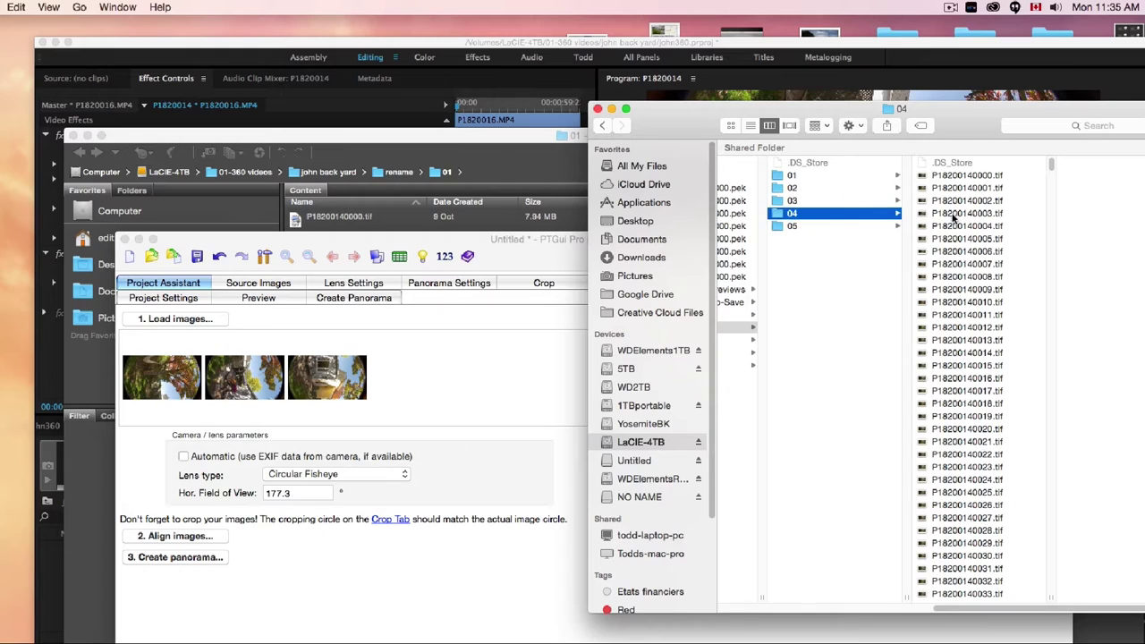
left_click(954, 215)
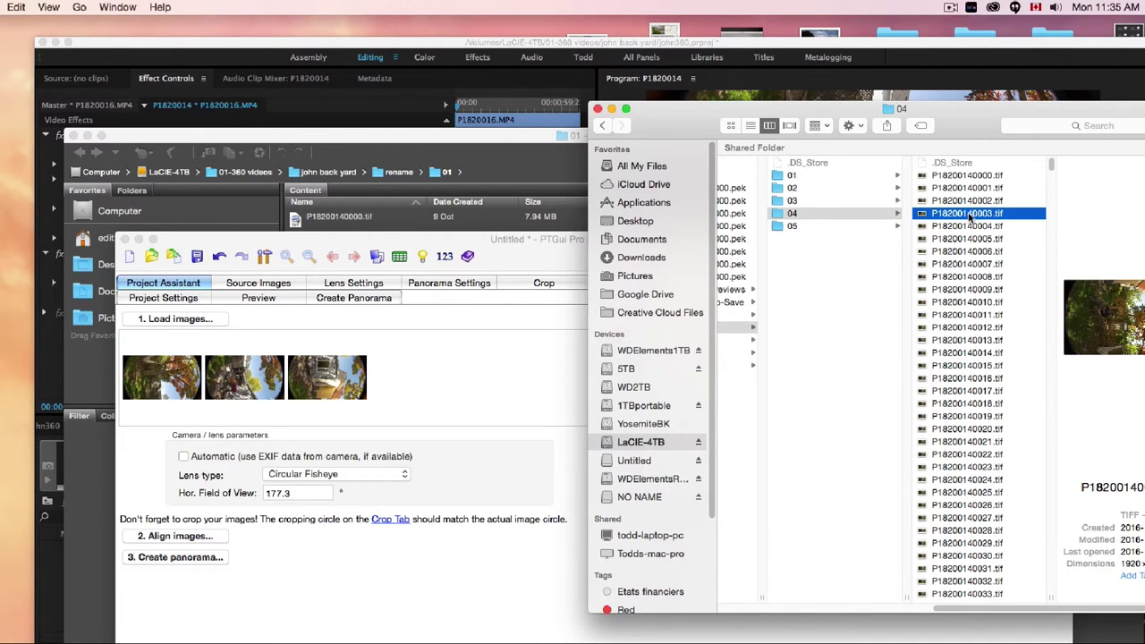
left_click_drag(971, 218, 473, 373)
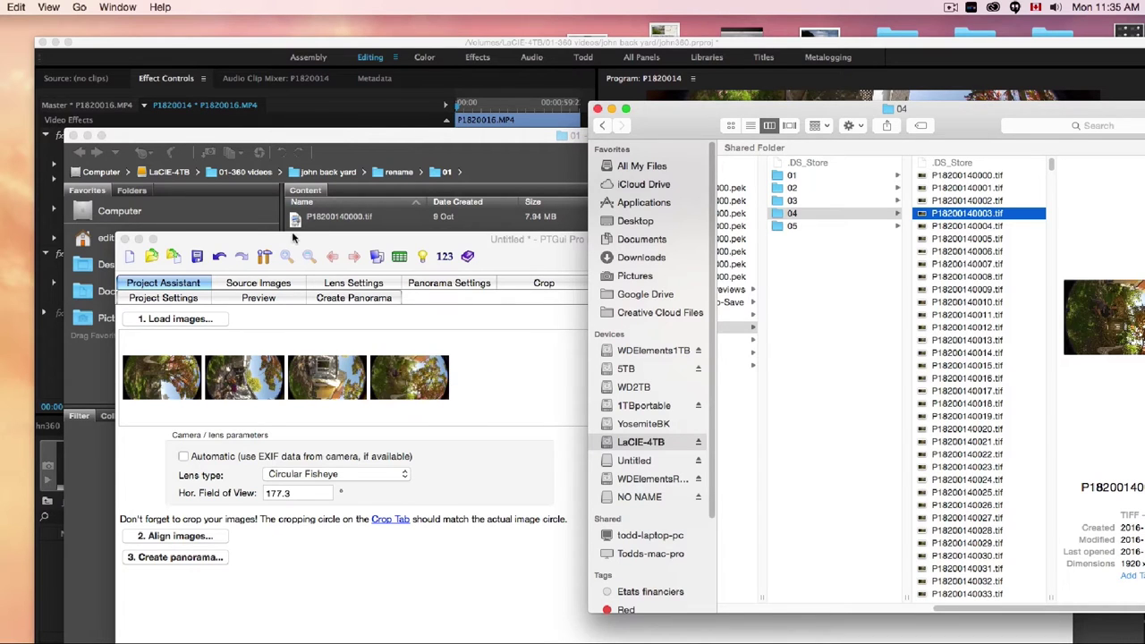
double_click(257, 240)
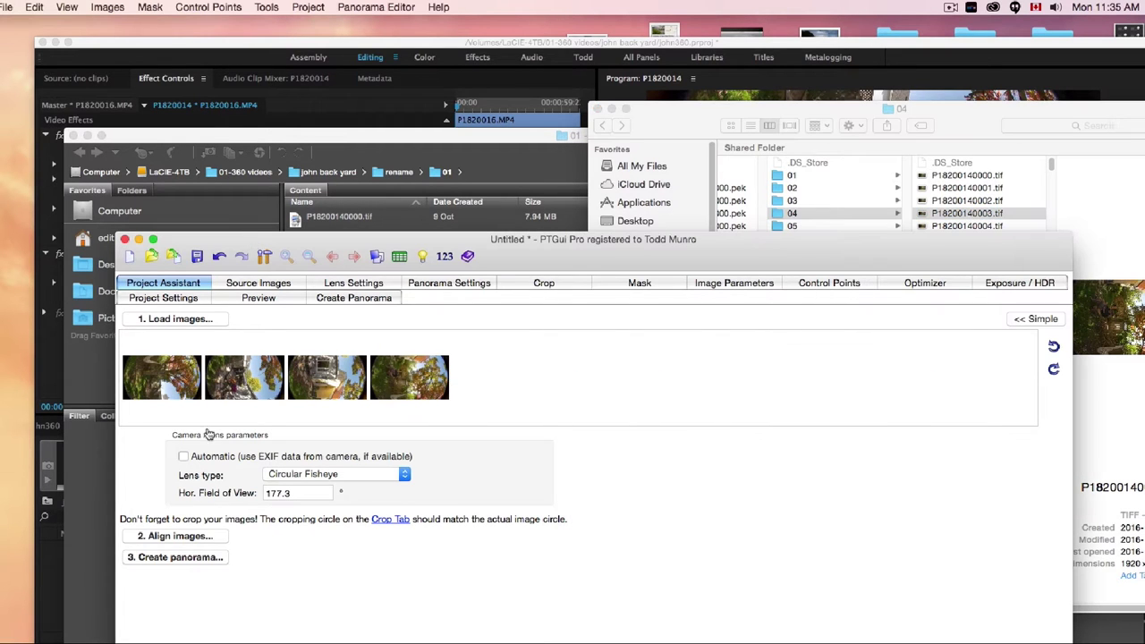
- Align the four fisheye images into a panorama and rotate them upright
left_click(162, 537)
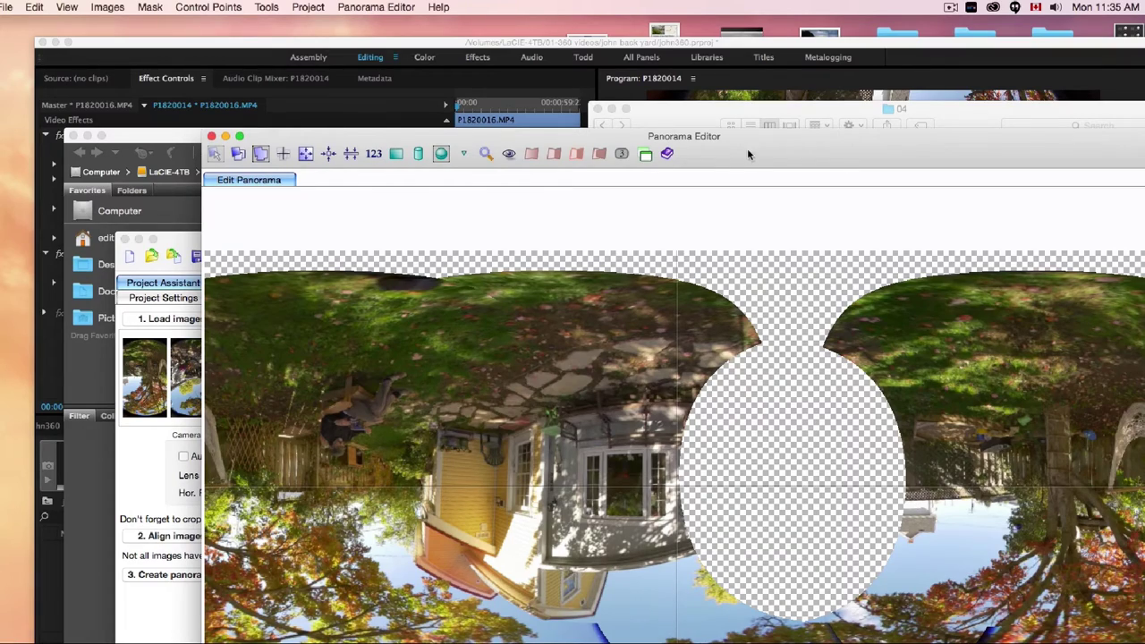
left_click_drag(749, 154, 817, 406)
left_click(787, 344)
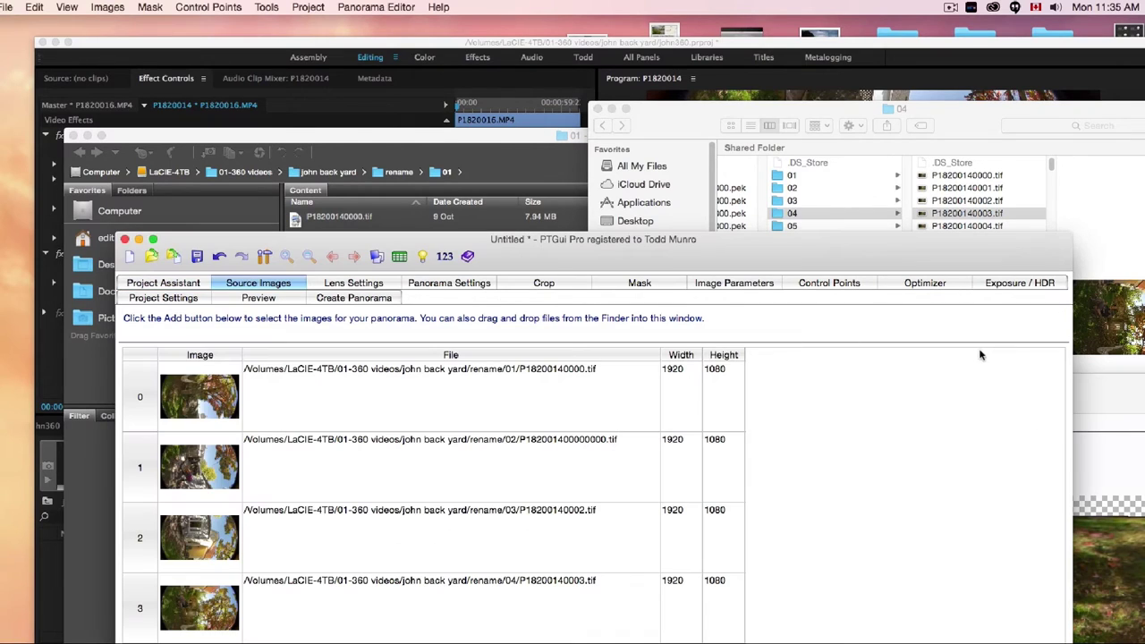
left_click(165, 282)
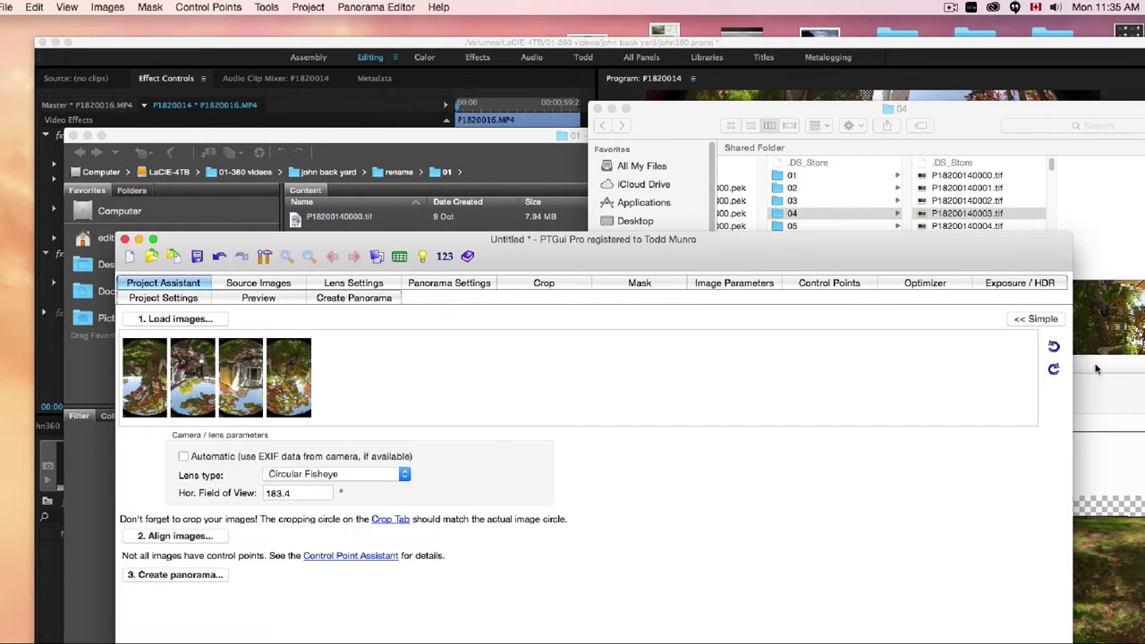
left_click(1054, 348)
left_click(1055, 348)
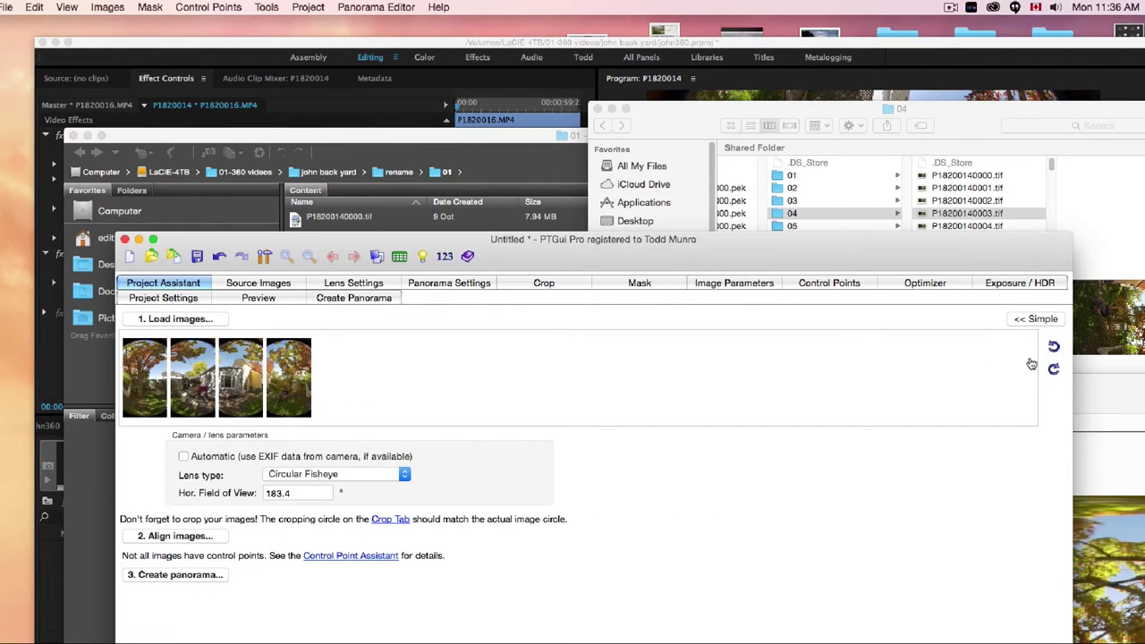
- Shrink the crop circle to fit the fisheye, re-align, and bring the main window forward
key("super+e")
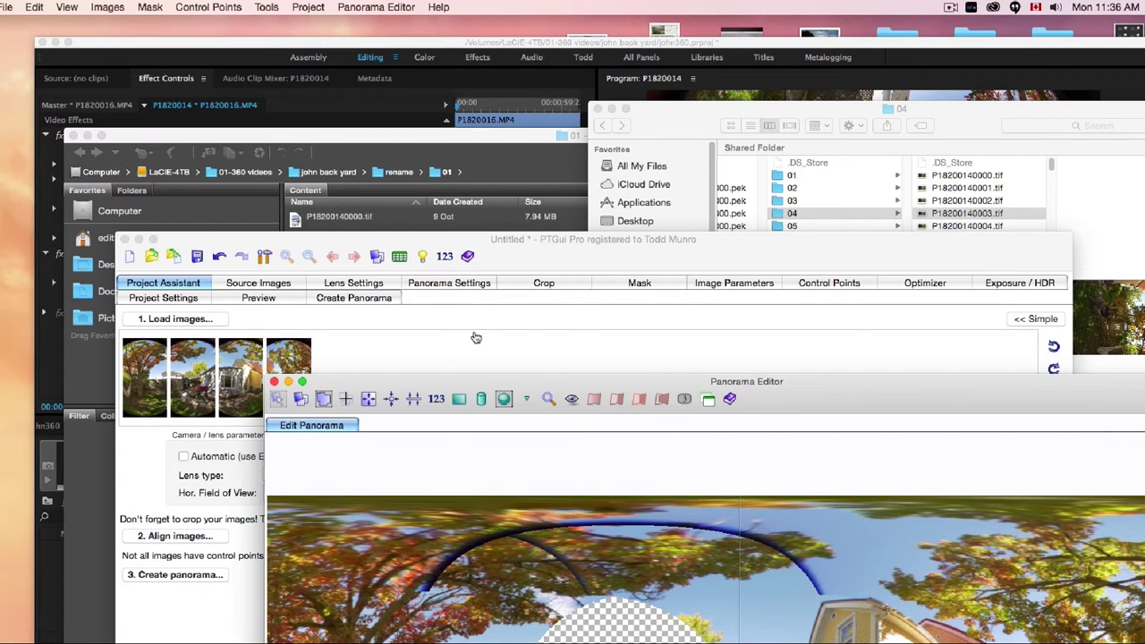
left_click(541, 284)
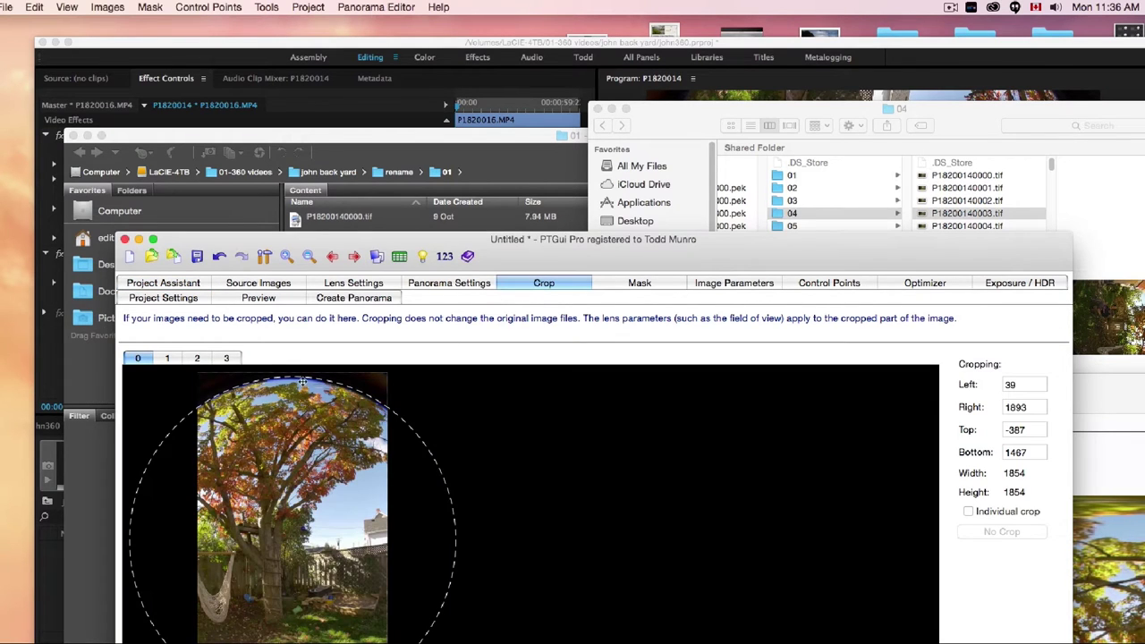
left_click_drag(302, 378, 301, 383)
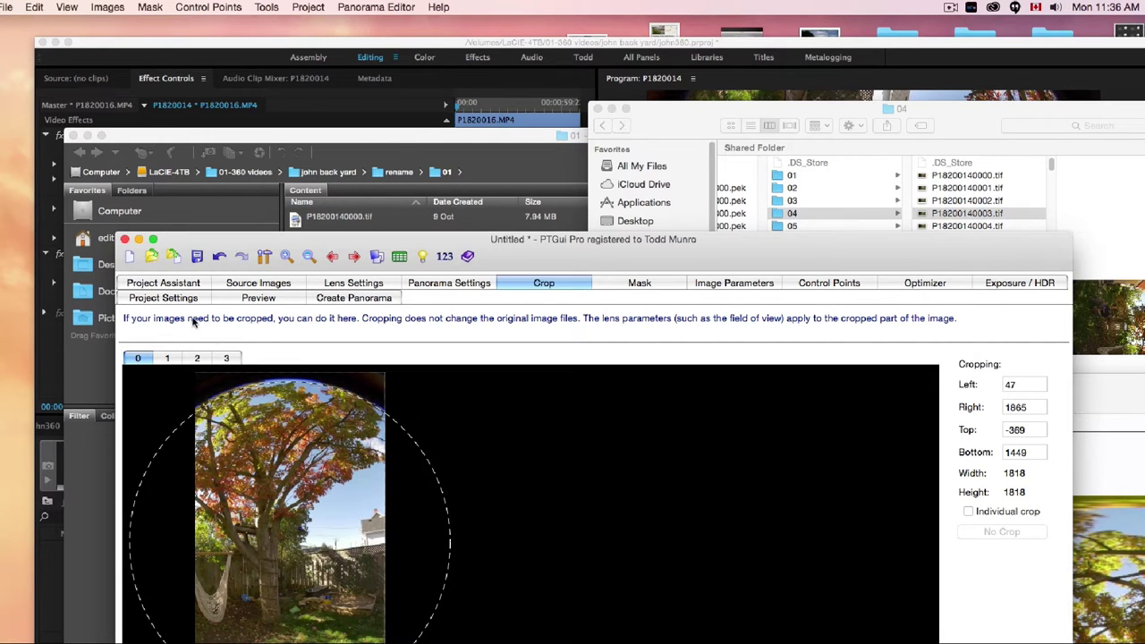
left_click(166, 283)
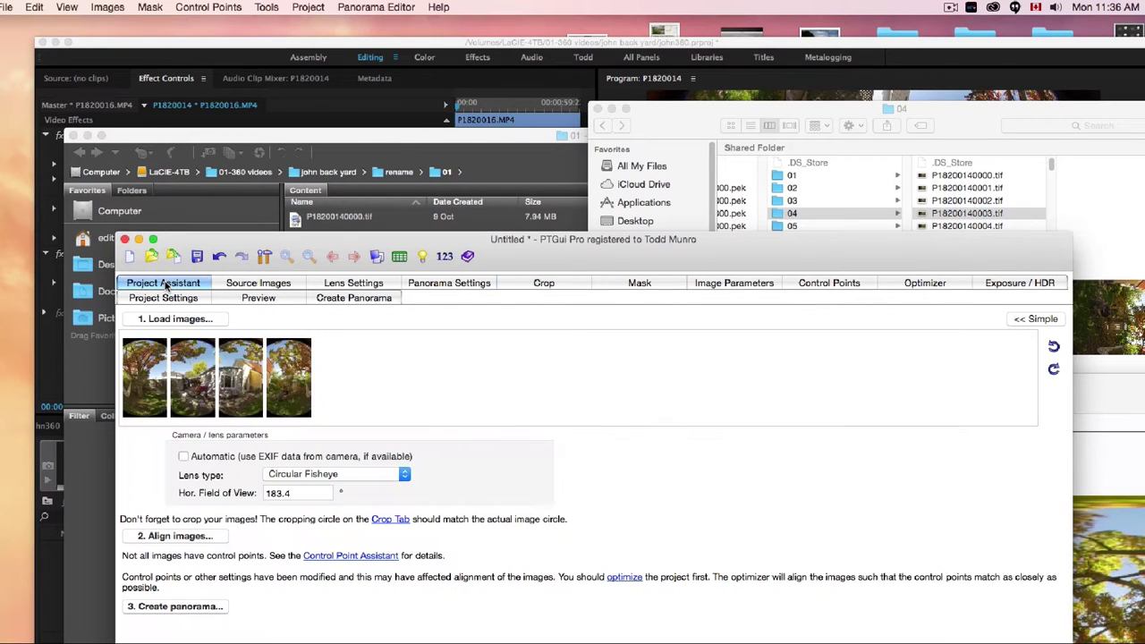
left_click(170, 536)
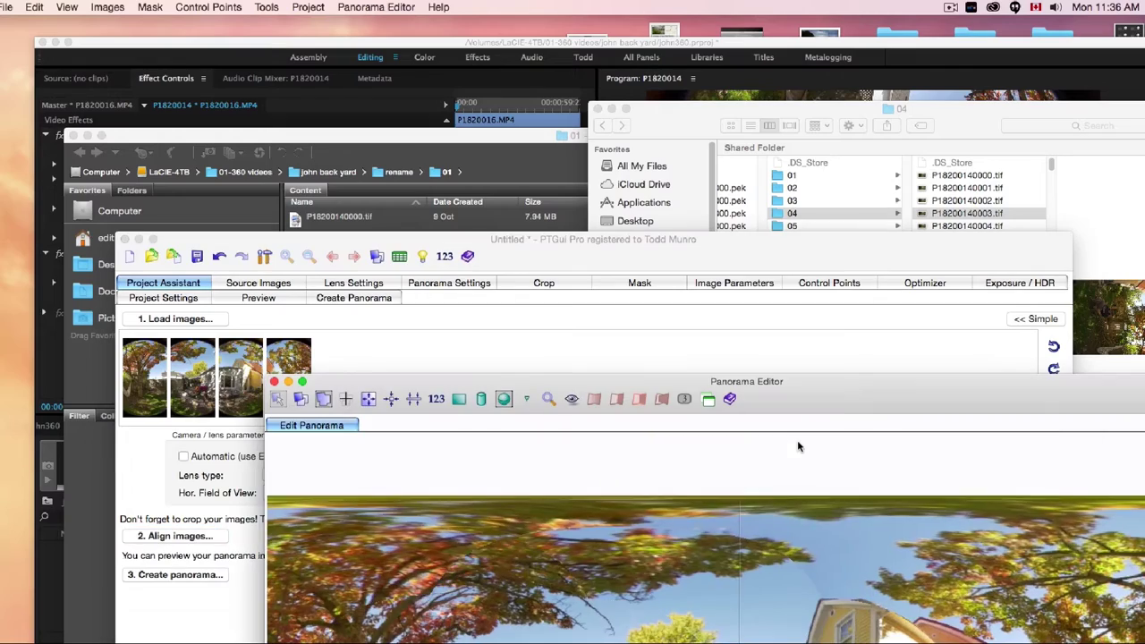
left_click_drag(885, 400, 758, 92)
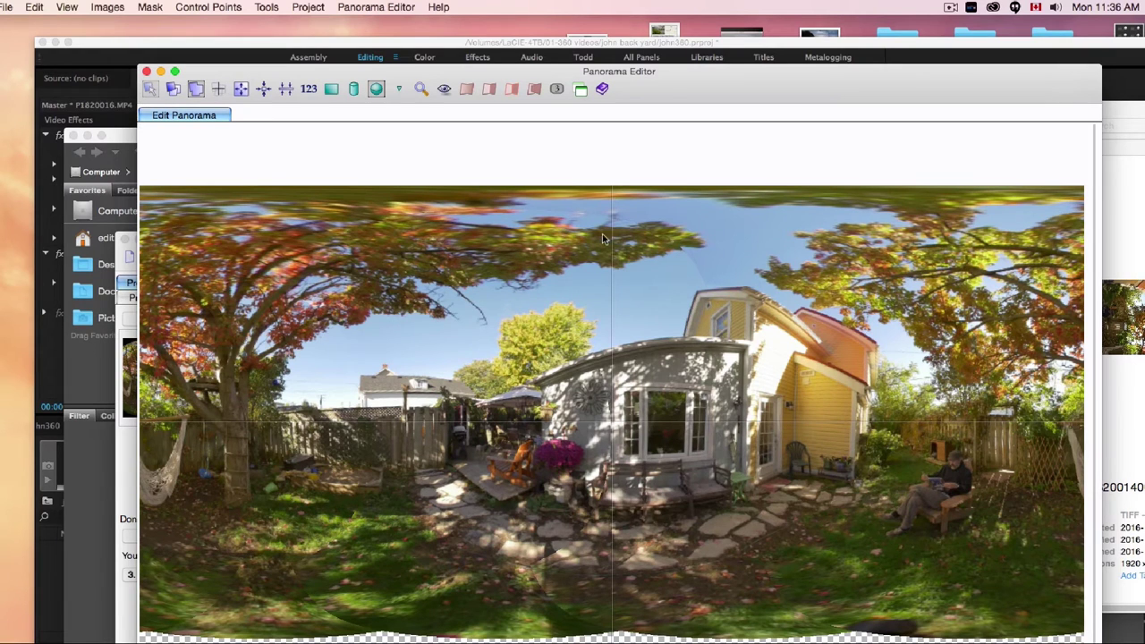
left_click_drag(684, 77, 734, 283)
left_click(556, 257)
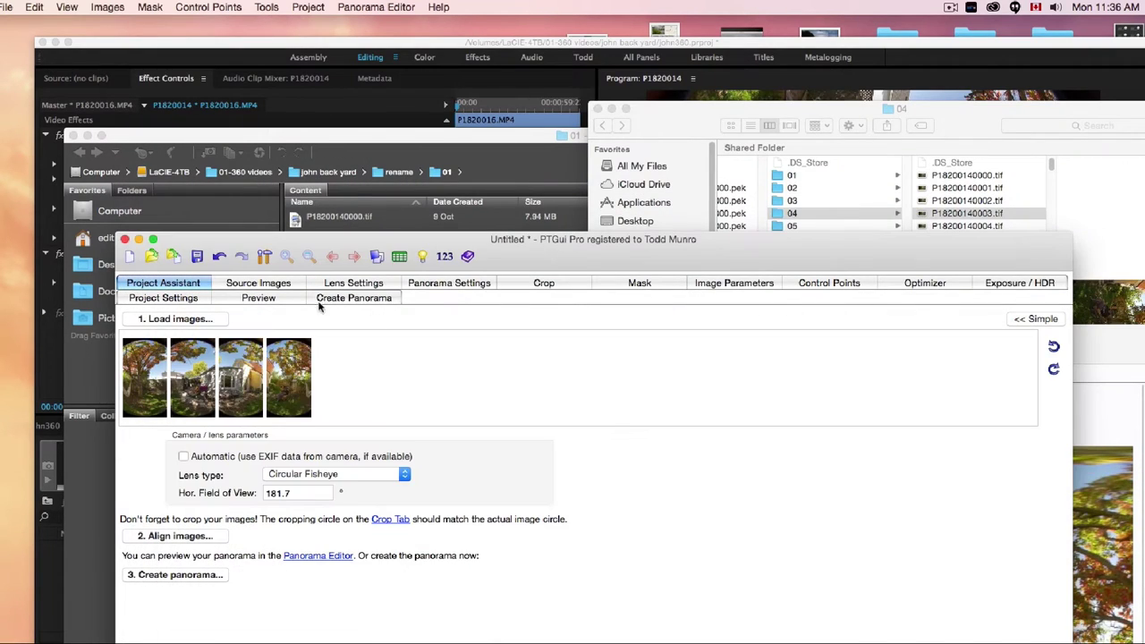
- Render a 3132×1566 preview, view it enlarged in PTGui Viewer, pan to the hammock and seated man, then close it
left_click(251, 299)
left_click(186, 400)
left_click(229, 400)
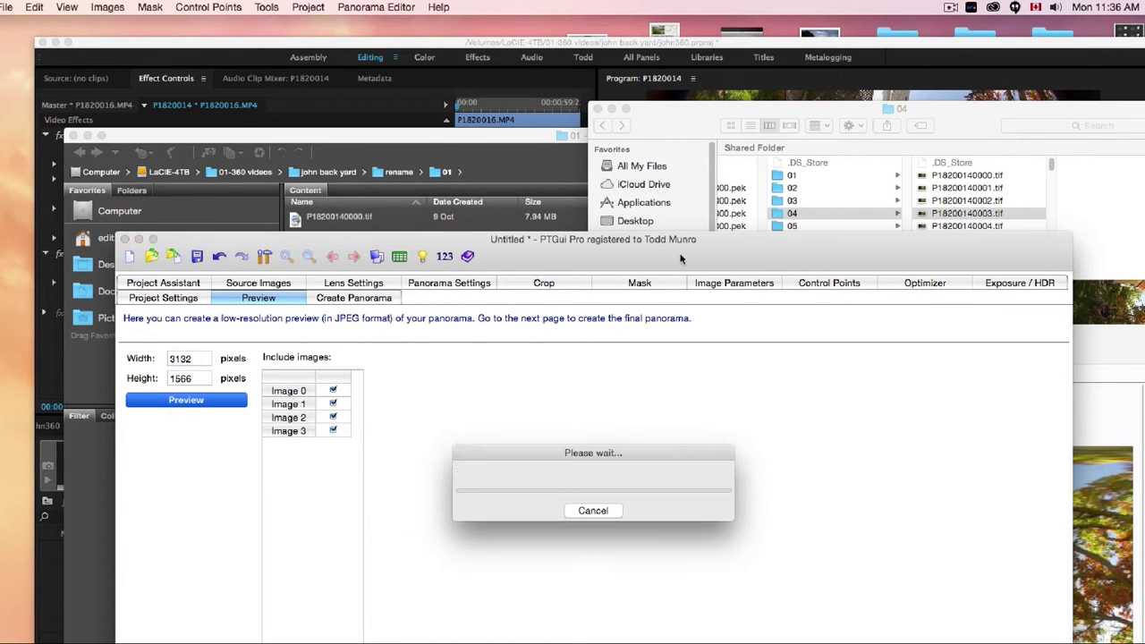
left_click_drag(694, 244, 652, 75)
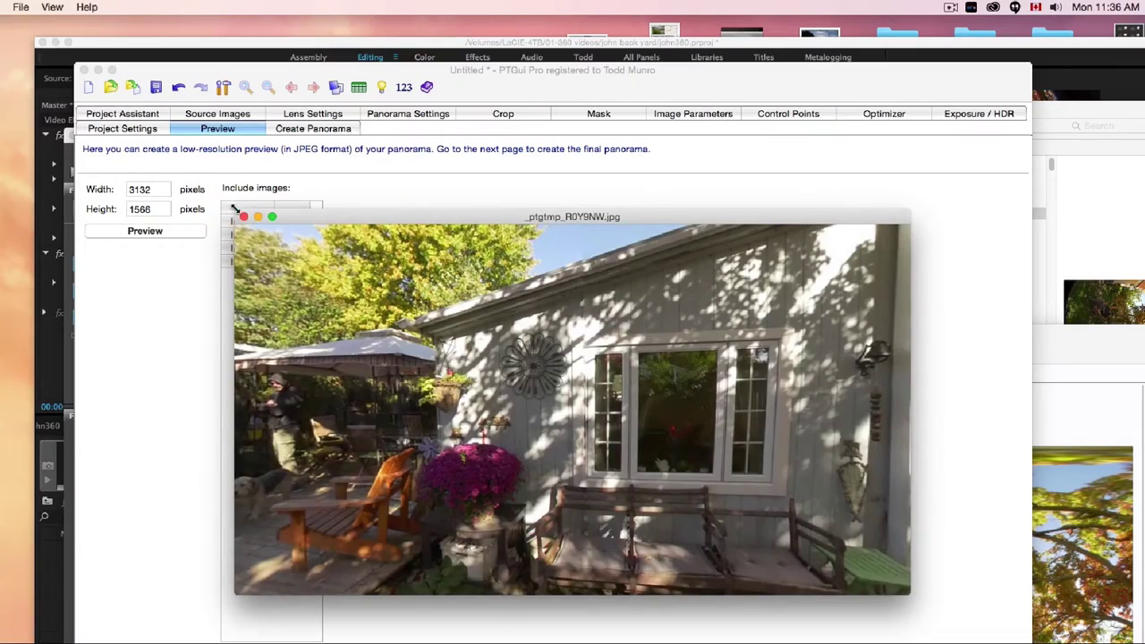
left_click_drag(235, 209, 169, 100)
left_click_drag(906, 593, 1027, 643)
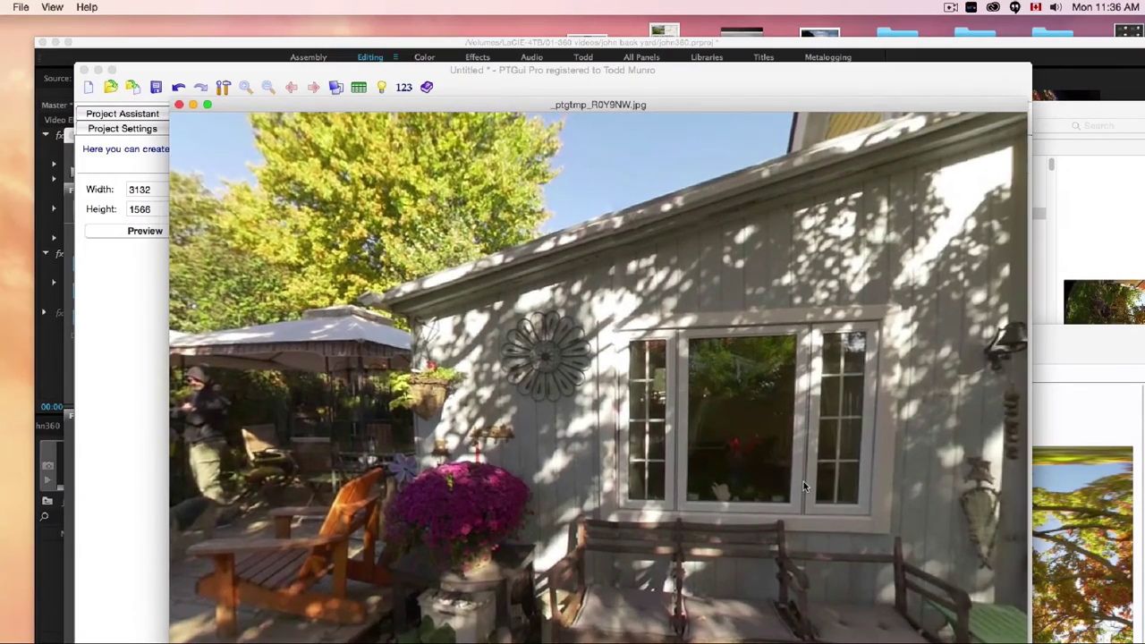
left_click_drag(803, 481, 630, 508)
left_click_drag(651, 361, 571, 320)
left_click(179, 105)
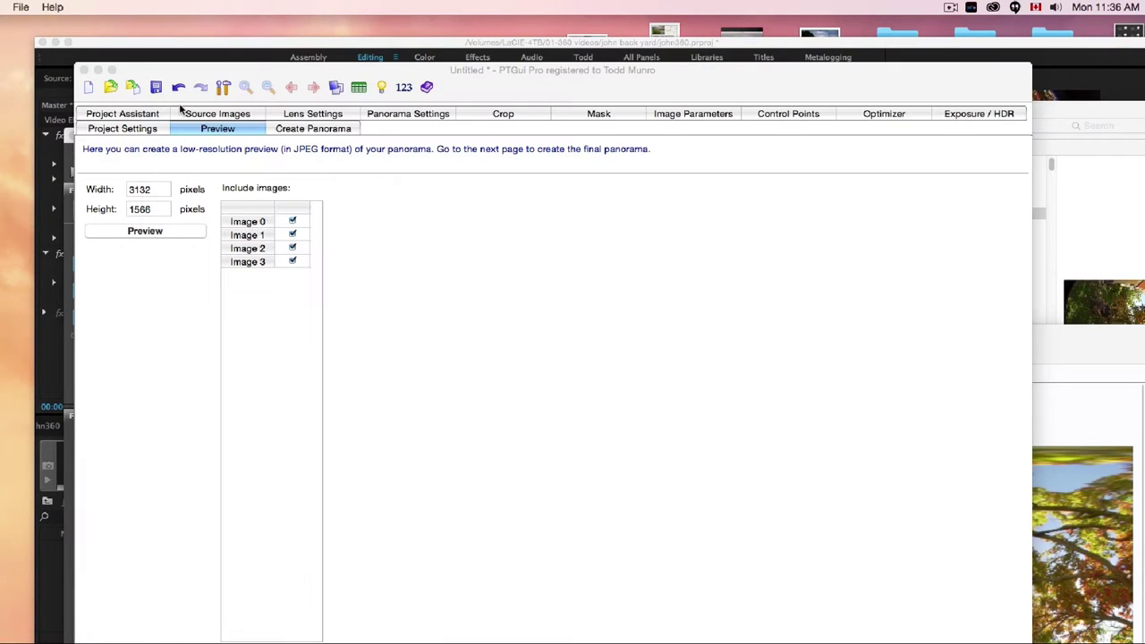
left_click(1048, 116)
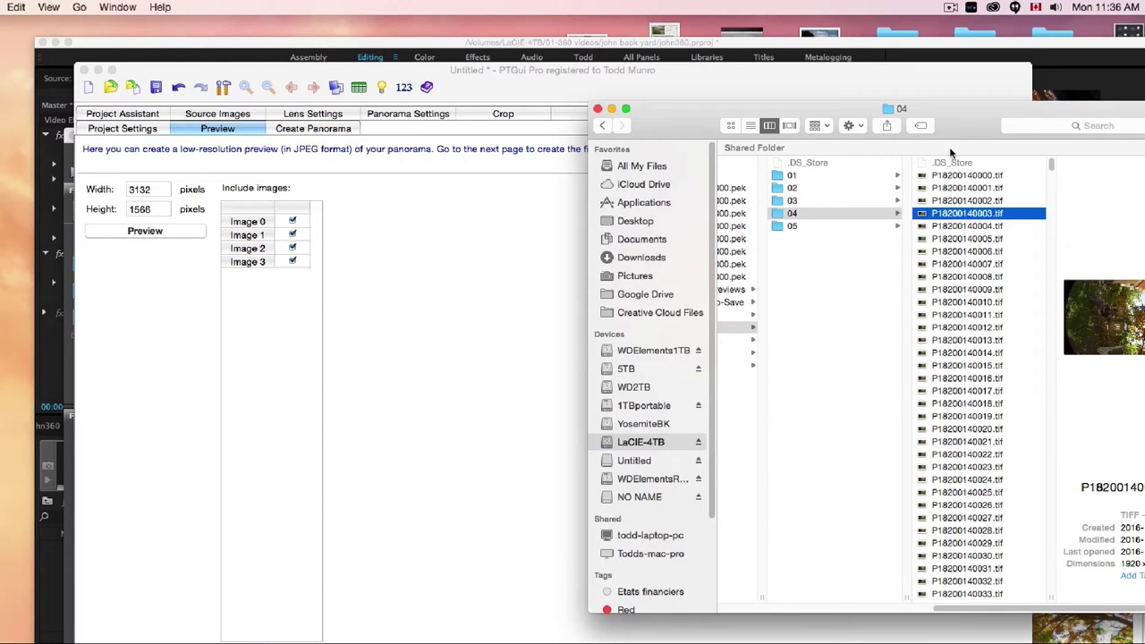
left_click(942, 45)
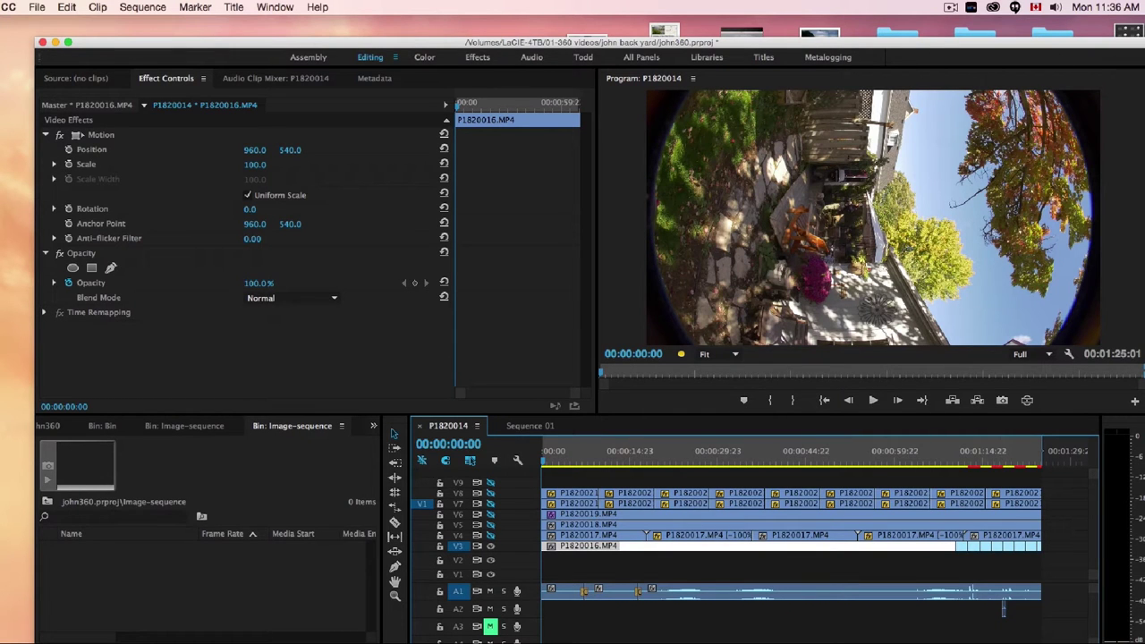
left_click(1126, 32)
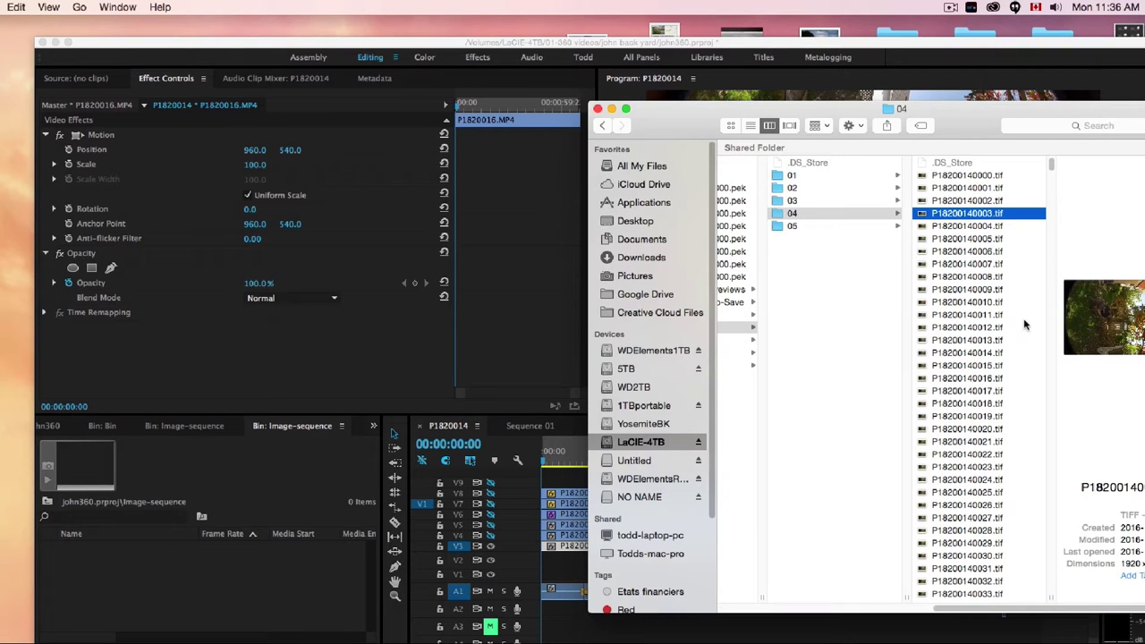
left_click_drag(1052, 165, 1068, 141)
left_click_drag(691, 125, 453, 72)
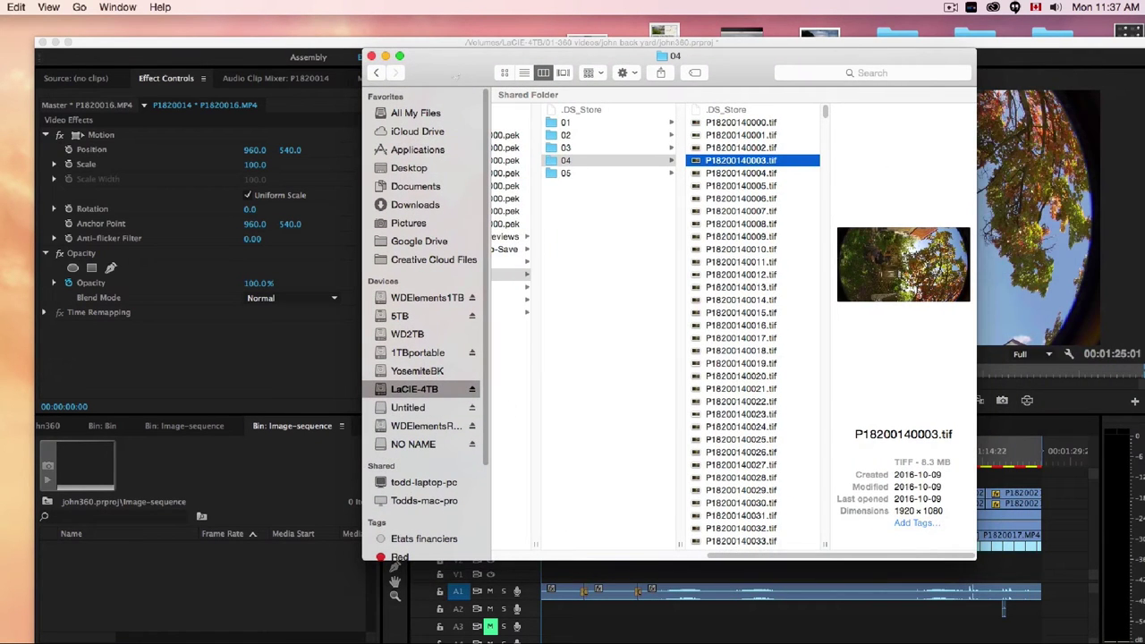
key("super+Tab")
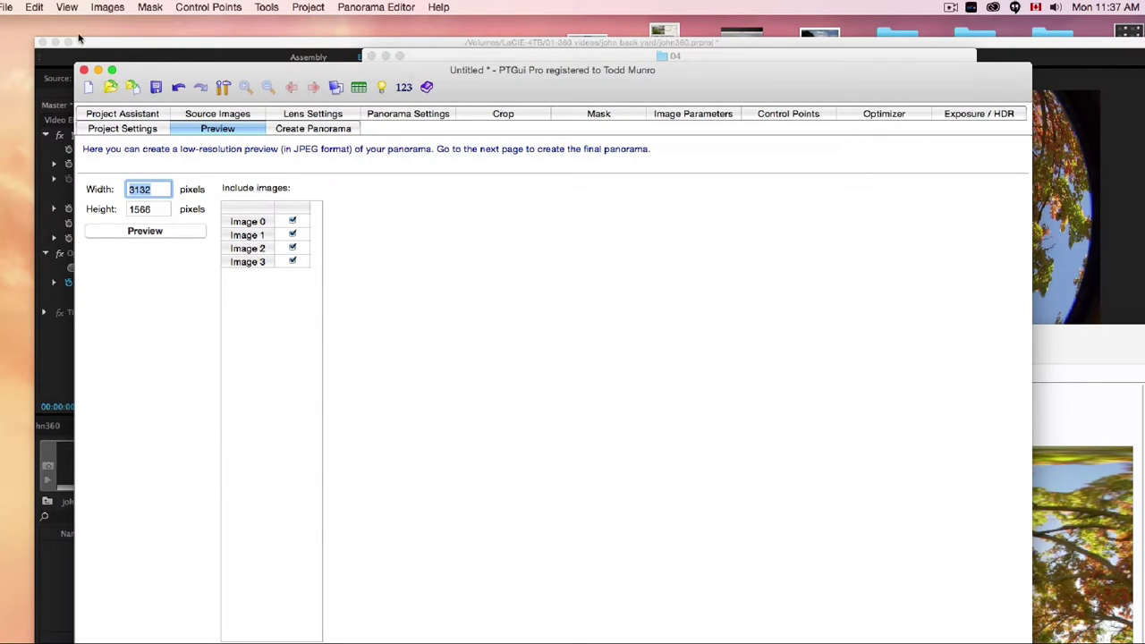
- Save the project settings as a template named 'backyar360'
left_click(5, 7)
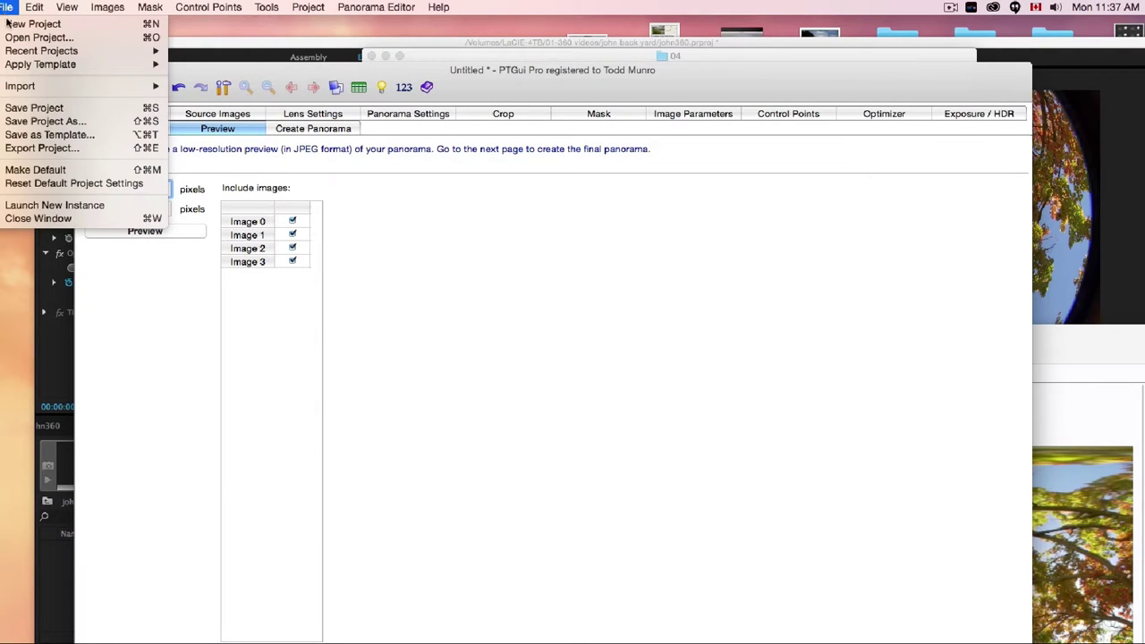
left_click(49, 135)
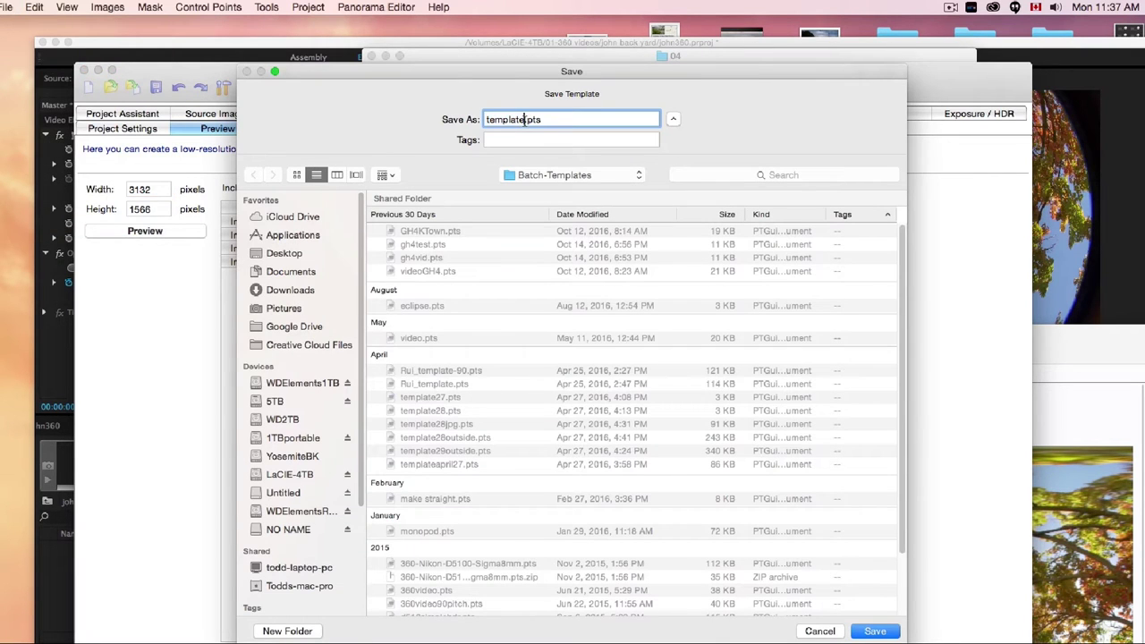
type("backyar360")
left_click(874, 632)
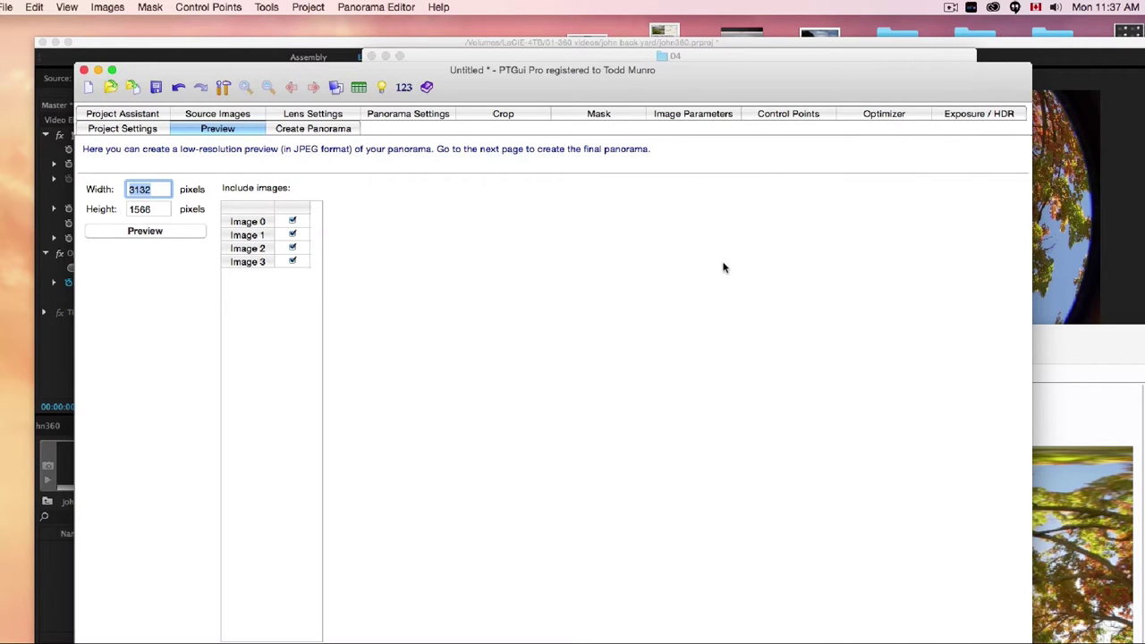
- Open the Panorama Editor, then minimize it
left_click_drag(741, 74, 735, 43)
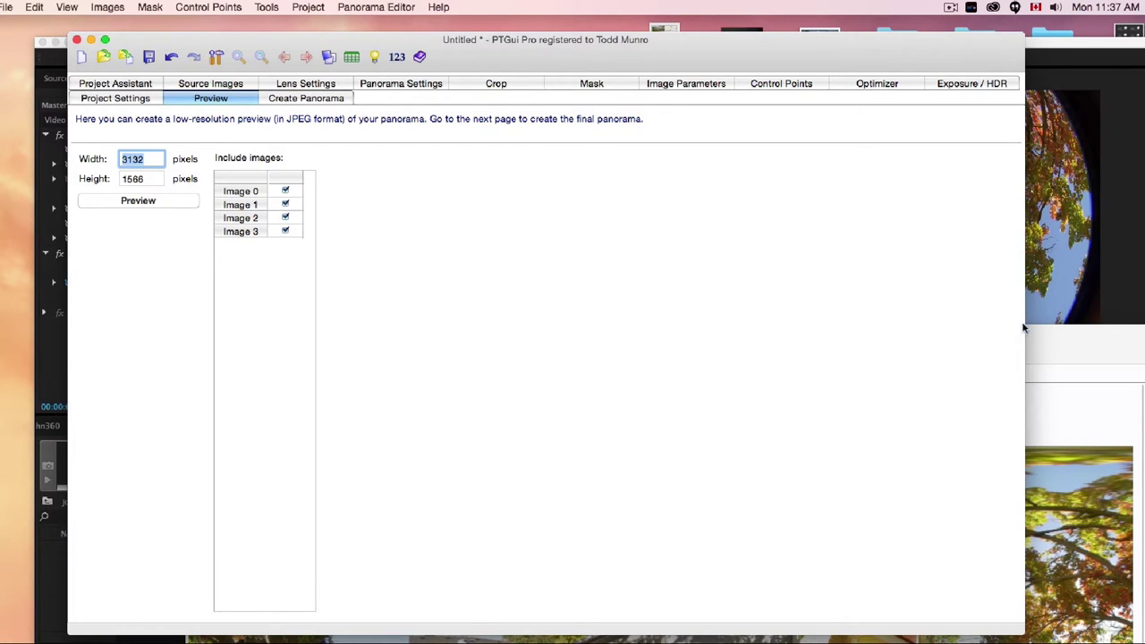
left_click_drag(703, 46, 699, 69)
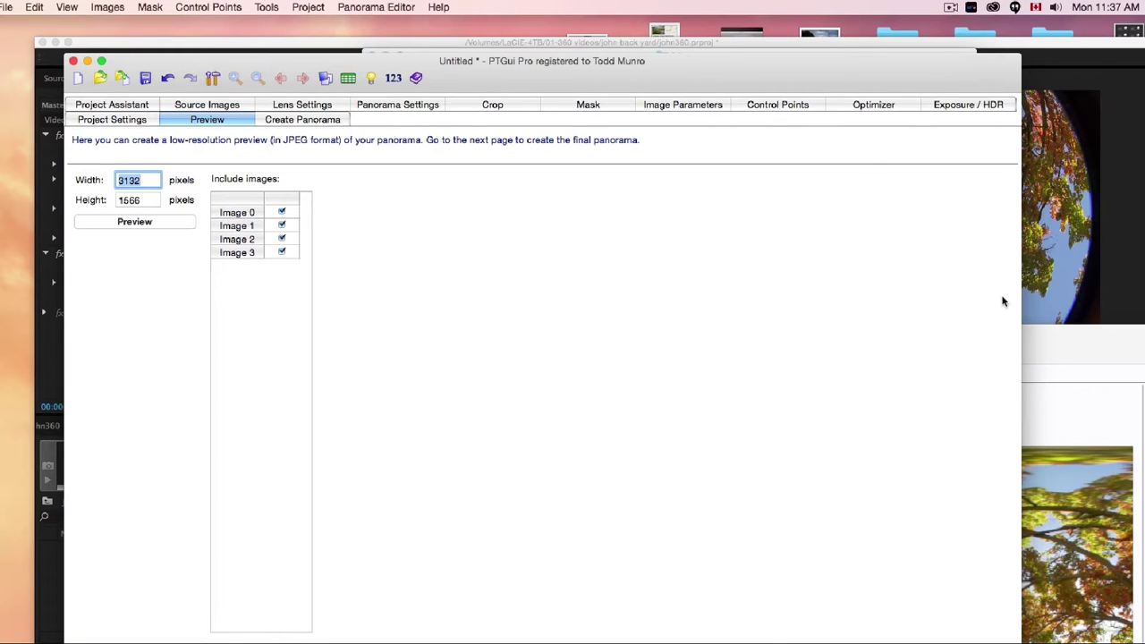
key("super+e")
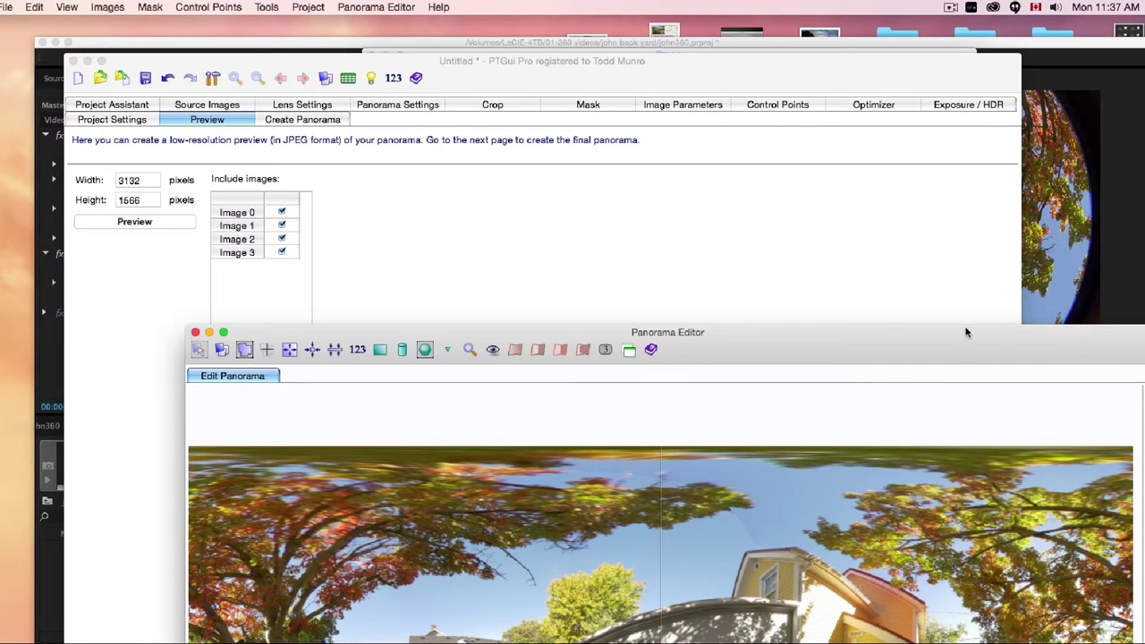
left_click(210, 333)
- Minimize PTGui and preview 0000.tif in videostills2 and 0000-01 Pano.tif in Video Stitched
left_click(87, 61)
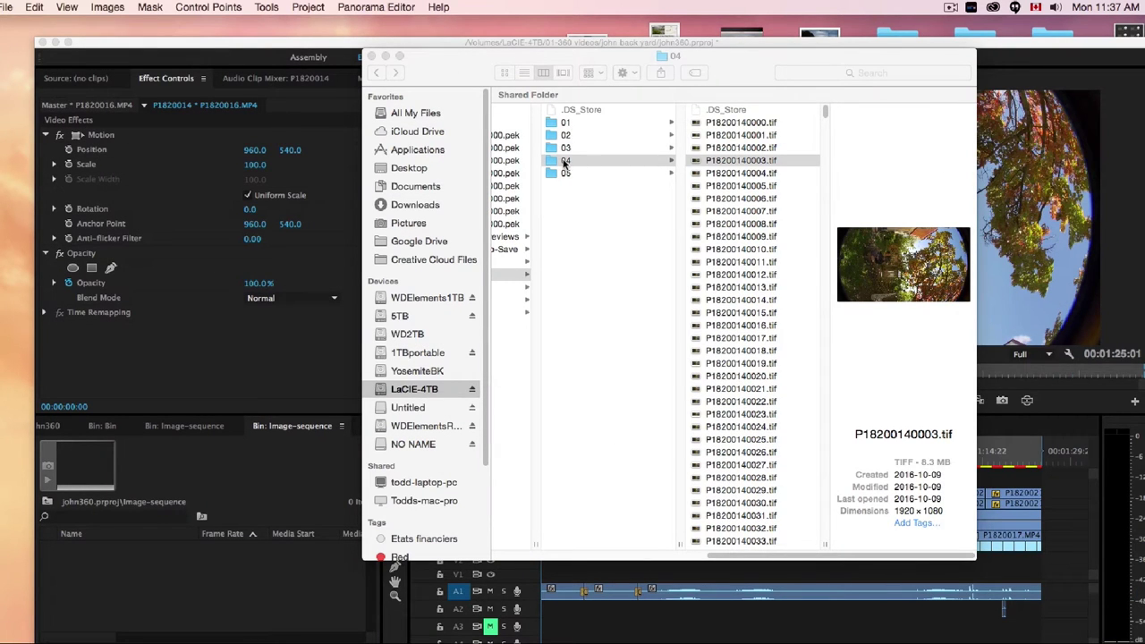
left_click_drag(716, 558, 609, 556)
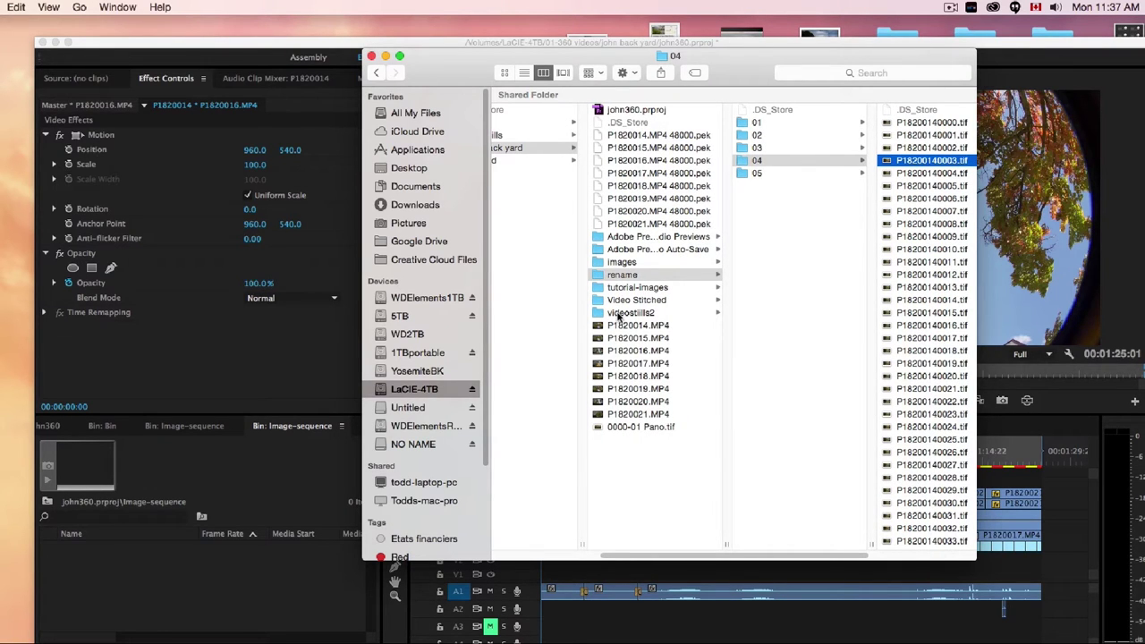
left_click(618, 314)
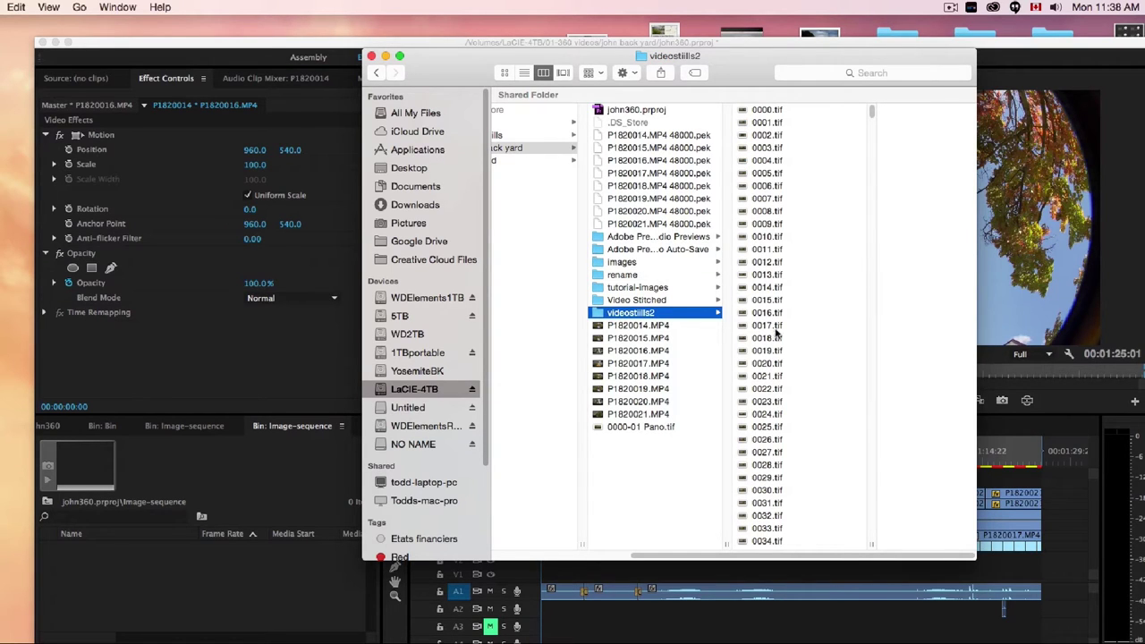
left_click(775, 111)
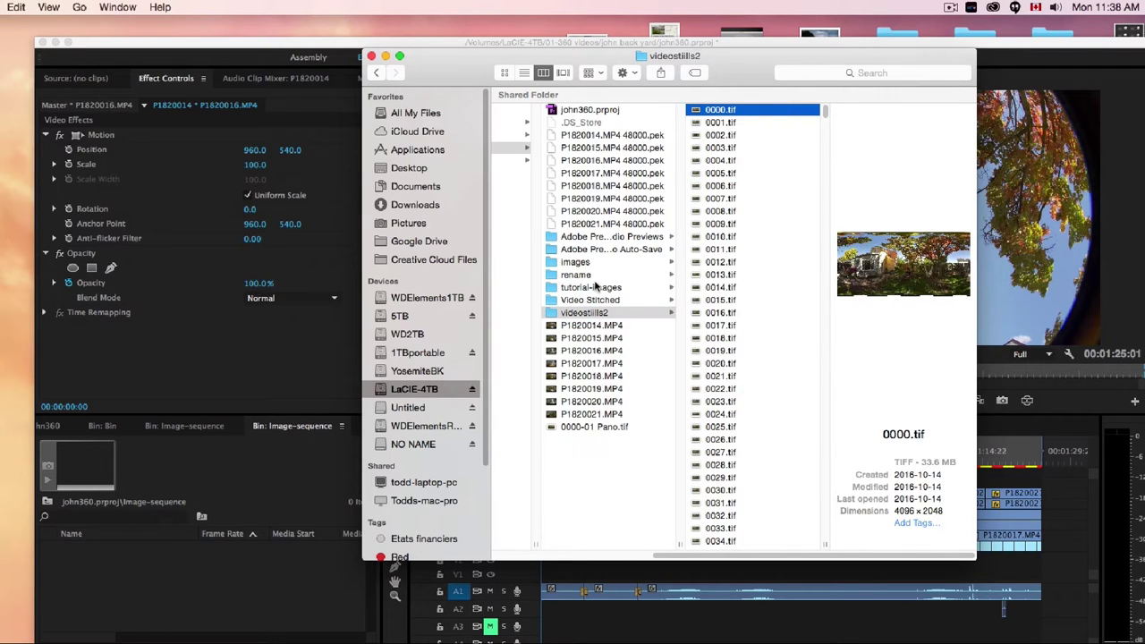
left_click(582, 312)
left_click(583, 301)
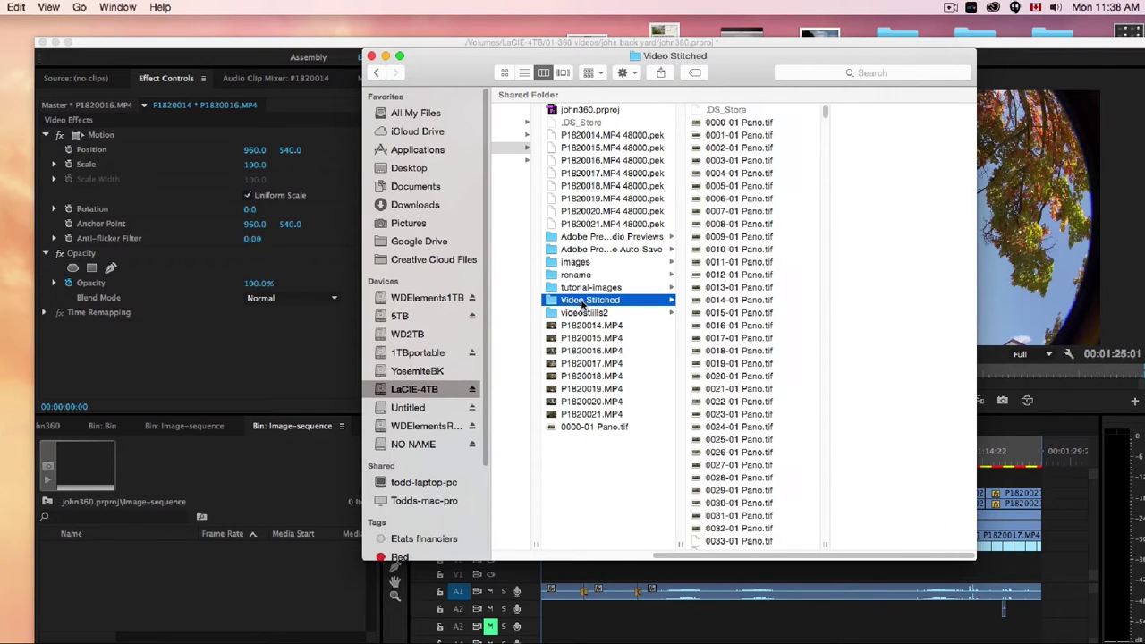
left_click(732, 127)
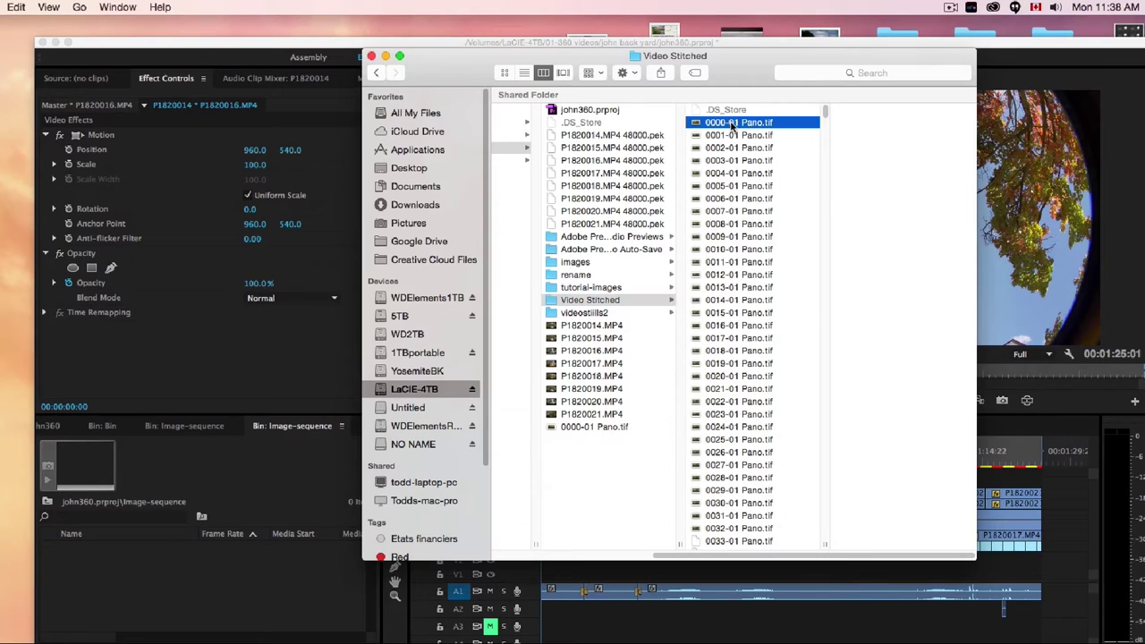
- In tutorial-images' batch folder, preview frames 0000-01.tif through 0000-04.tif
left_click(582, 288)
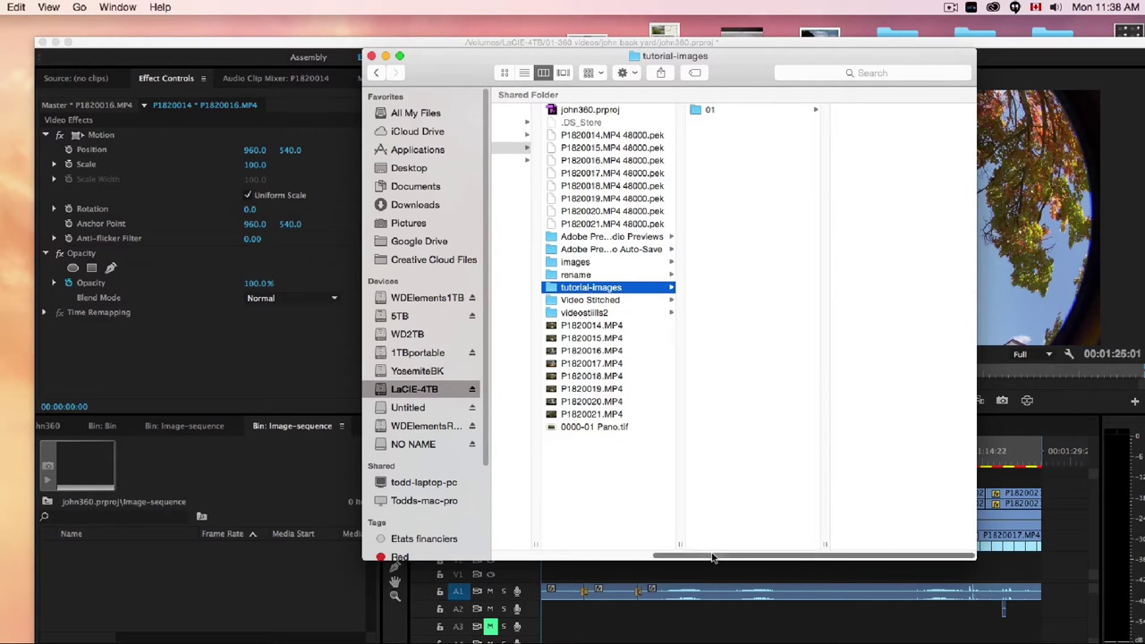
left_click_drag(711, 557, 640, 557)
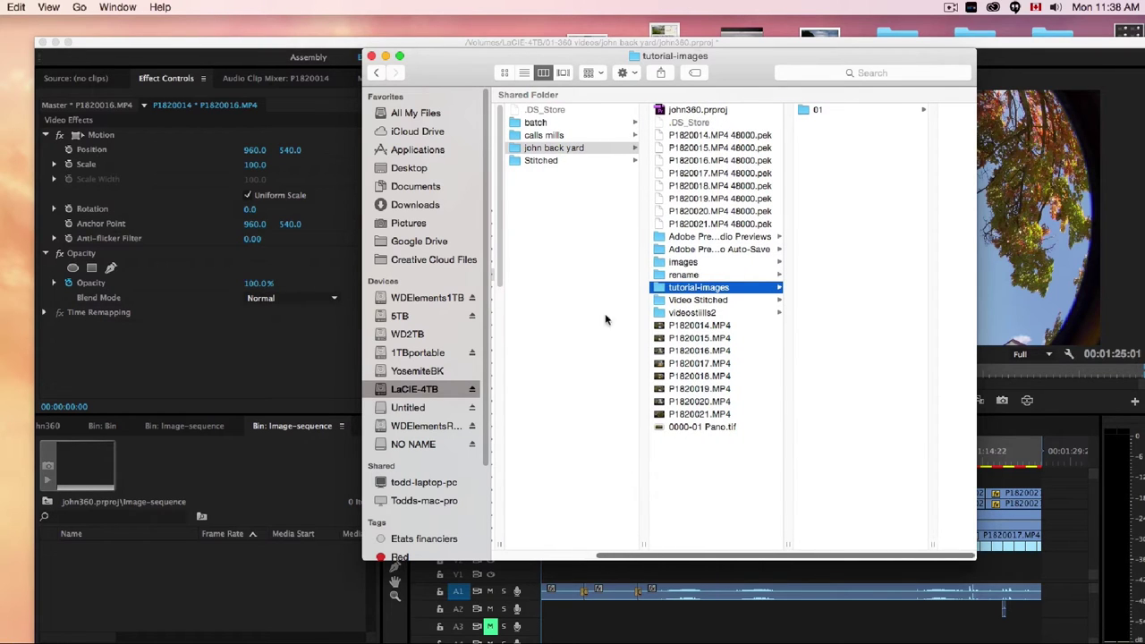
left_click(560, 125)
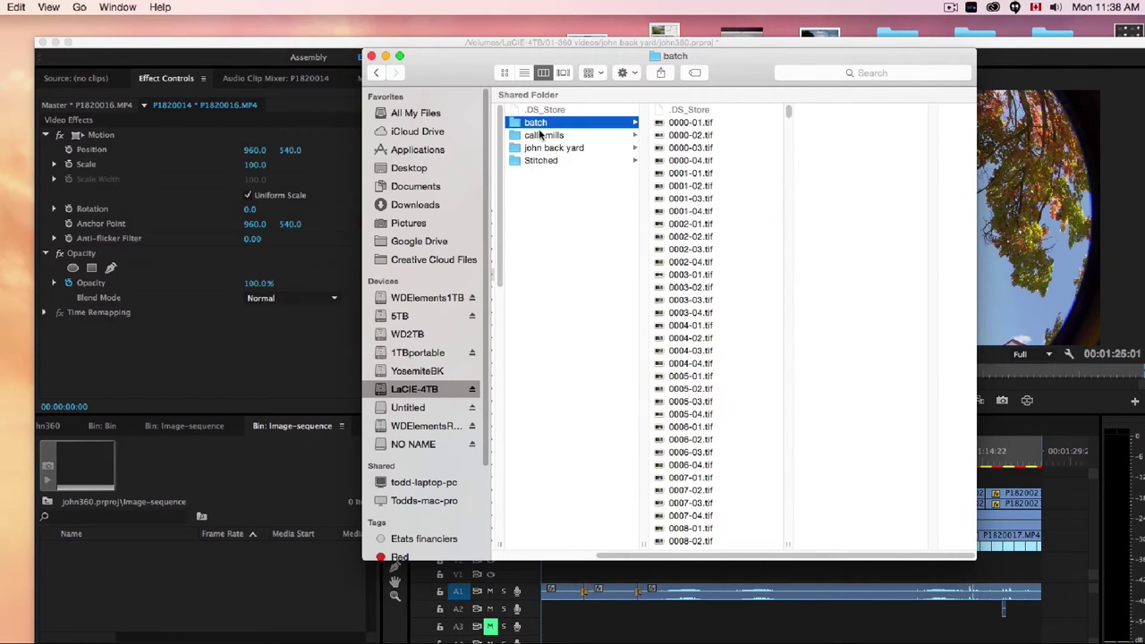
left_click(694, 124)
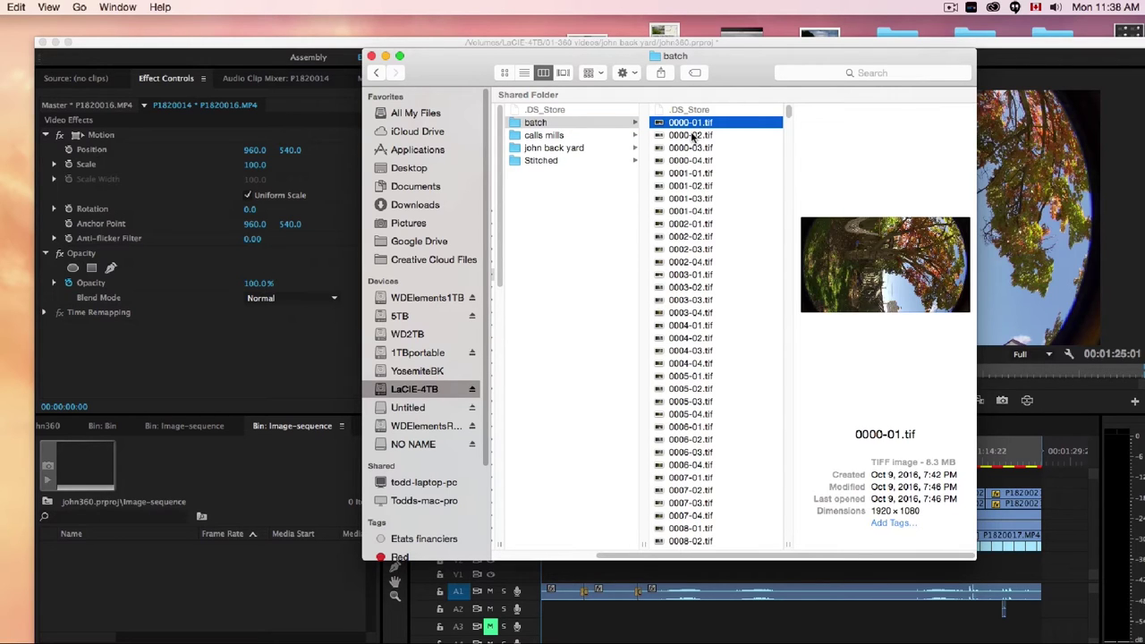
left_click(692, 134)
left_click(694, 149)
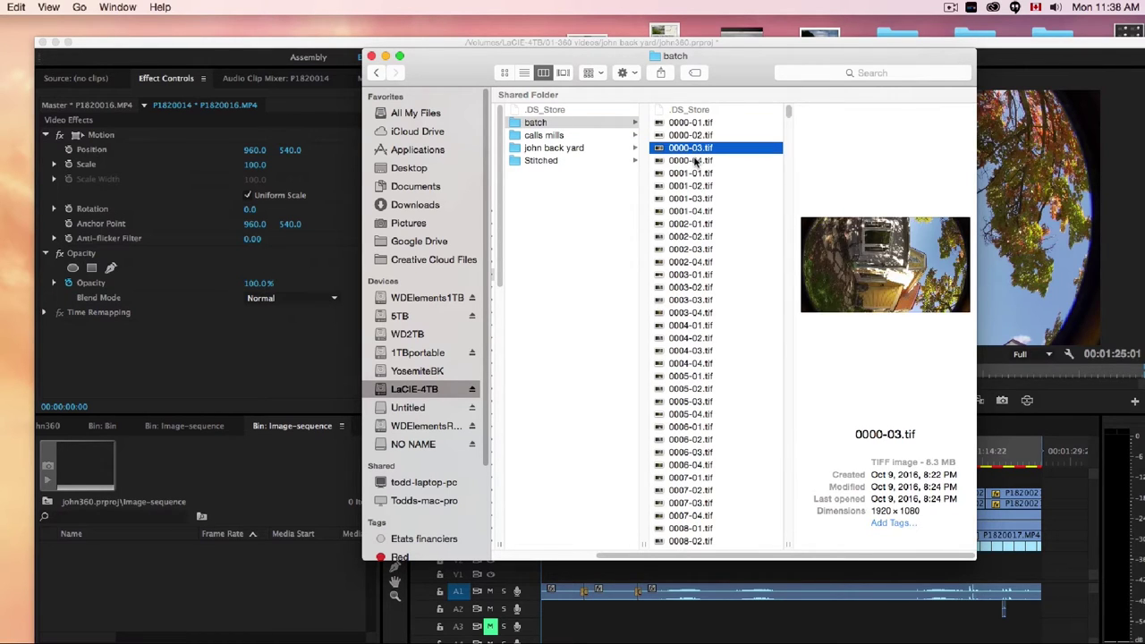
key("Down")
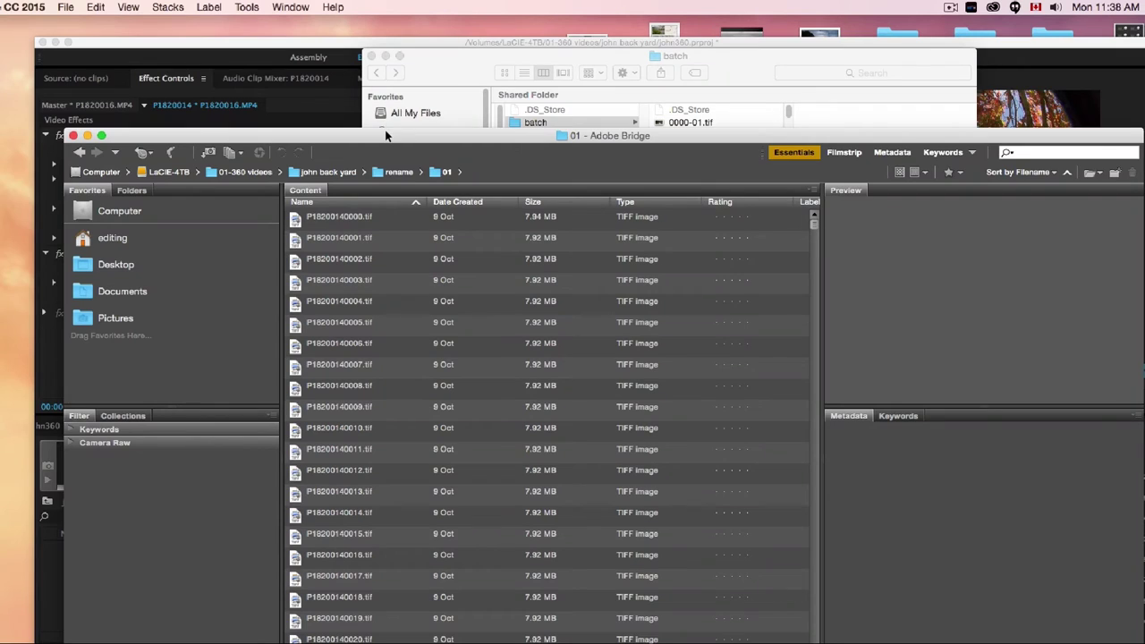
- Select all 2041 frames in folder 01 and open Tools > Batch Rename
left_click_drag(385, 134, 376, 57)
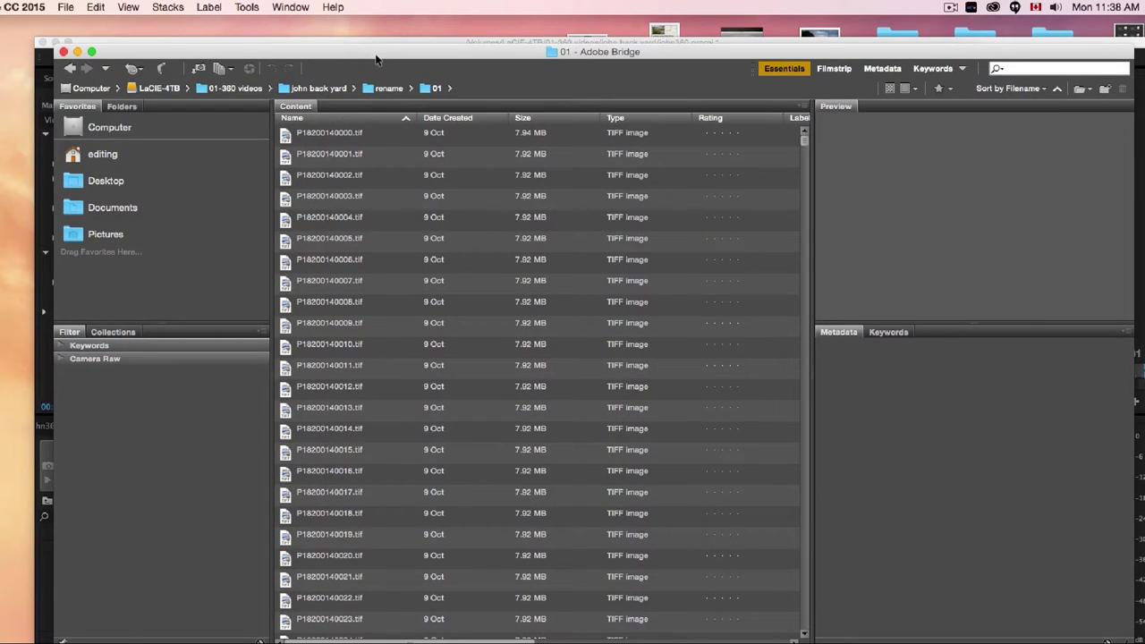
left_click(427, 88)
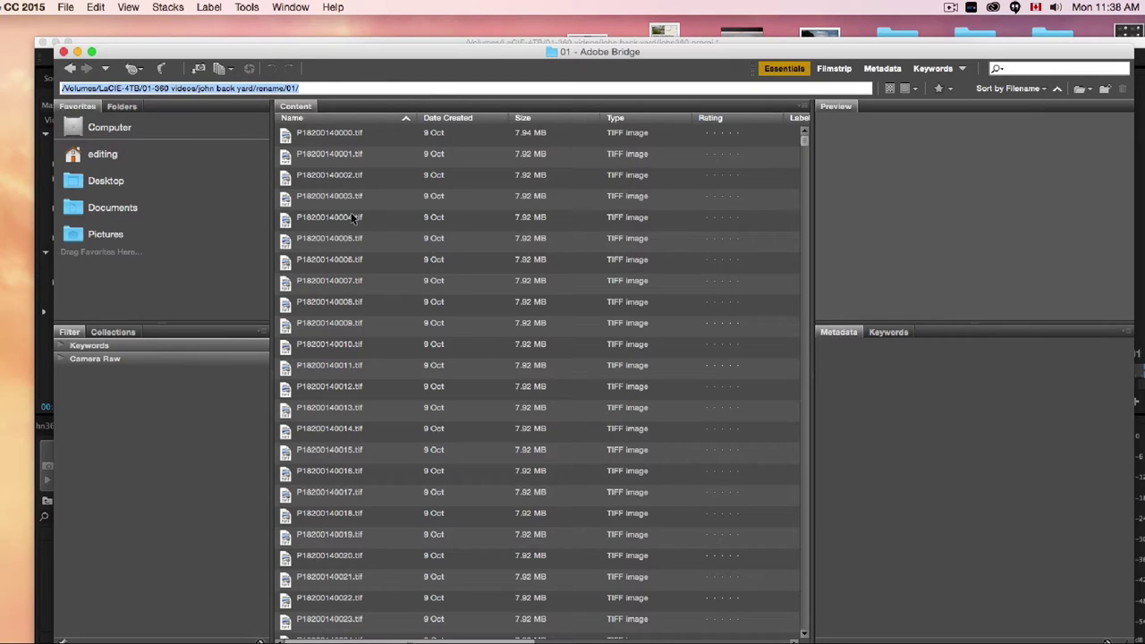
left_click(357, 136)
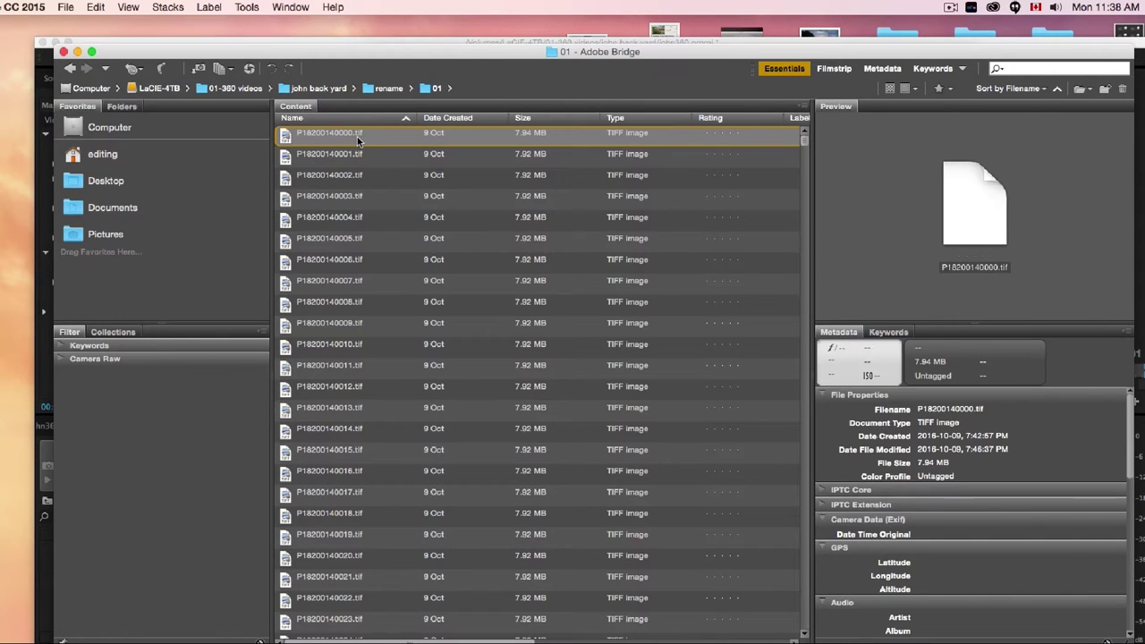
key("super+a")
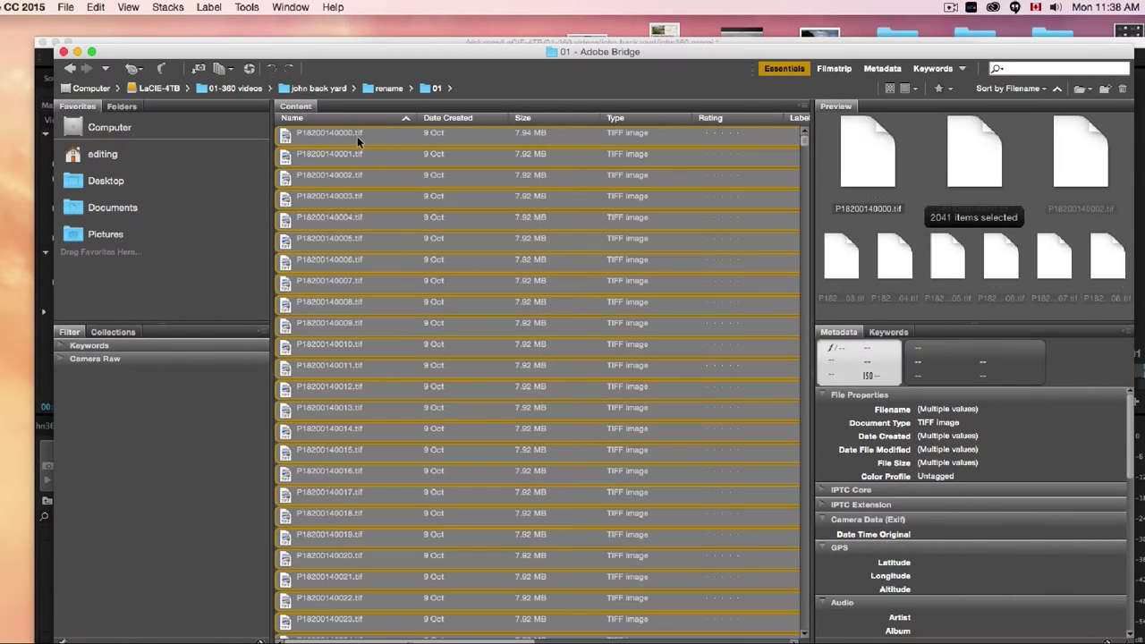
left_click(247, 8)
left_click(252, 24)
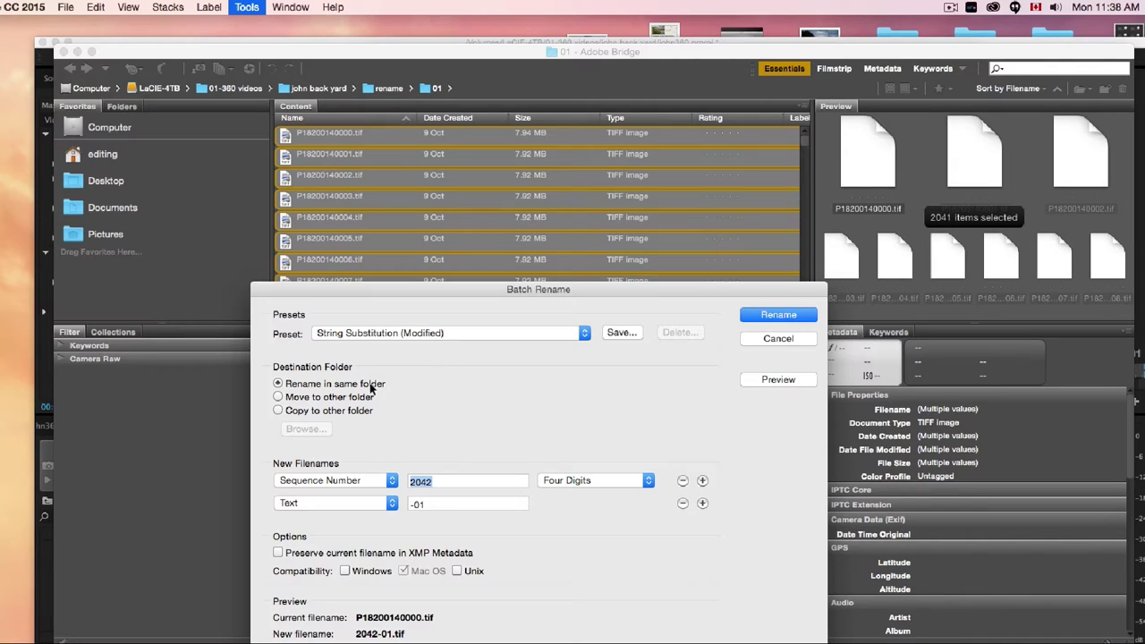
- Make the destination a new tutorial-rename folder inside john back yard
left_click(278, 397)
left_click(304, 430)
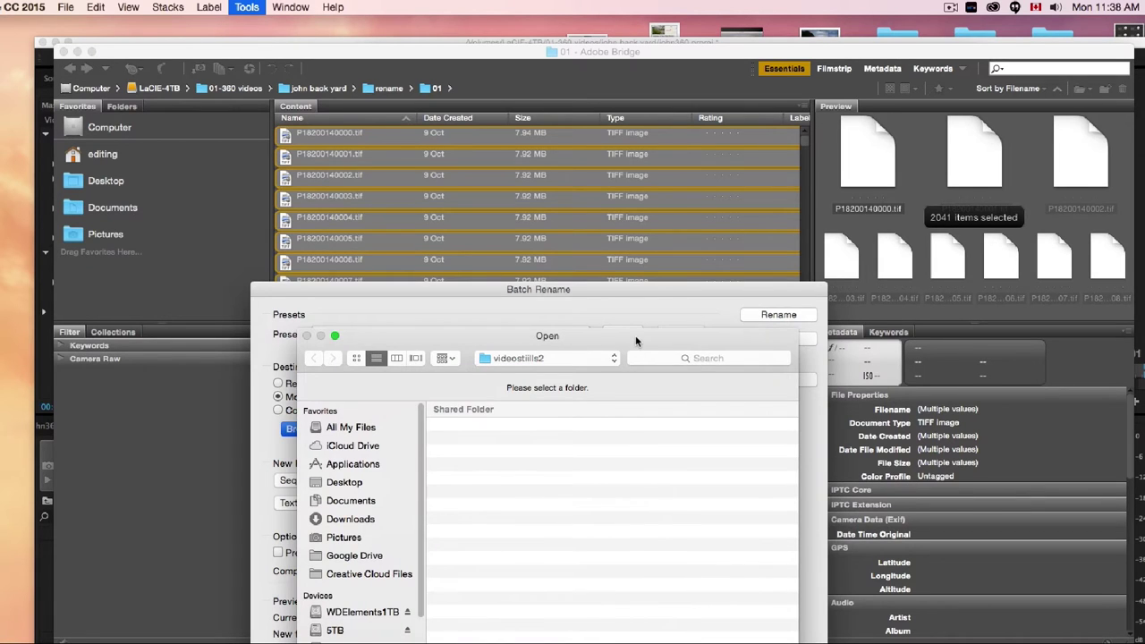
left_click_drag(637, 341, 638, 229)
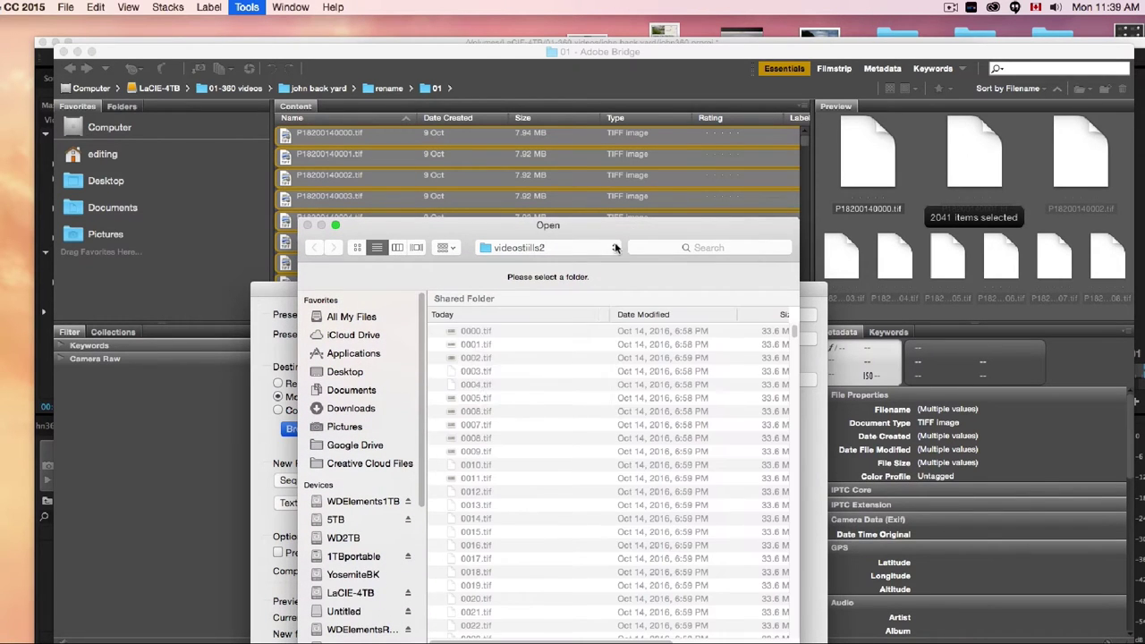
left_click(615, 248)
left_click(590, 260)
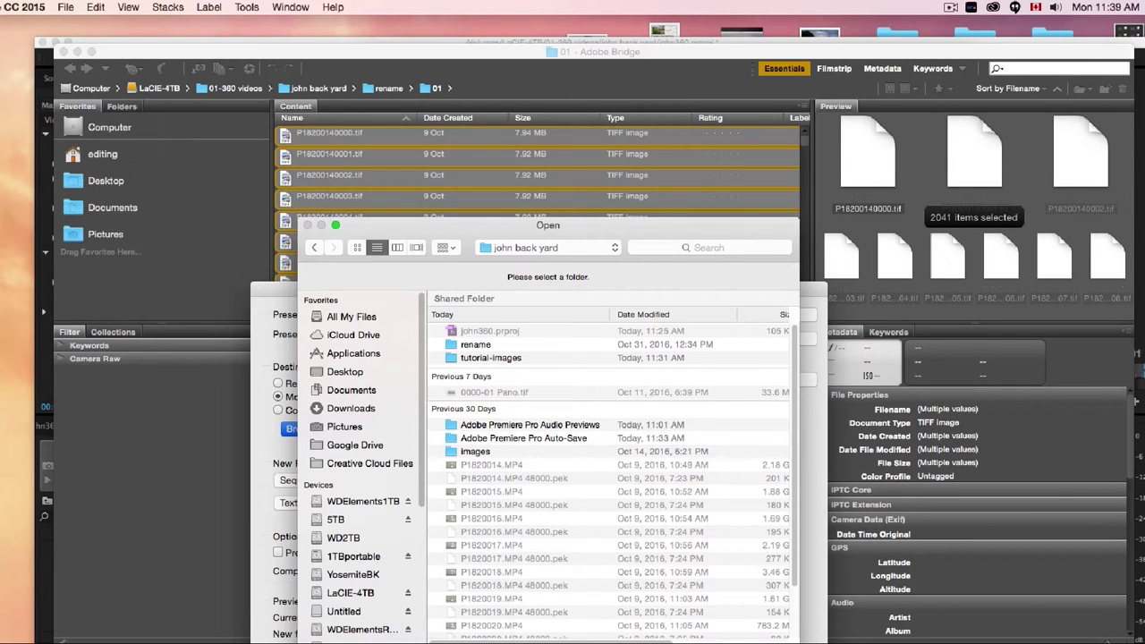
key("super+shift+n")
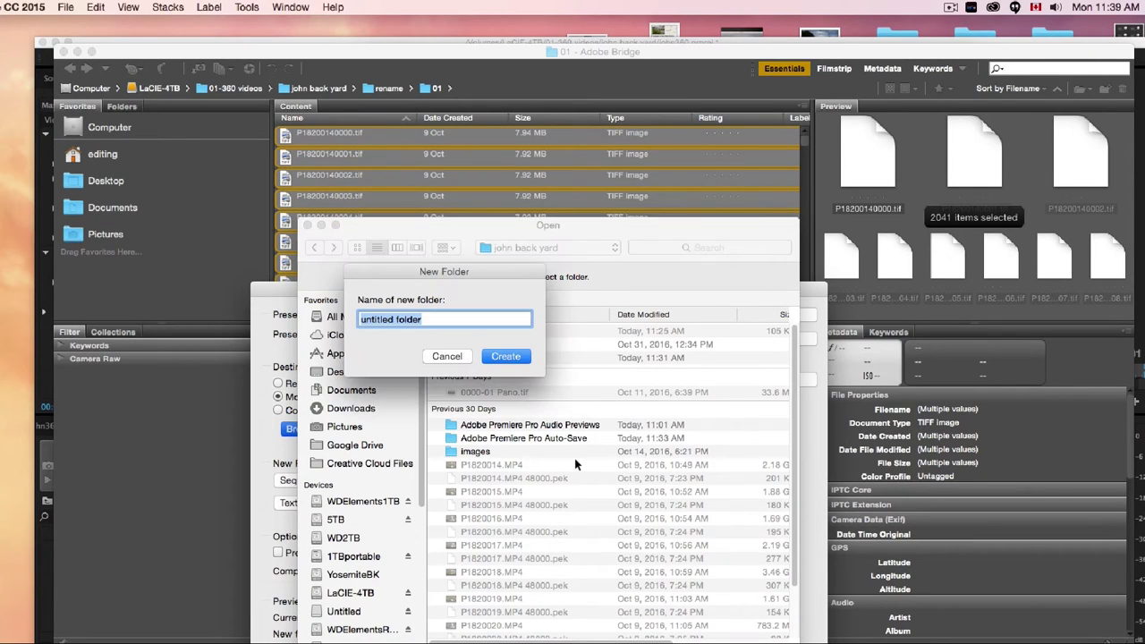
type("tu")
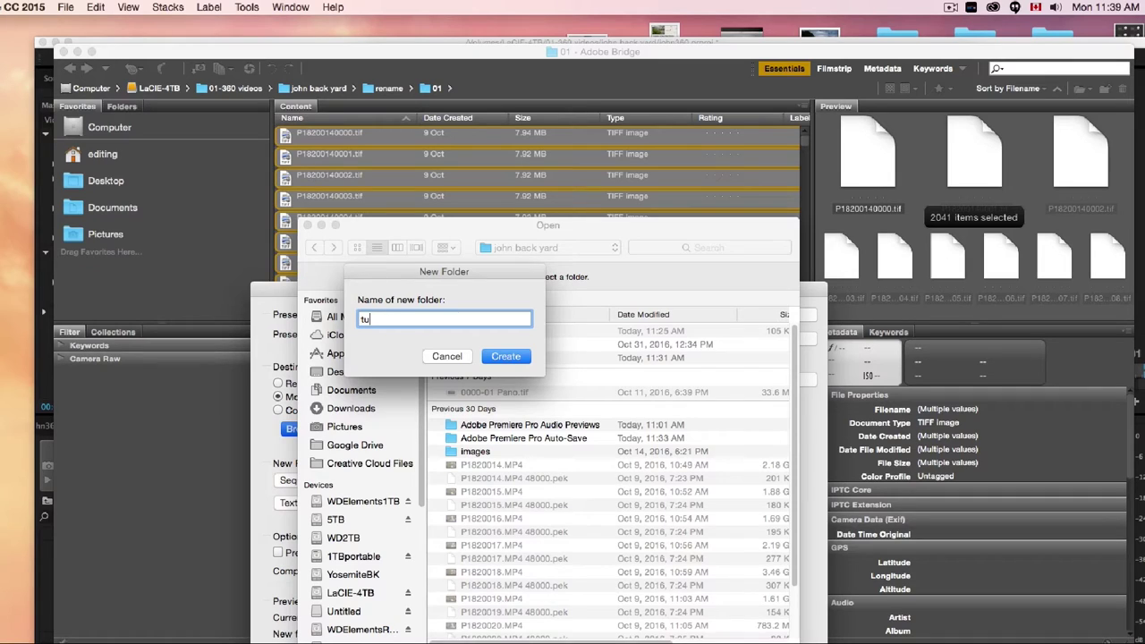
type("torial-rename")
left_click(505, 356)
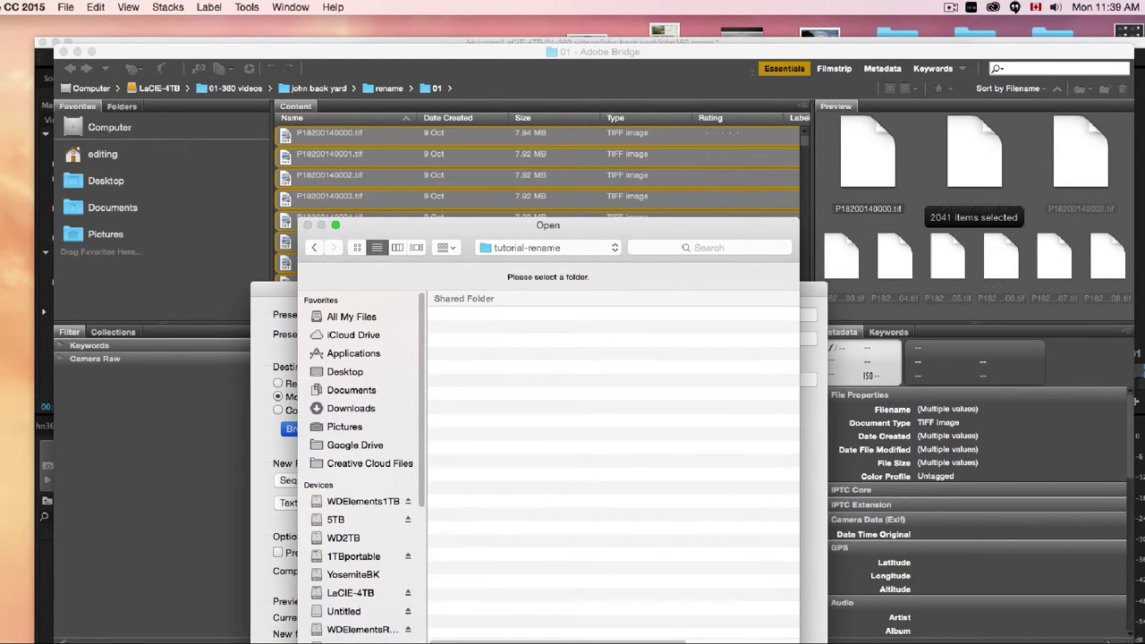
key("Return")
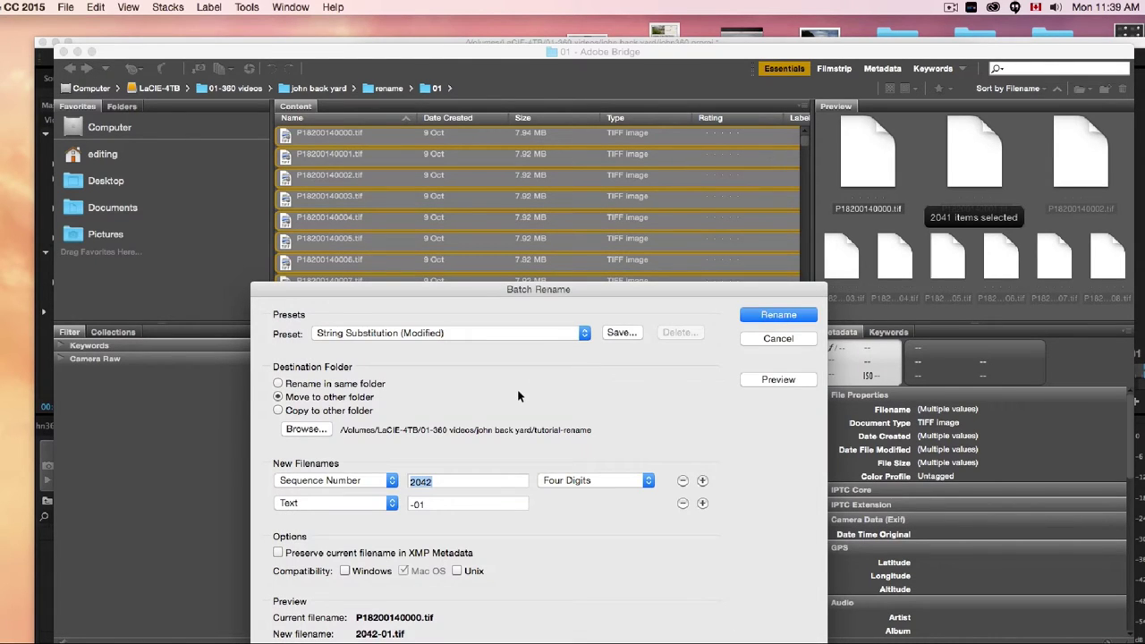
- Change the starting sequence number from 2042 to 0000 and run the rename
left_click(443, 481)
left_click_drag(444, 482, 408, 482)
type("0000")
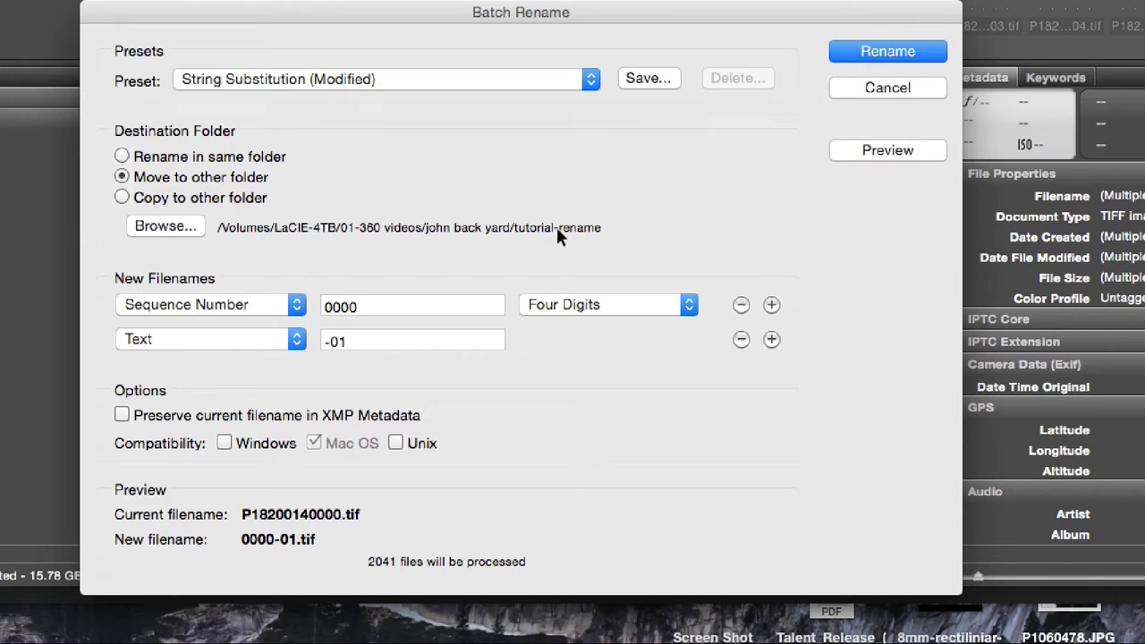
left_click(878, 53)
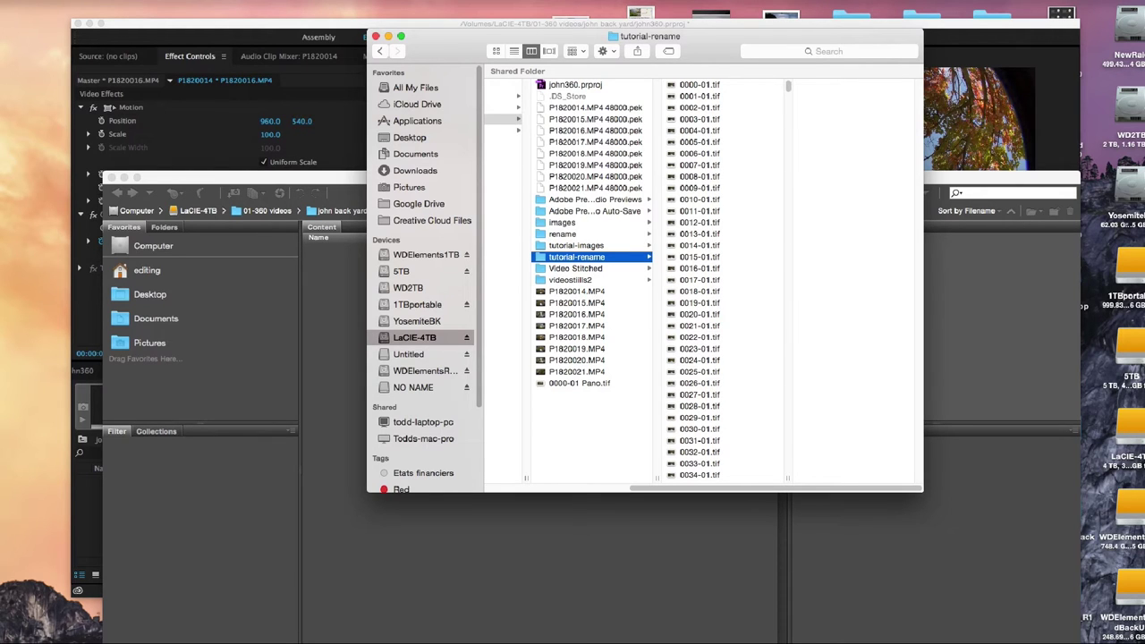
- Bring Bridge forward, go up to the rename folder and select folder 02
left_click_drag(450, 47, 530, 33)
left_click(305, 177)
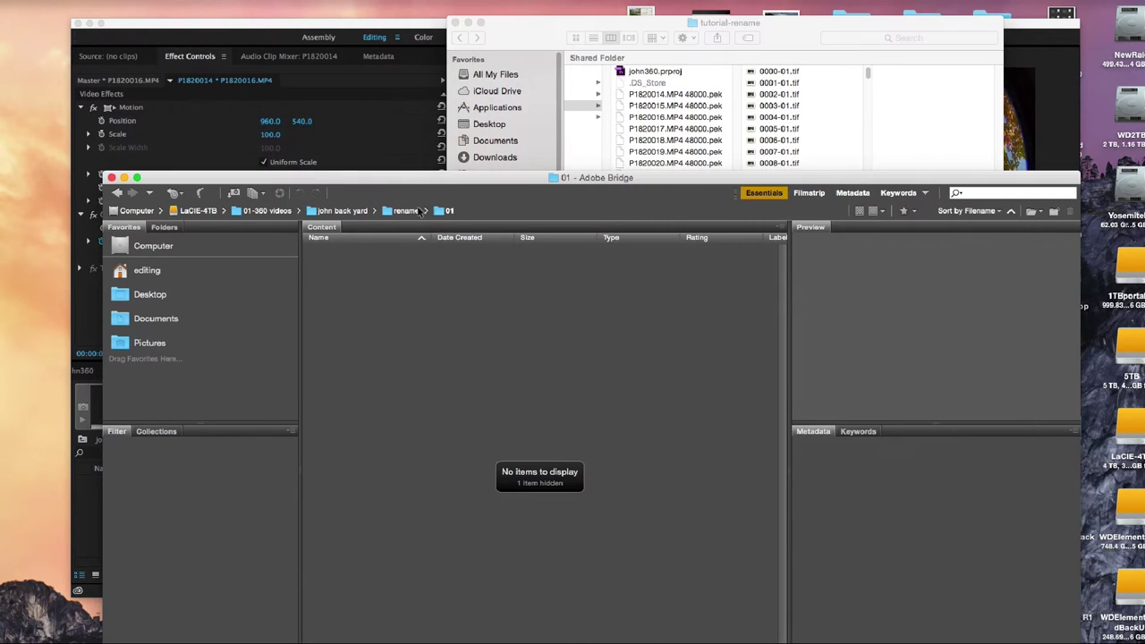
left_click(396, 213)
left_click(476, 268)
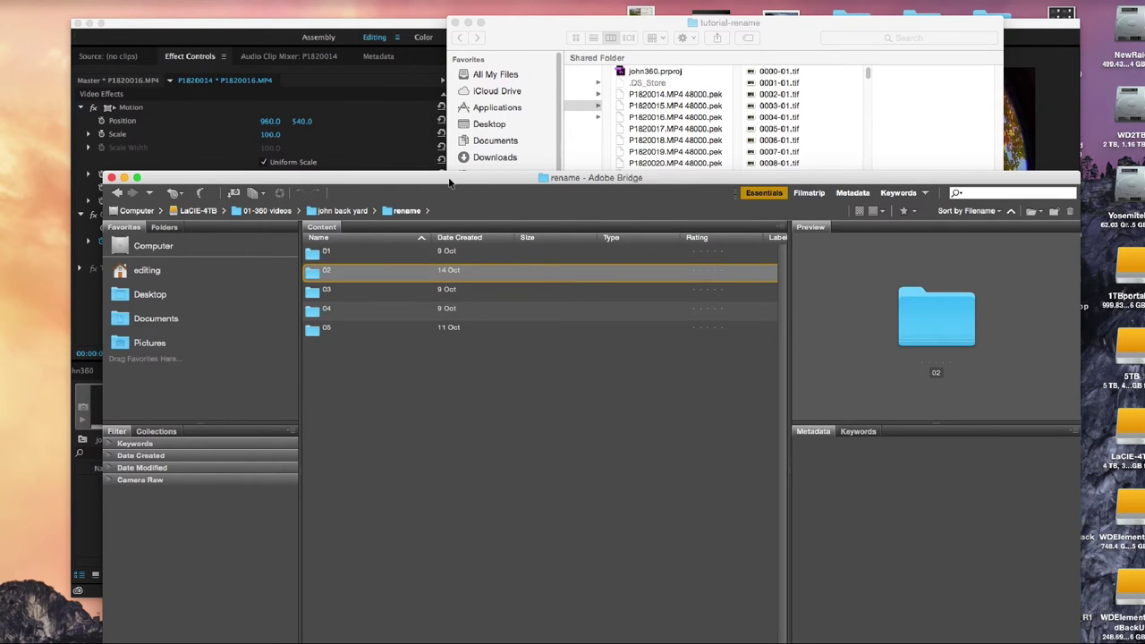
- Open folder 02, select all 2041 frames and open Batch Rename
left_click_drag(403, 177, 394, 113)
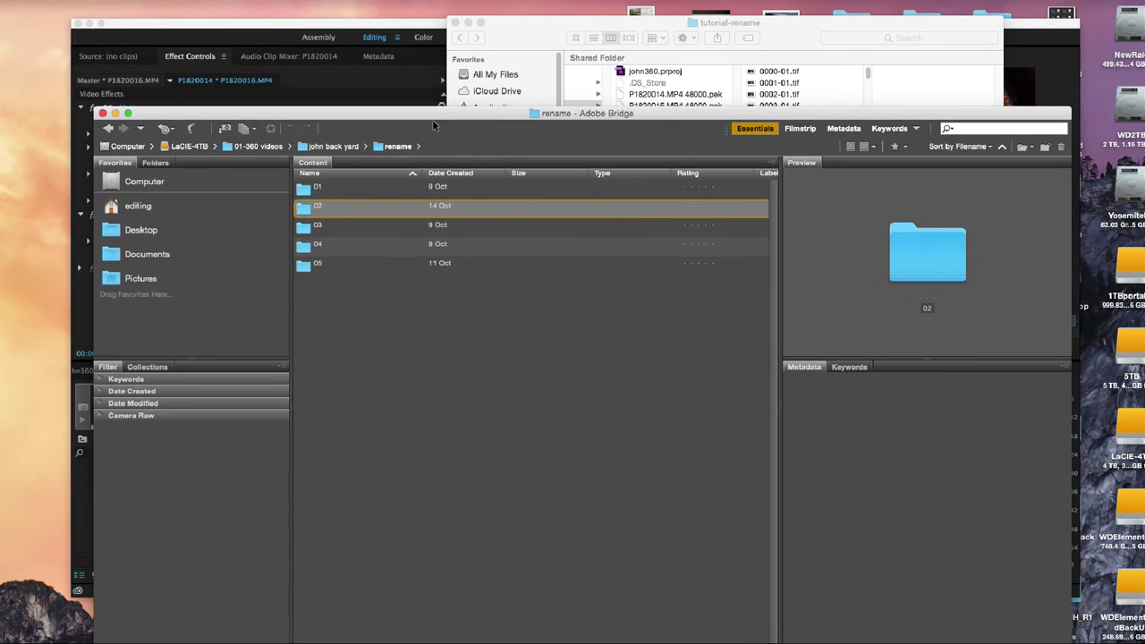
double_click(301, 209)
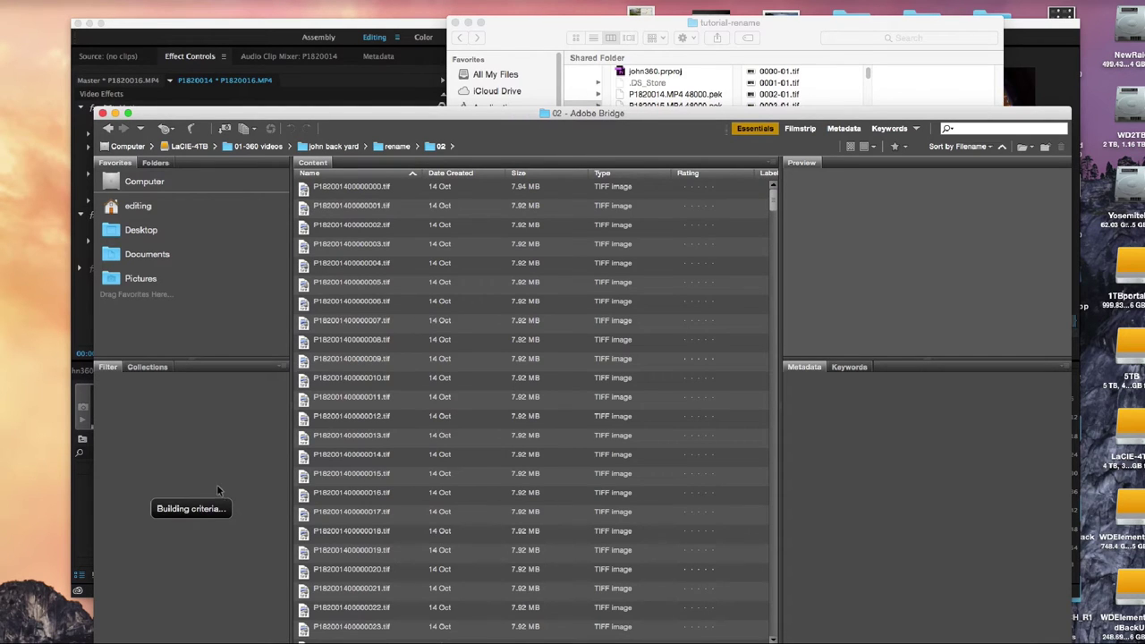
left_click(338, 188)
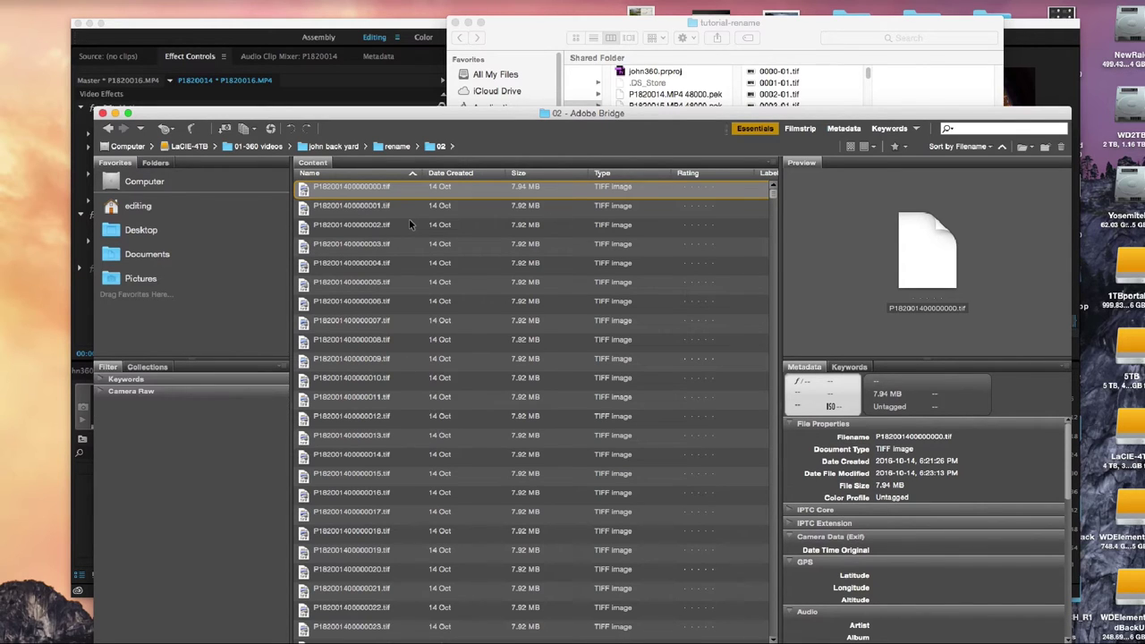
key("super+a")
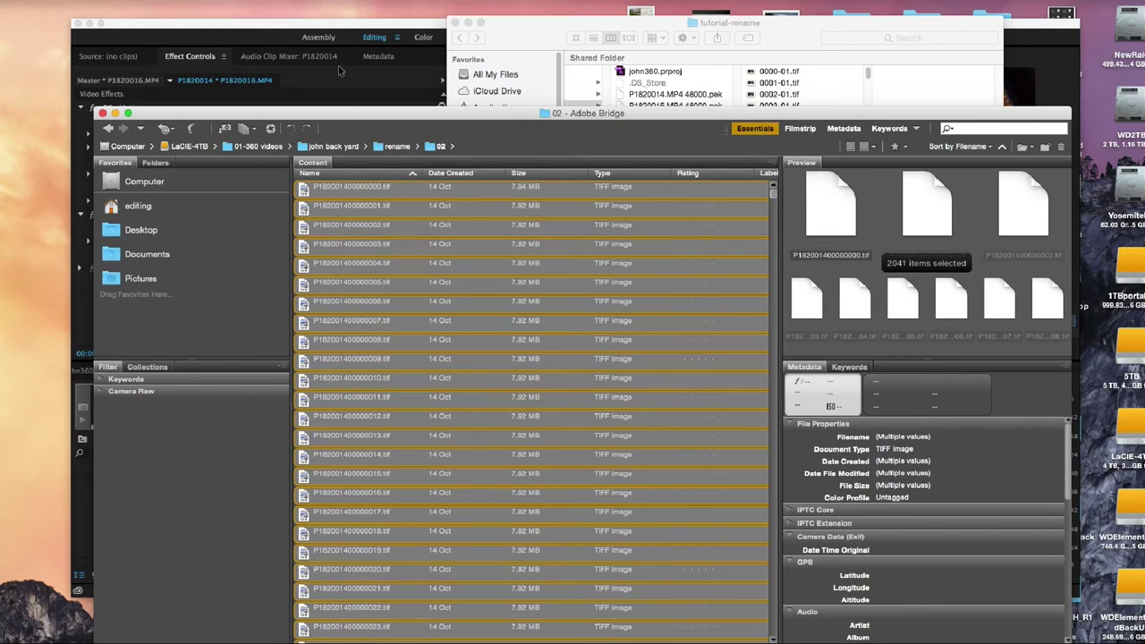
left_click(259, 1)
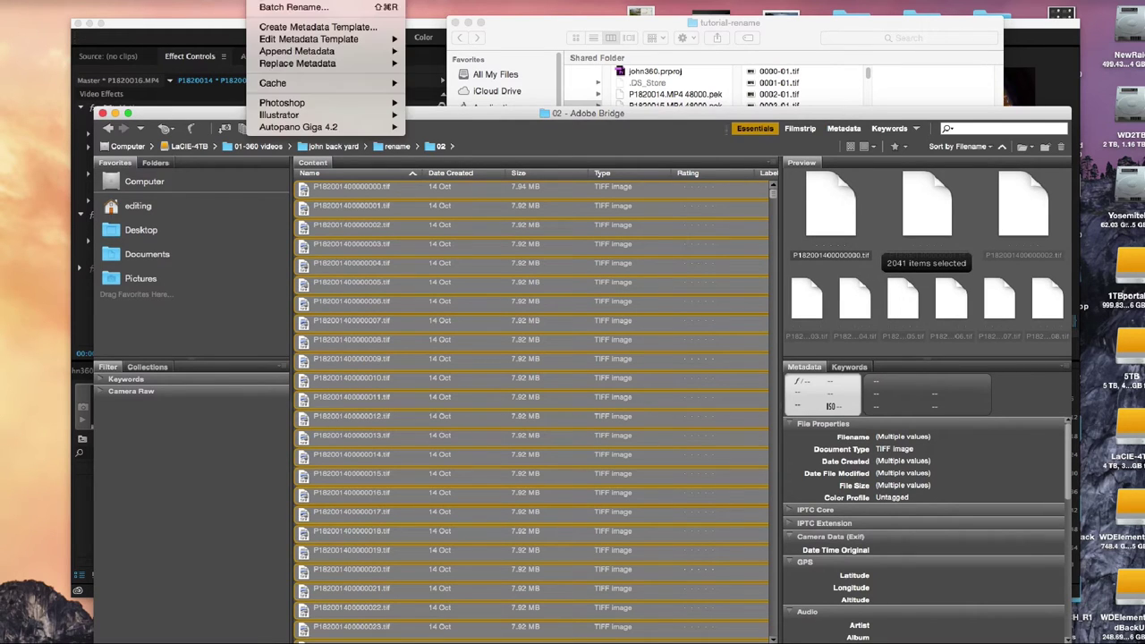
left_click(268, 10)
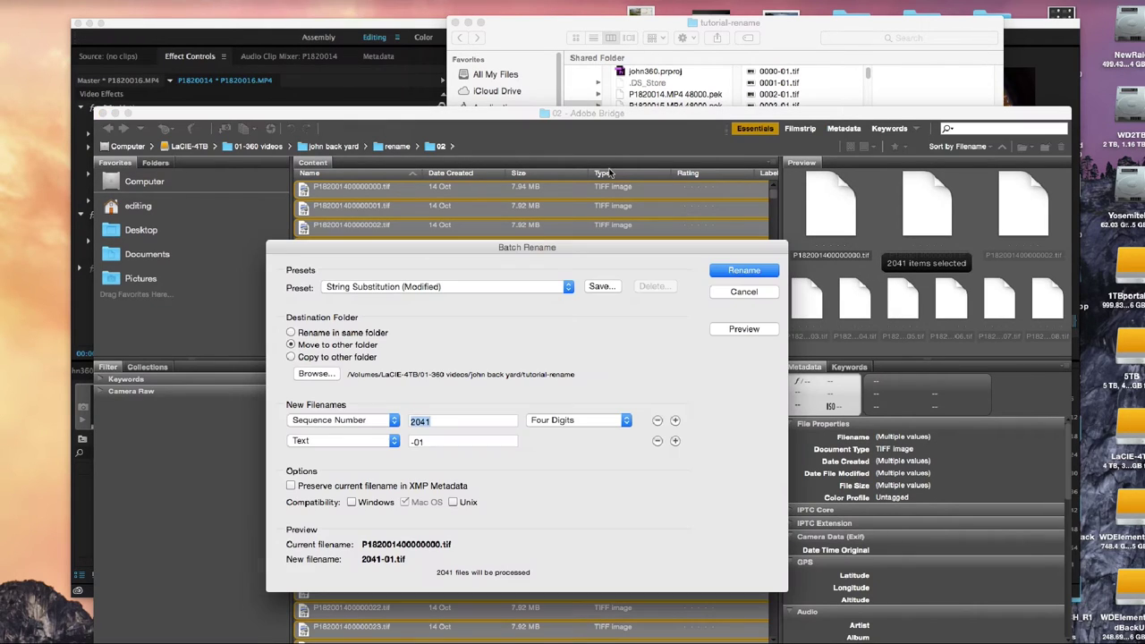
- Set the sequence start to 0000 and the suffix to -02, then rename
left_click(442, 420)
left_click_drag(442, 421, 394, 424)
type("0000")
left_click(417, 442)
key("BackSpace")
type("2")
left_click(414, 420)
type("000")
left_click(726, 273)
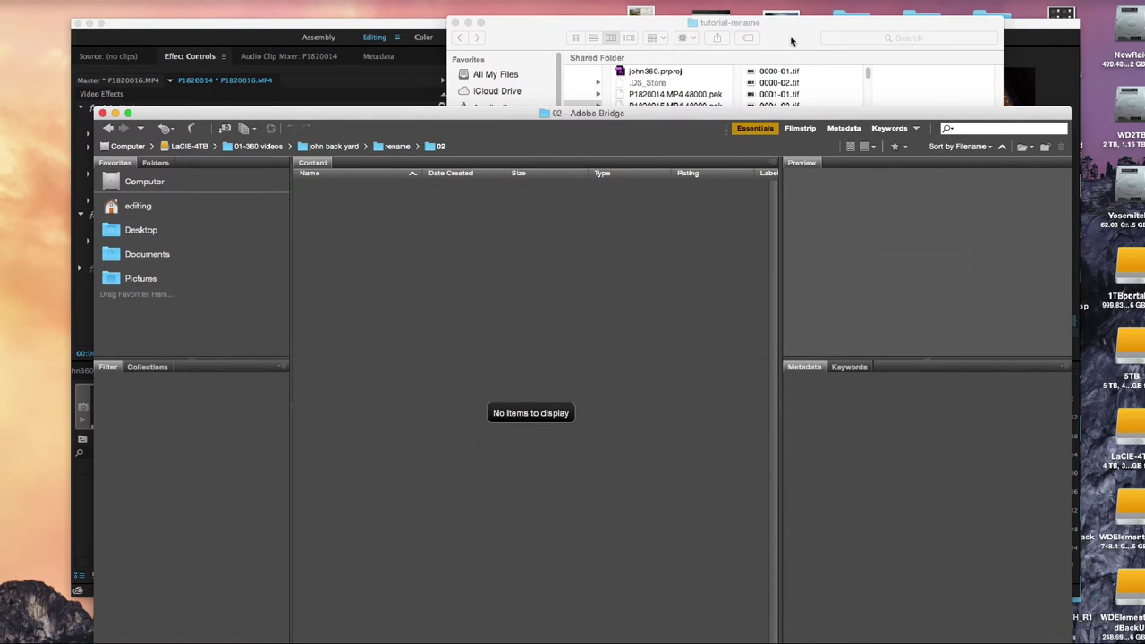
- Open folder 03 in Bridge and select all of its frames
left_click(791, 40)
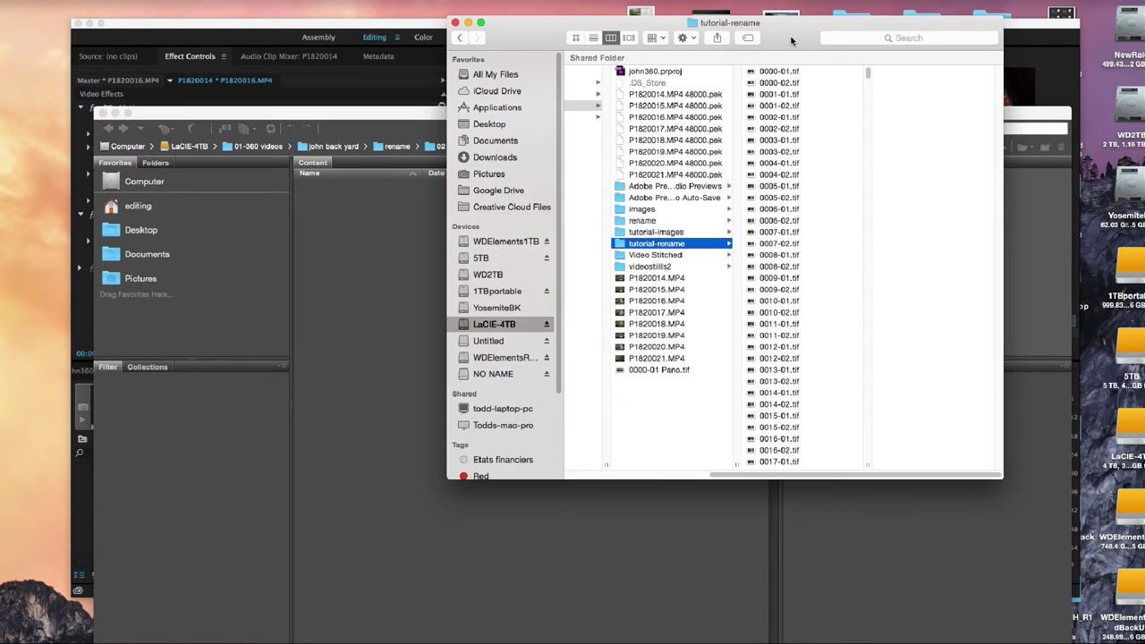
left_click(345, 116)
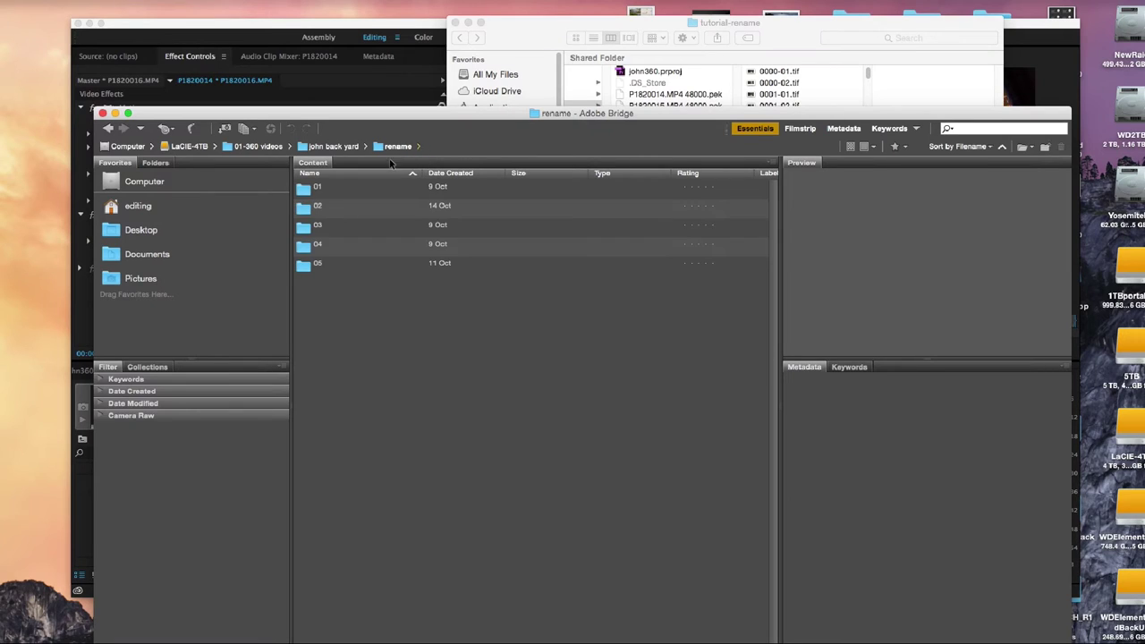
left_click(302, 230)
double_click(302, 230)
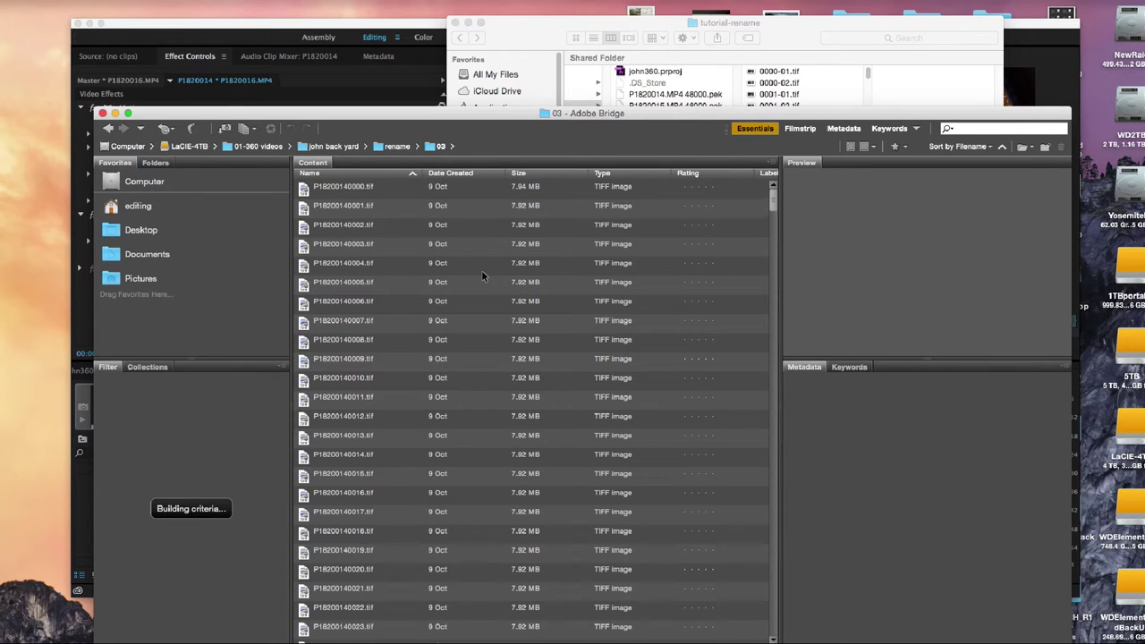
left_click(362, 191)
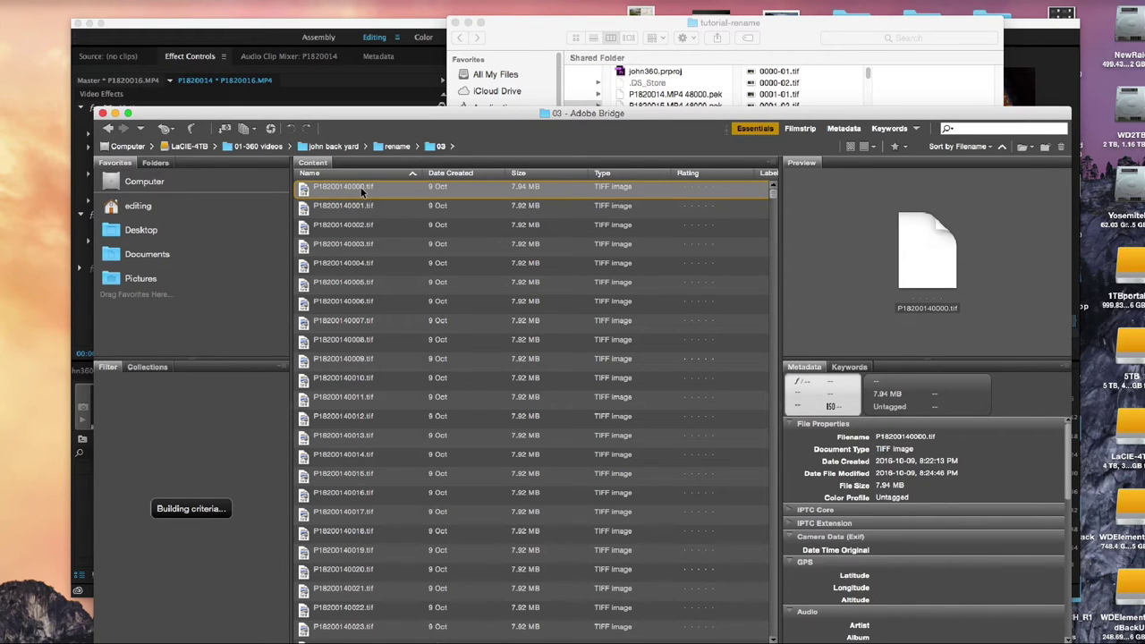
key("super+a")
- Batch rename folder 03's frames with sequence start 0 and text -03, moving them to tutorial-rename
left_click(295, 1)
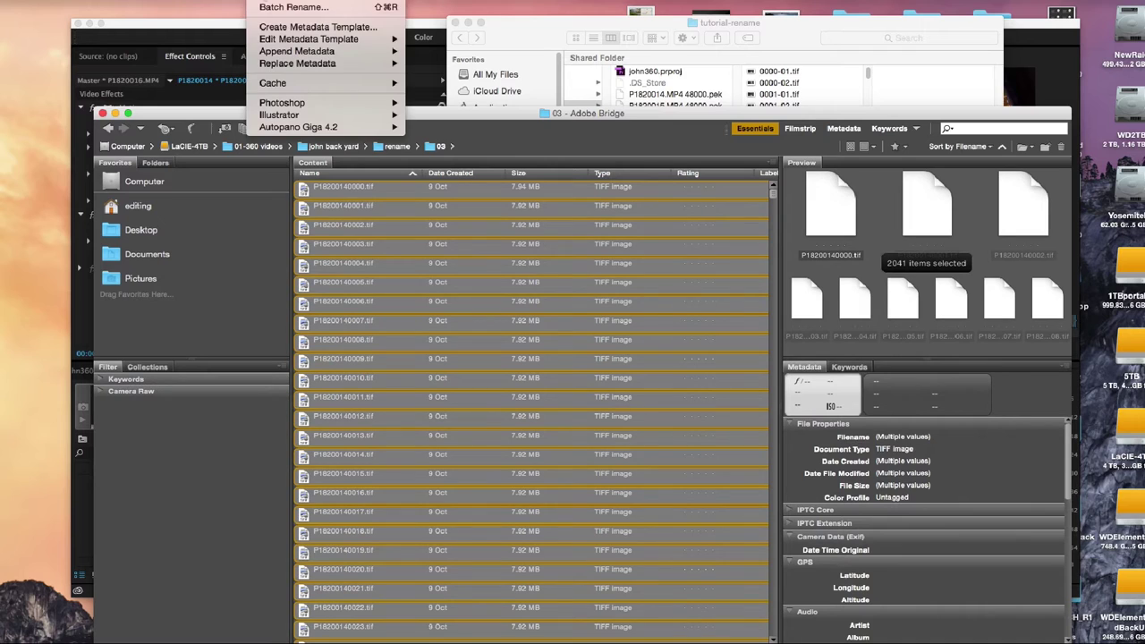
left_click(295, 7)
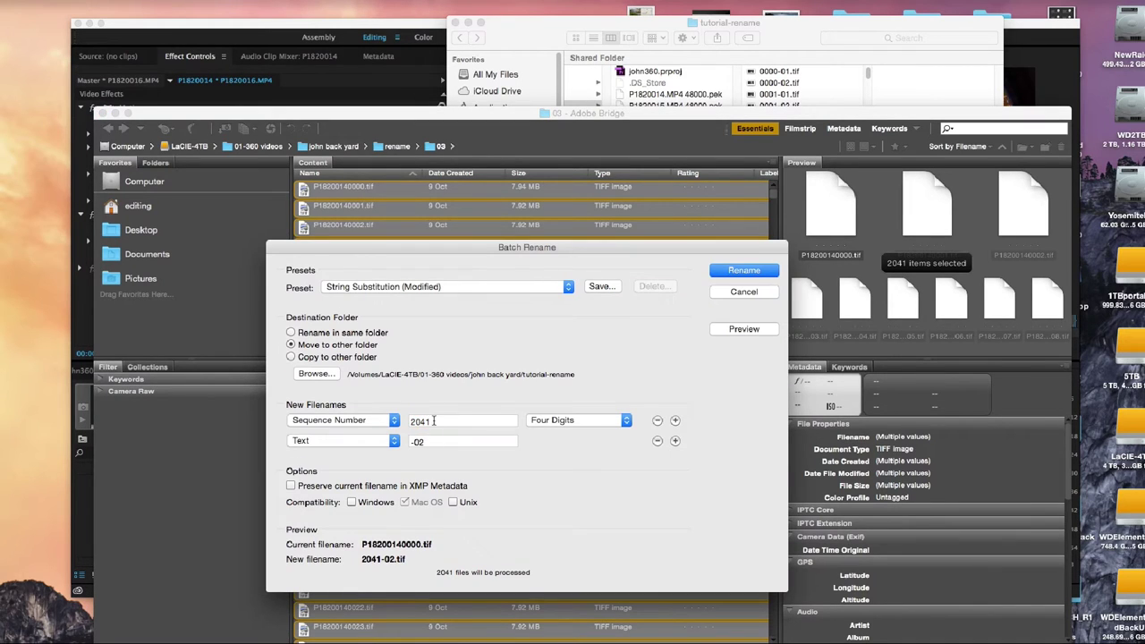
type("0")
left_click(426, 441)
key("BackSpace")
type("3")
left_click(739, 274)
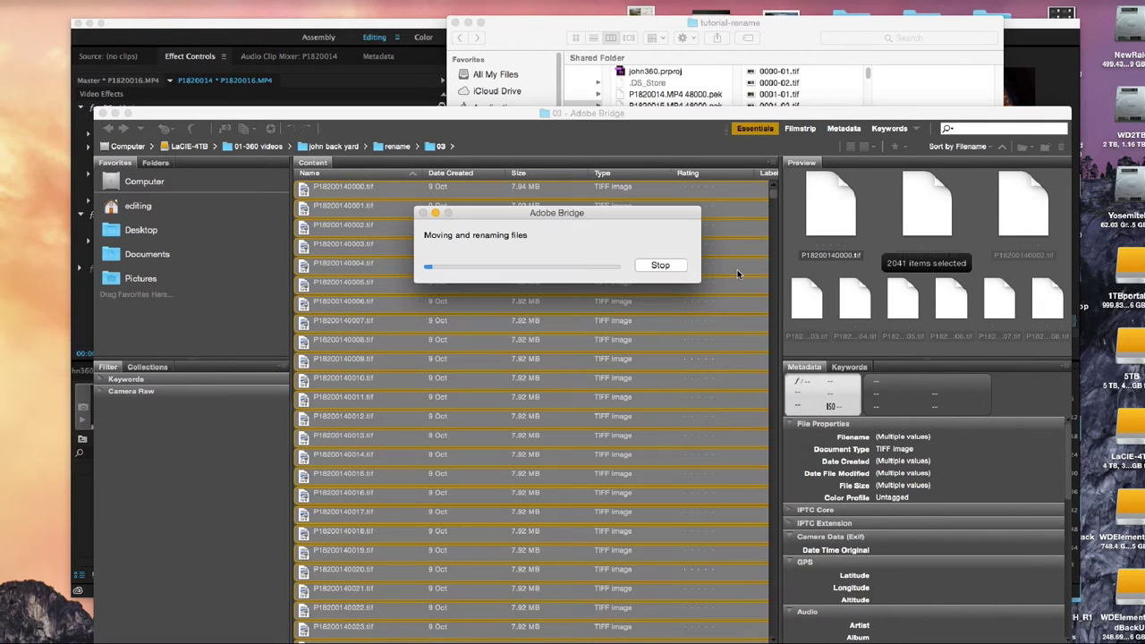
left_click(792, 40)
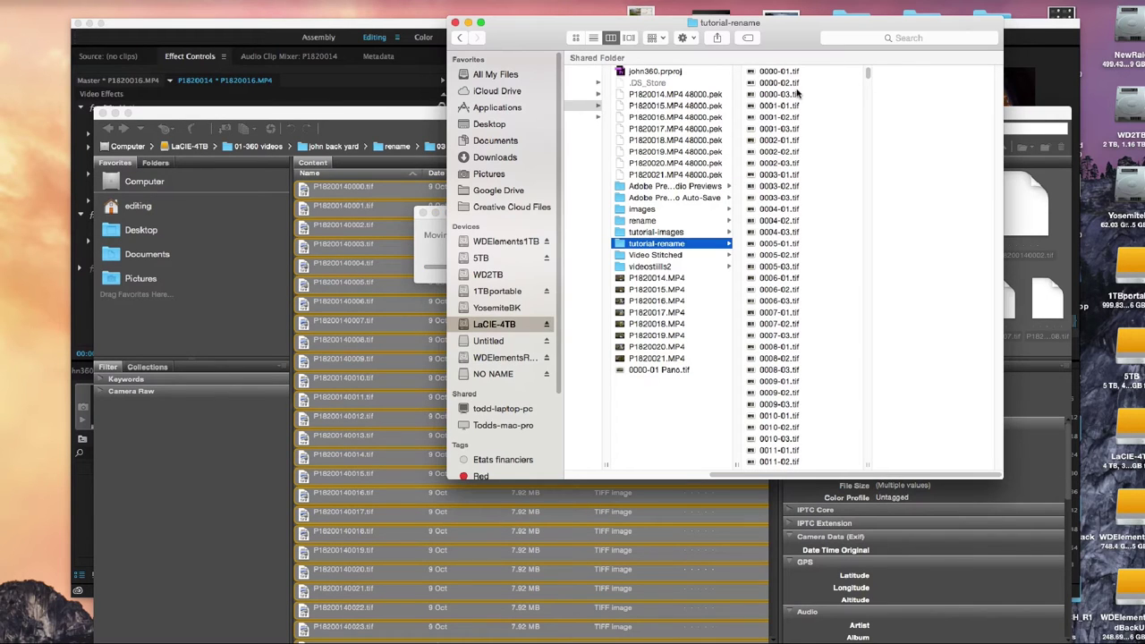
- Inspect the renamed .tif files in tutorial-rename and browse the batch and john back yard folders
left_click(641, 222)
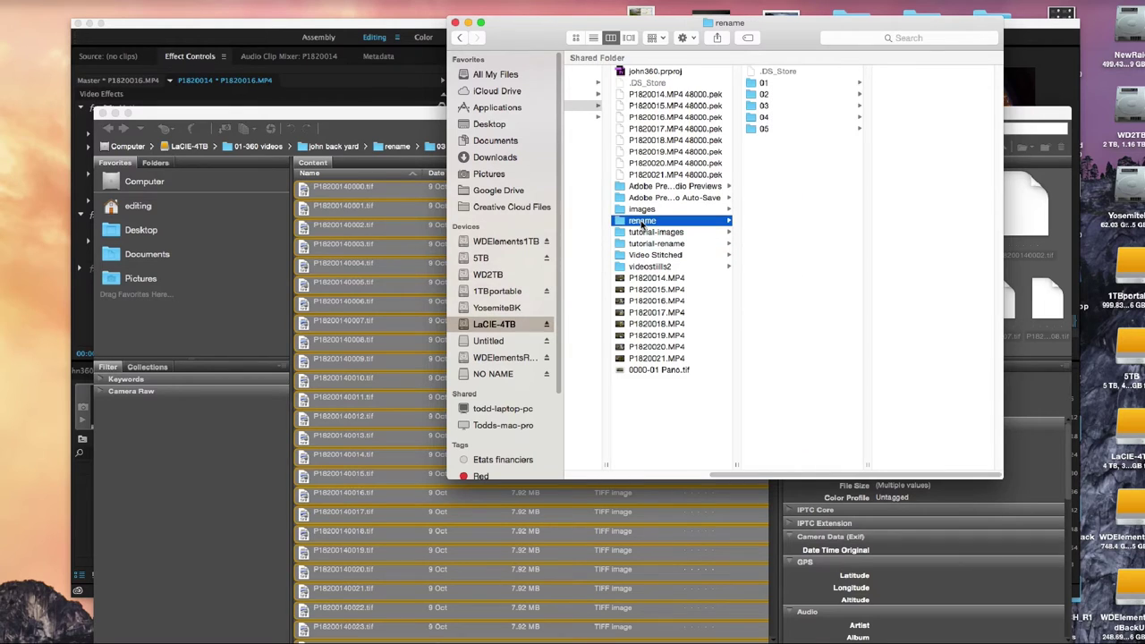
left_click(641, 245)
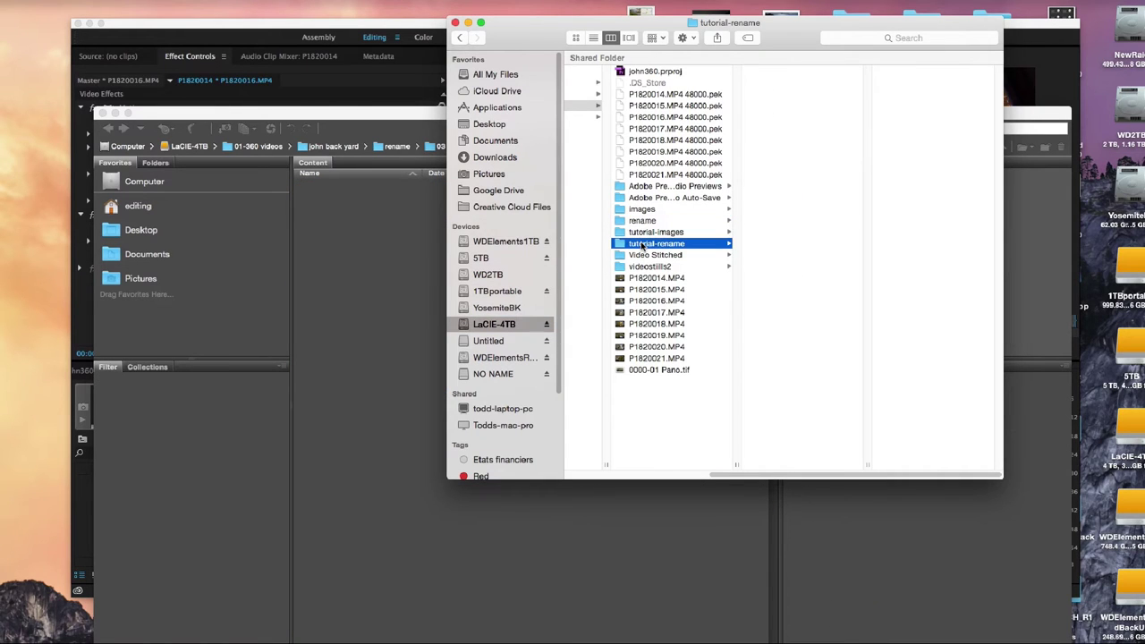
left_click_drag(737, 477, 683, 474)
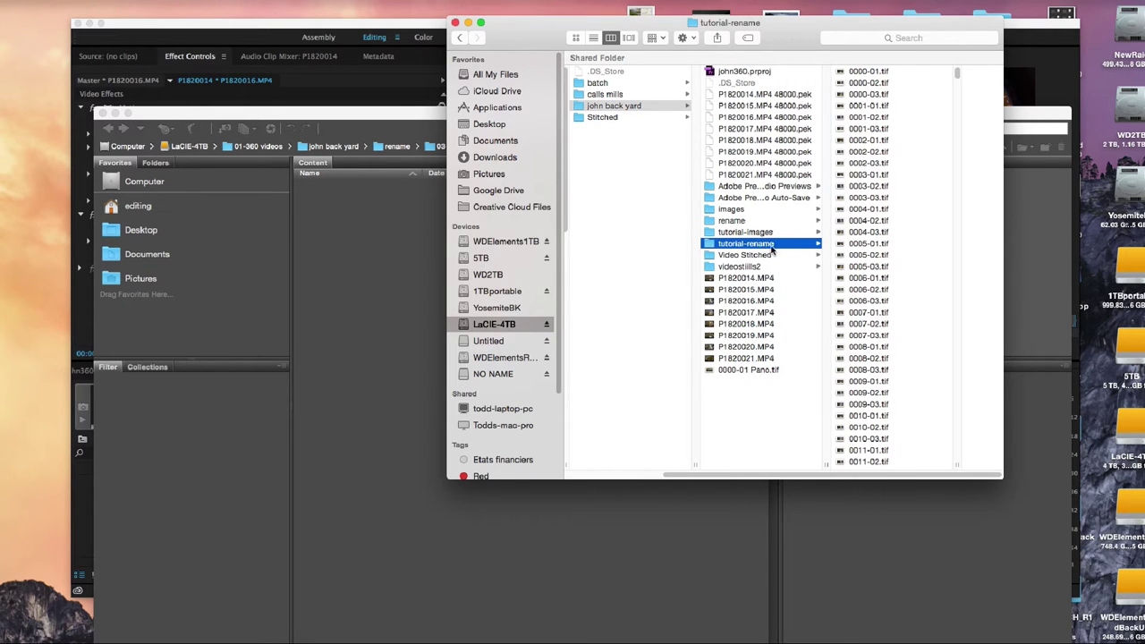
left_click(770, 251)
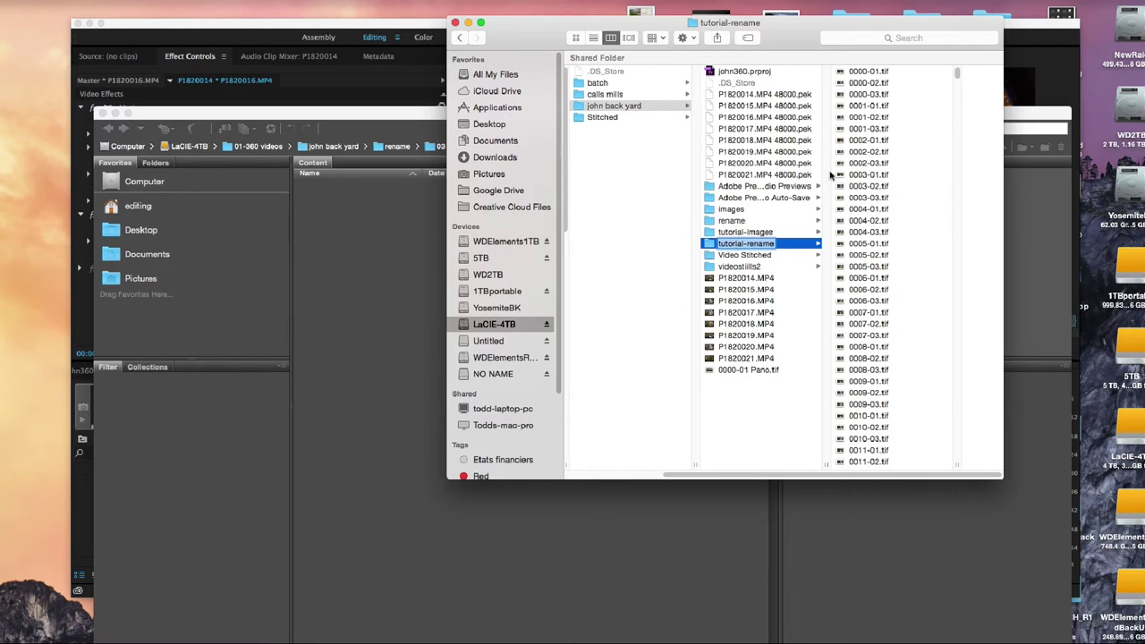
left_click(632, 85)
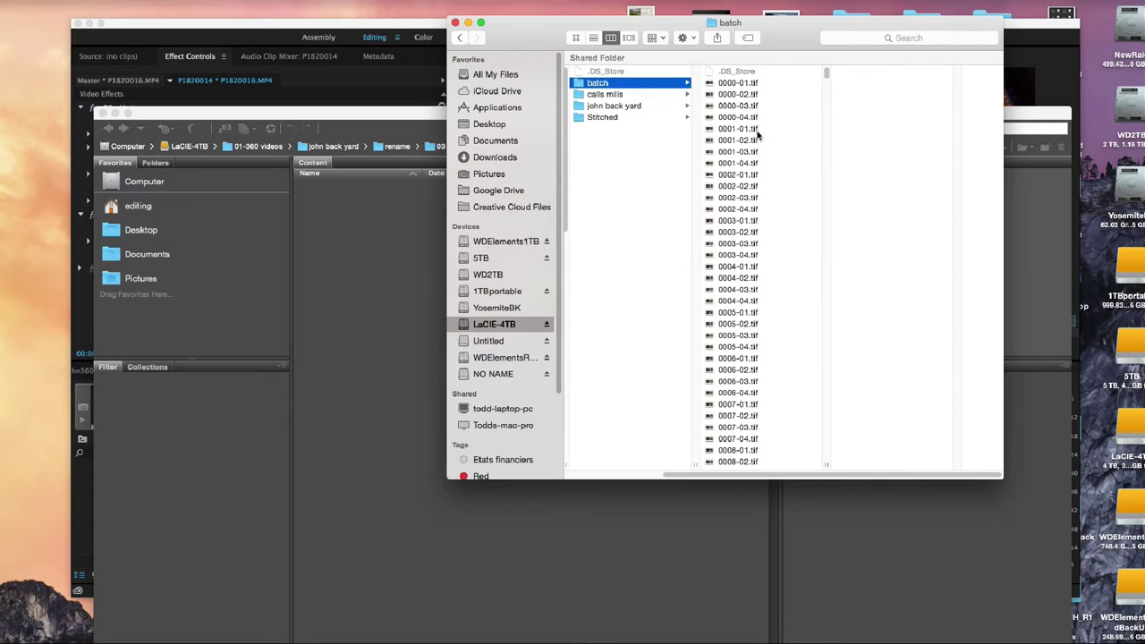
left_click(598, 106)
- Return Finder to tutorial-rename, then bring Bridge back to the rename folder
left_click(752, 244)
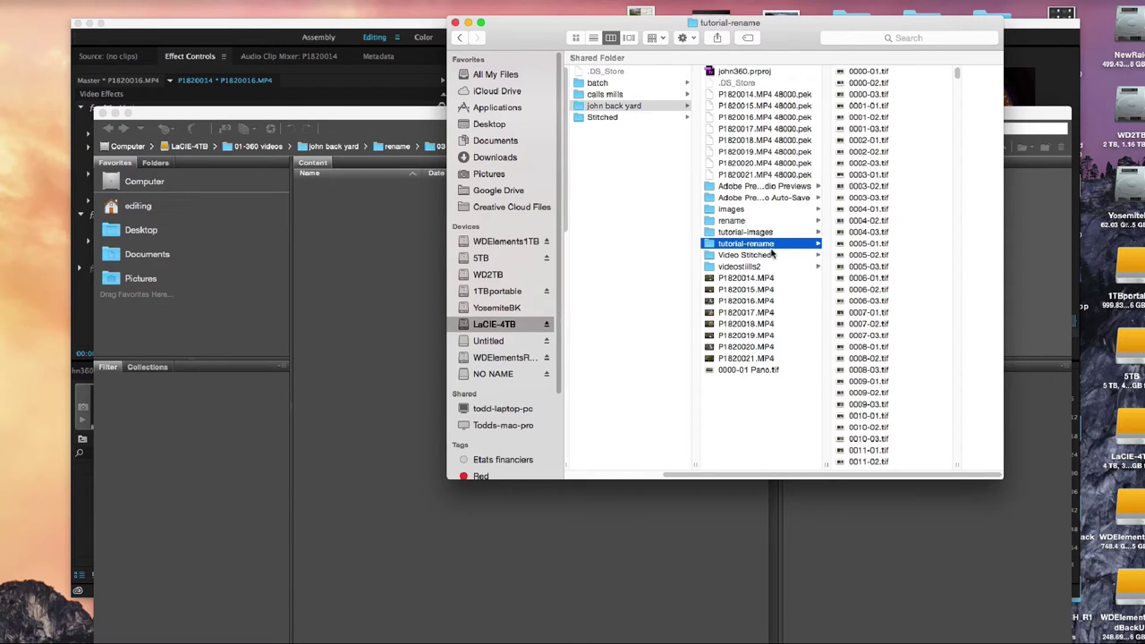
left_click(761, 246)
left_click(436, 236)
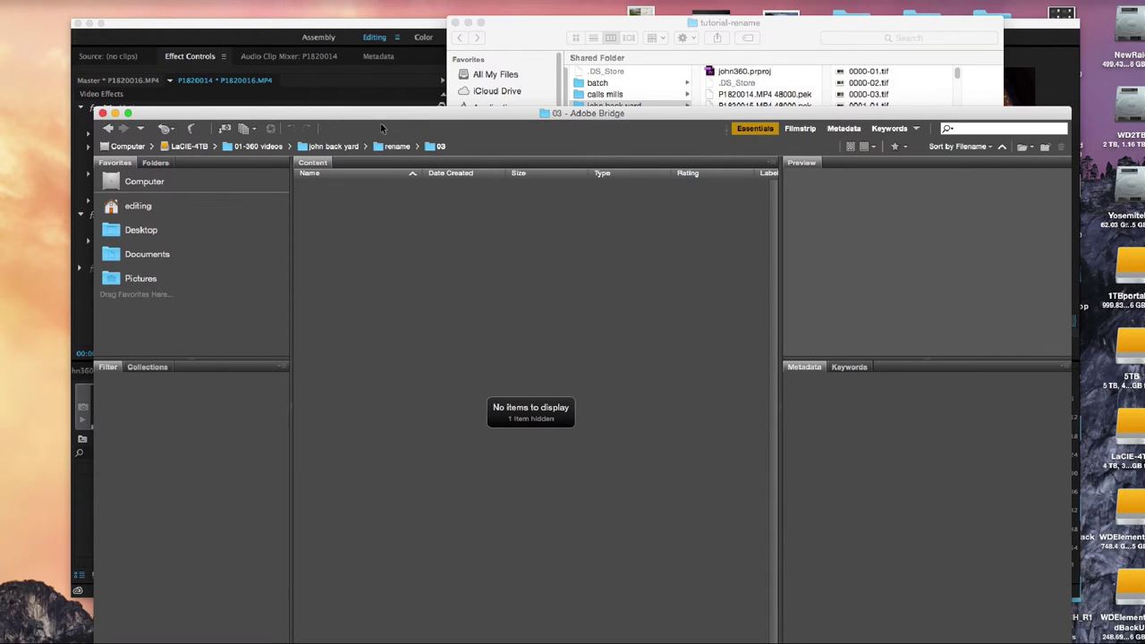
left_click(390, 148)
- Open folder 04 in Bridge and select all its TIFF files
left_click(325, 254)
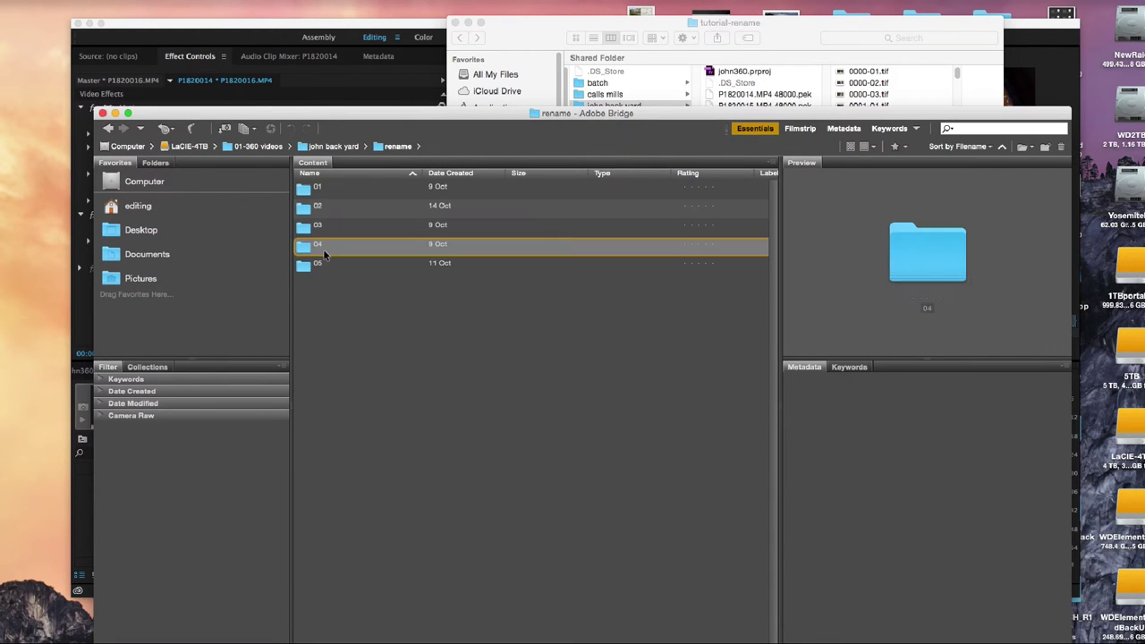
double_click(324, 251)
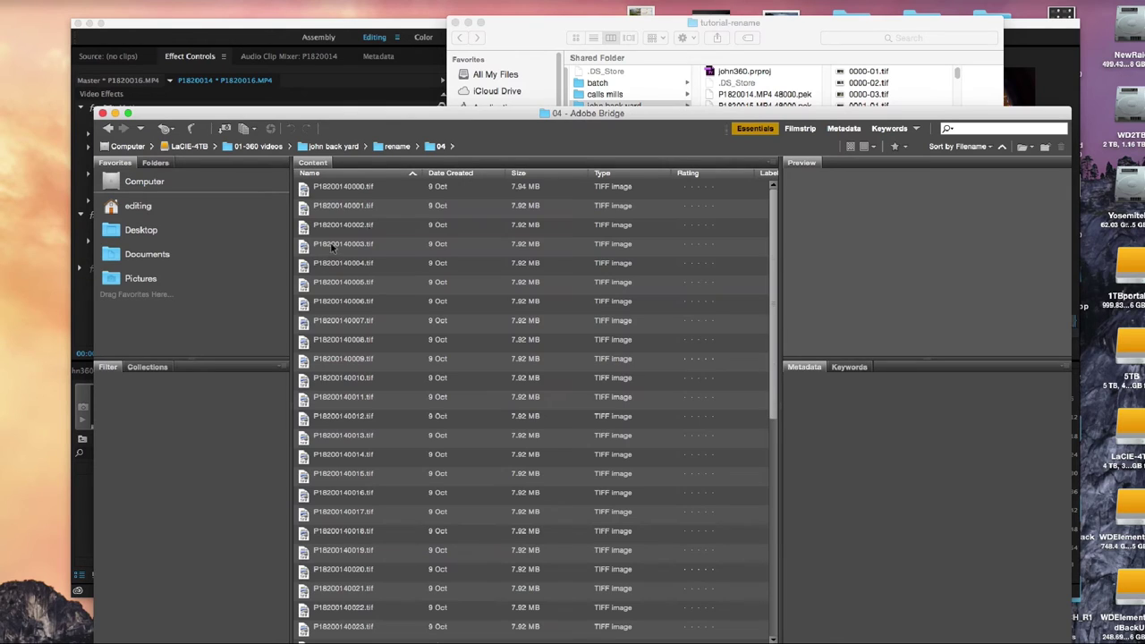
left_click(357, 187)
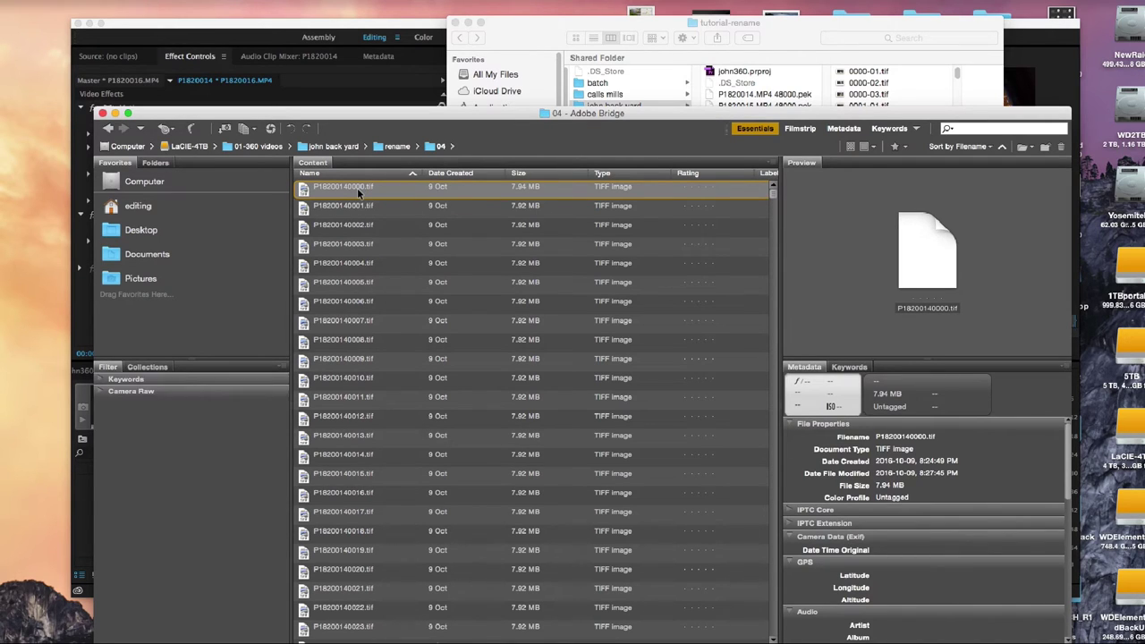
key("super+a")
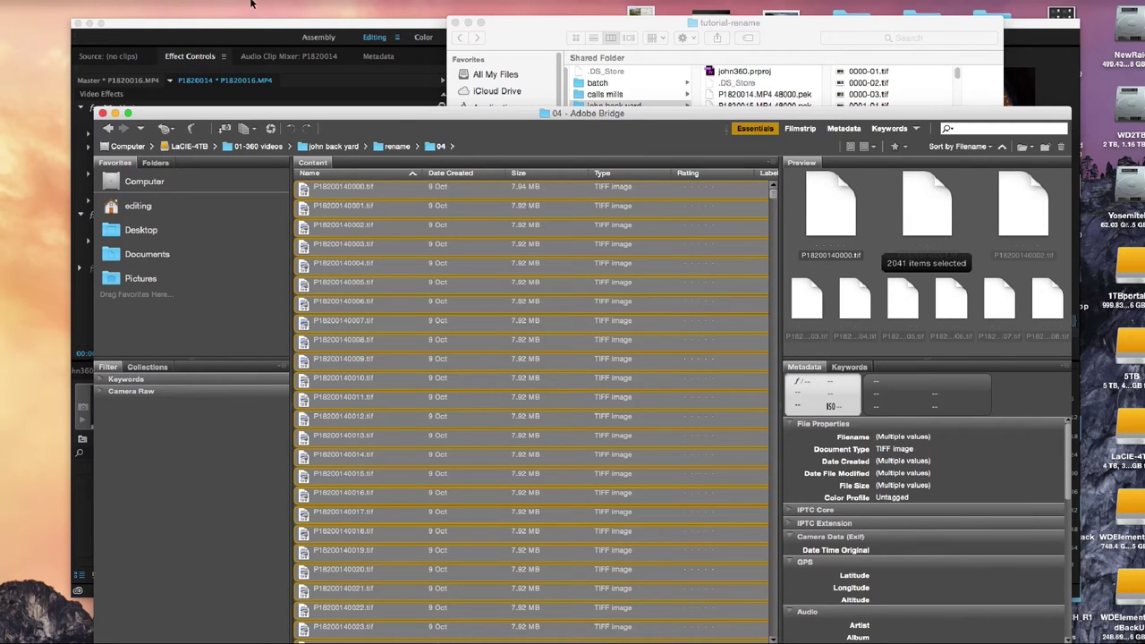
- Batch rename folder 04's 2041 files with text -04 and sequence start 0, moving them to tutorial-rename
left_click(255, 1)
left_click(293, 7)
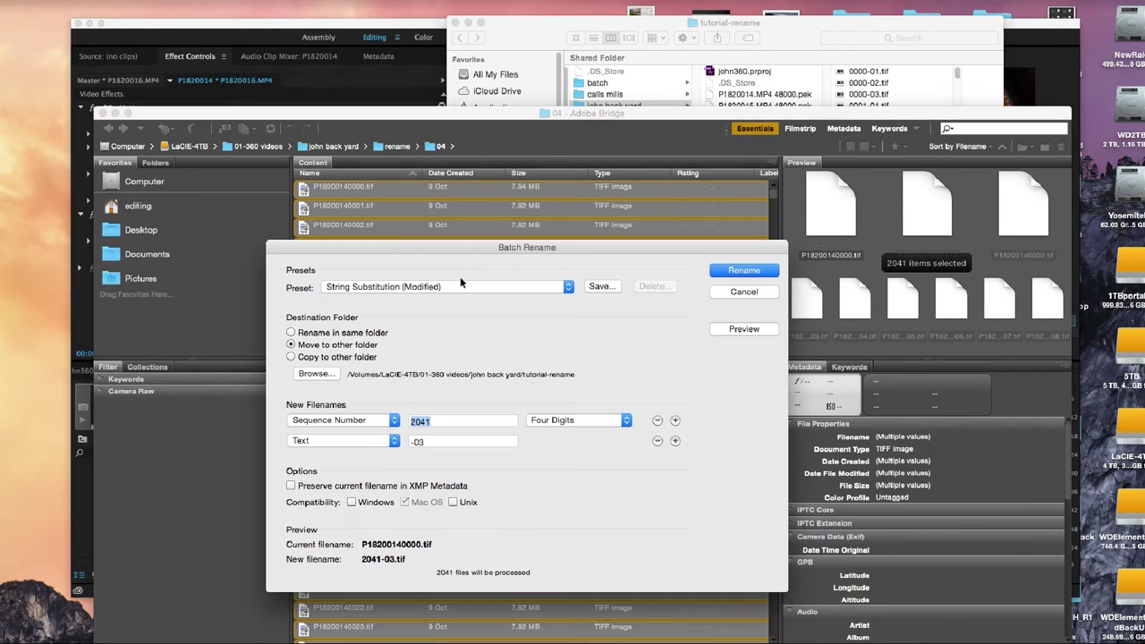
left_click(419, 442)
key("BackSpace")
type("4")
left_click(441, 420)
left_click_drag(441, 421, 398, 426)
type("0")
left_click(744, 271)
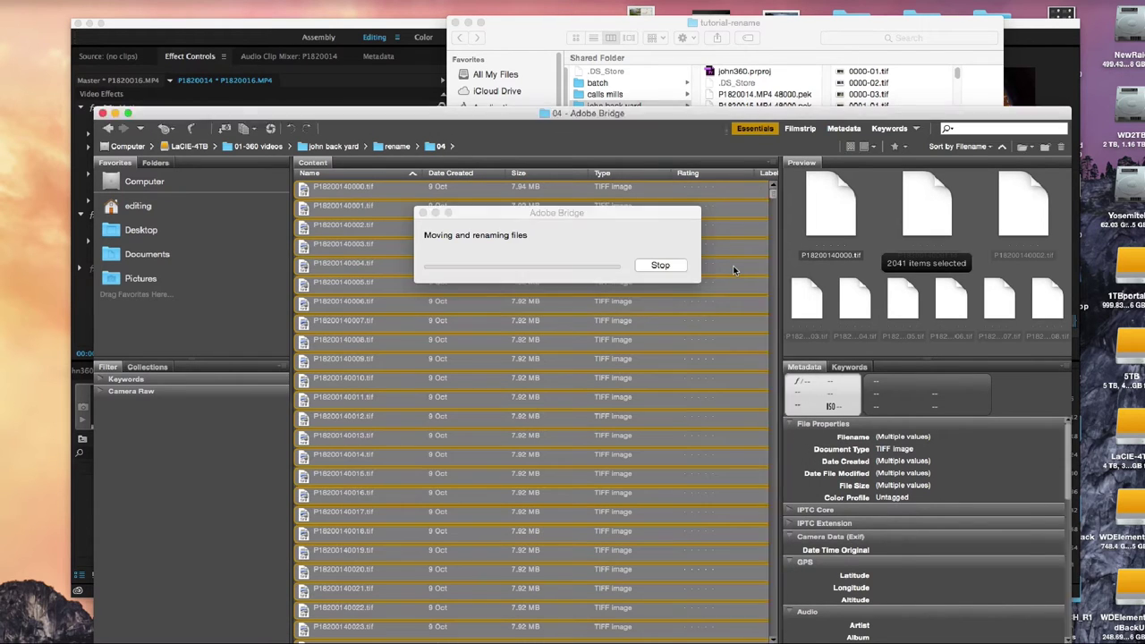
left_click(798, 39)
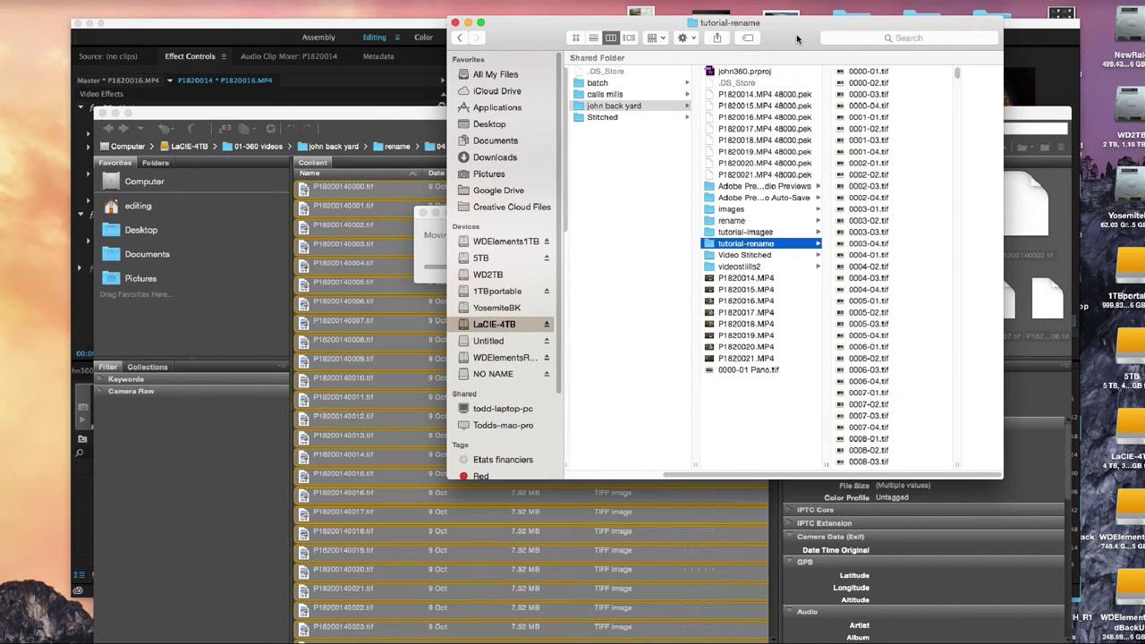
- Confirm folder 04 is empty and tutorial-rename holds the -04 files, then switch to PTGui Pro
left_click(426, 257)
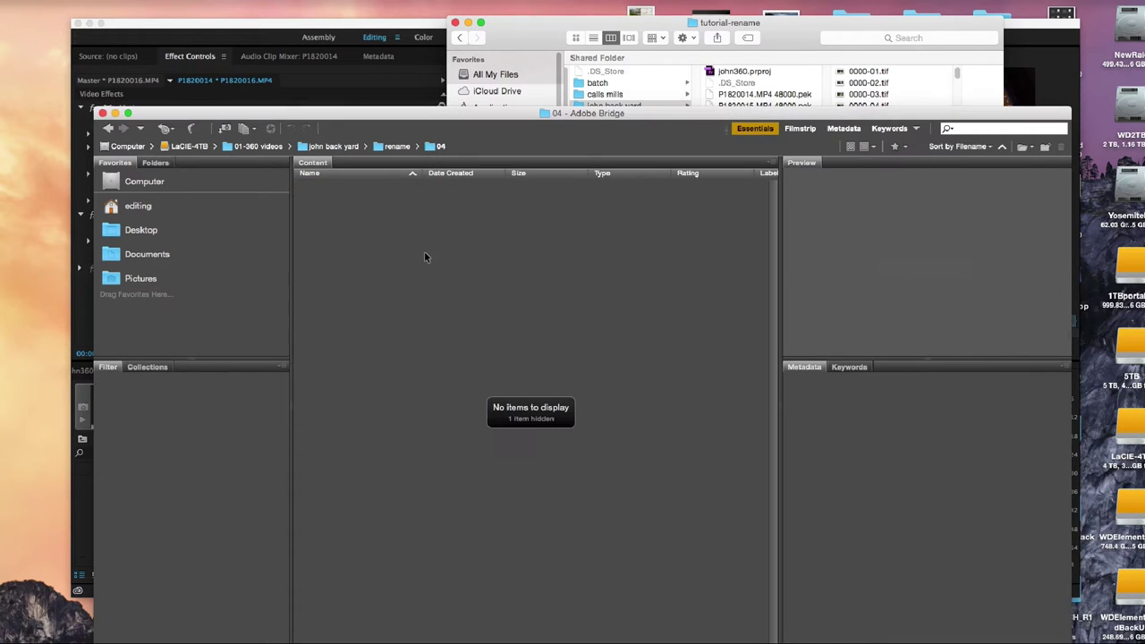
left_click(774, 36)
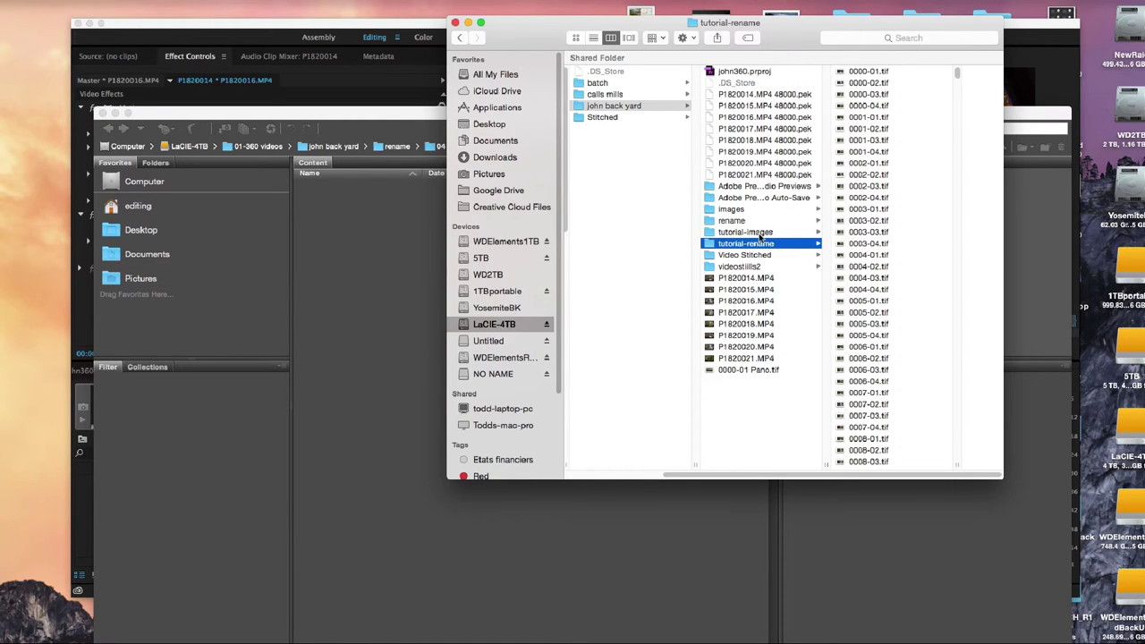
left_click(760, 234)
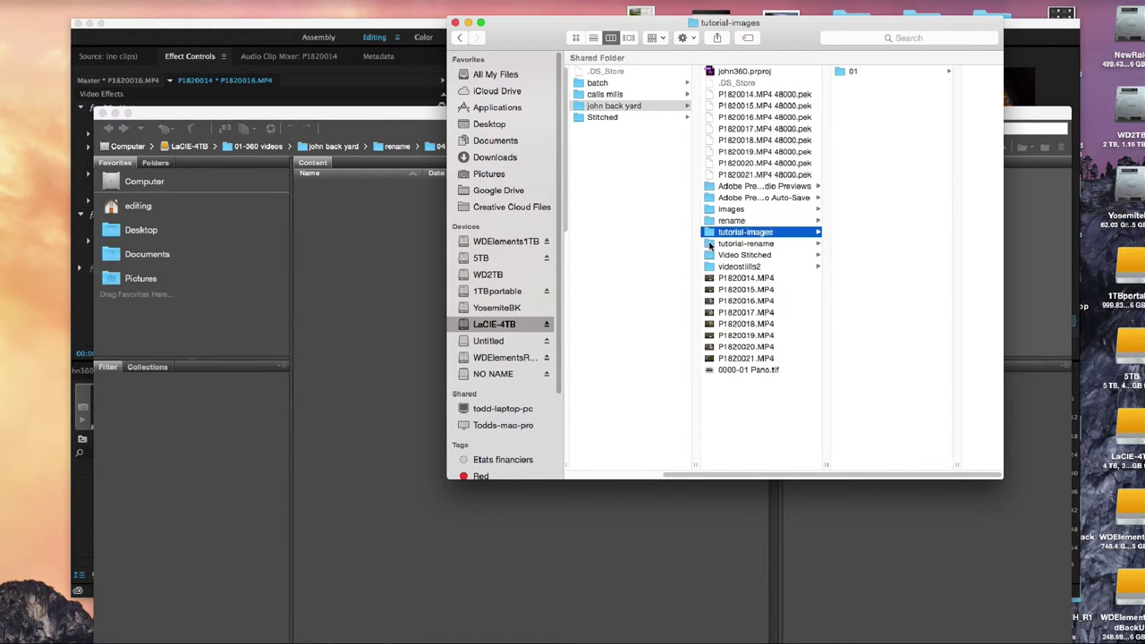
left_click(710, 244)
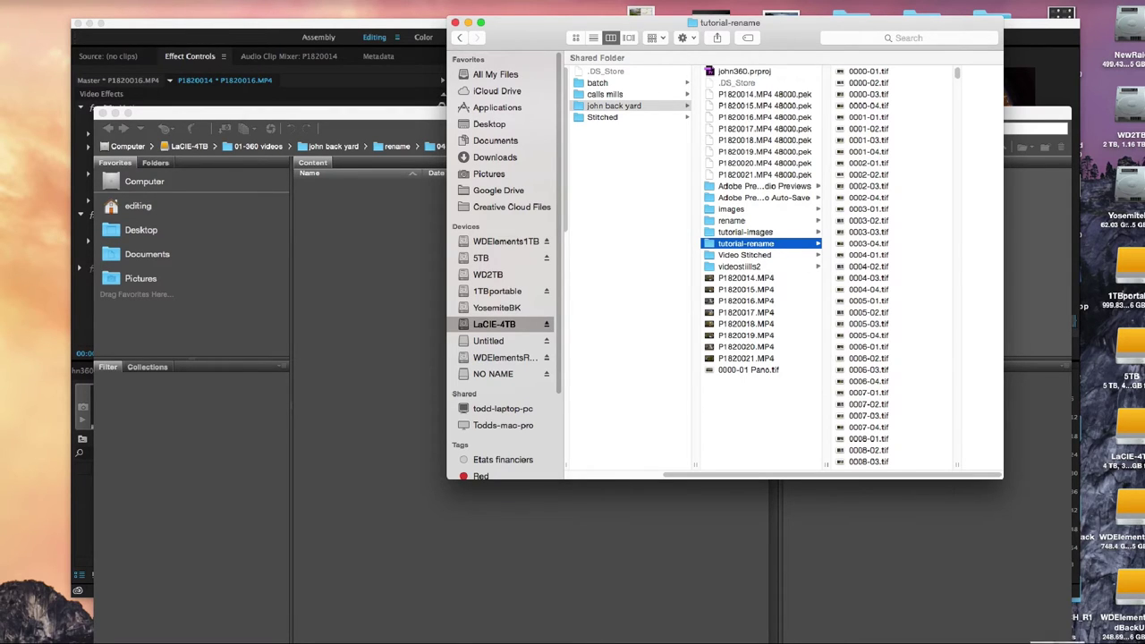
key("super+Tab")
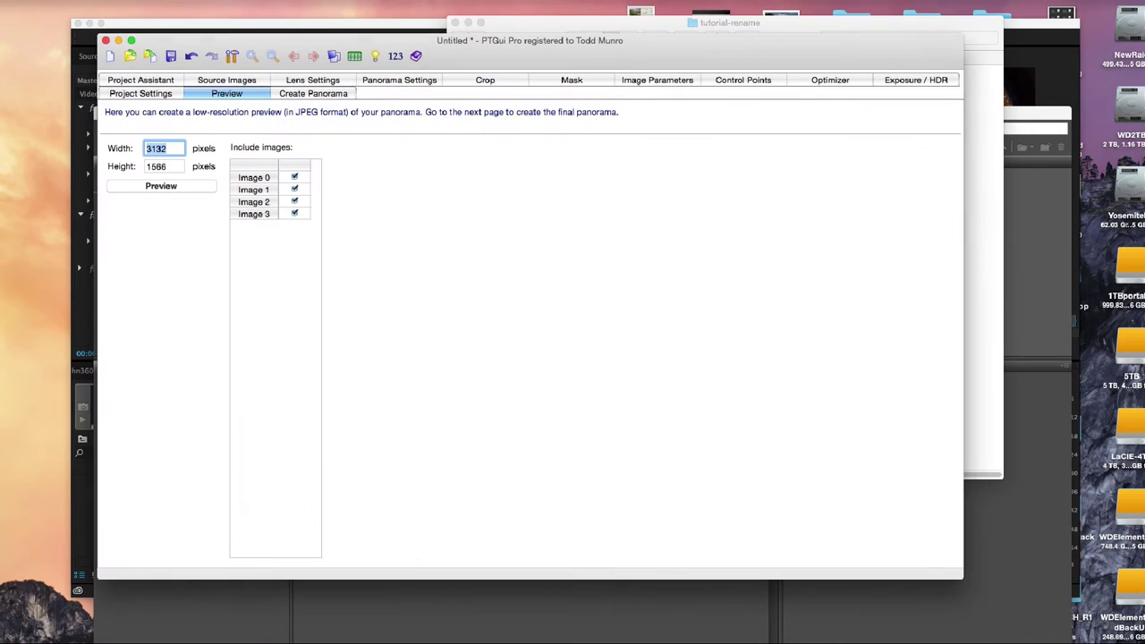
- In Batch Builder, detect four-image panoramas from the tutorial-rename source images
left_click(280, 2)
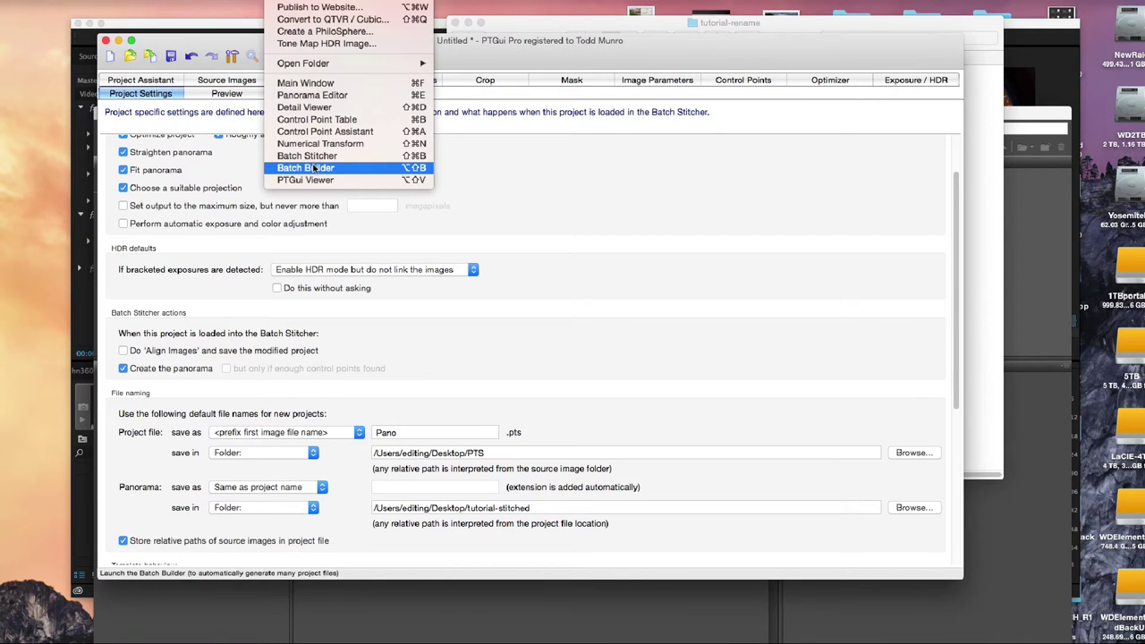
left_click(313, 164)
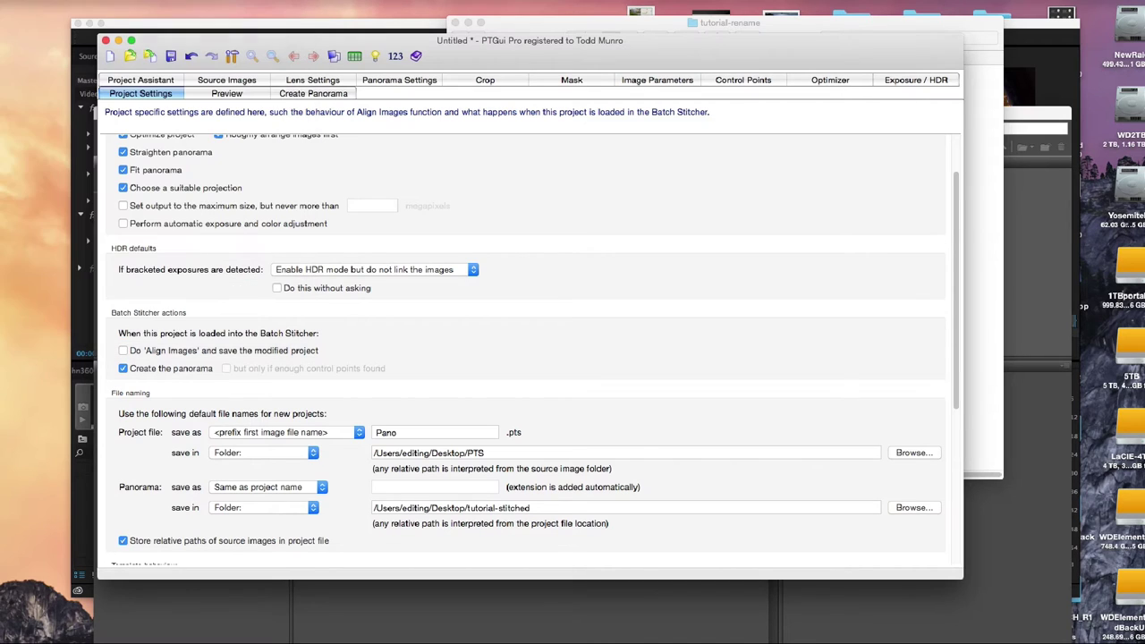
left_click(283, 2)
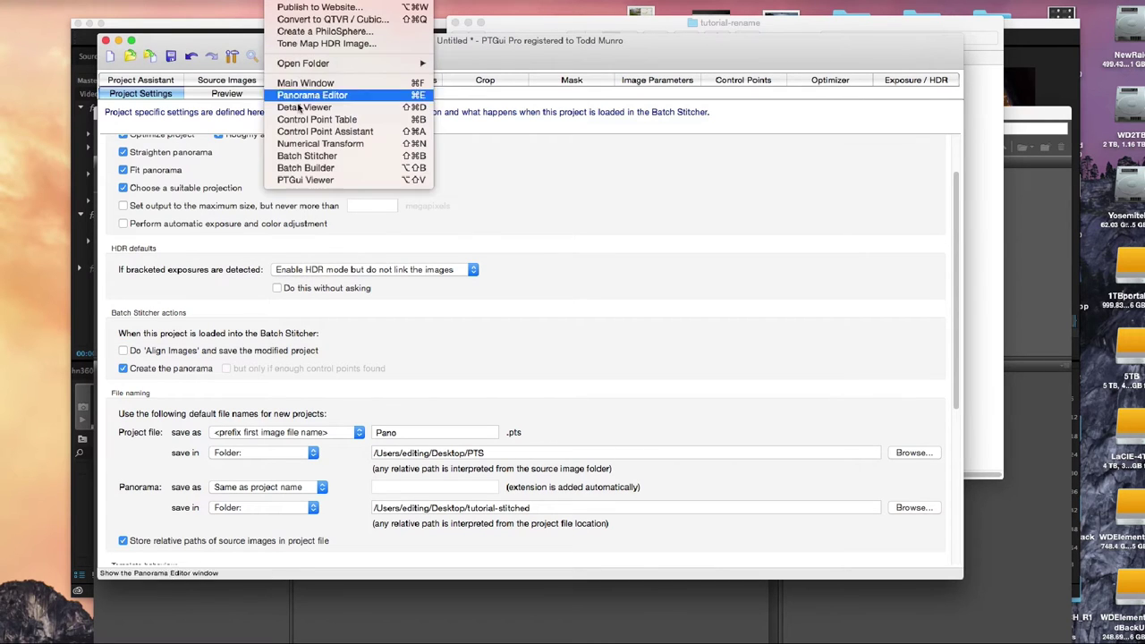
left_click(307, 169)
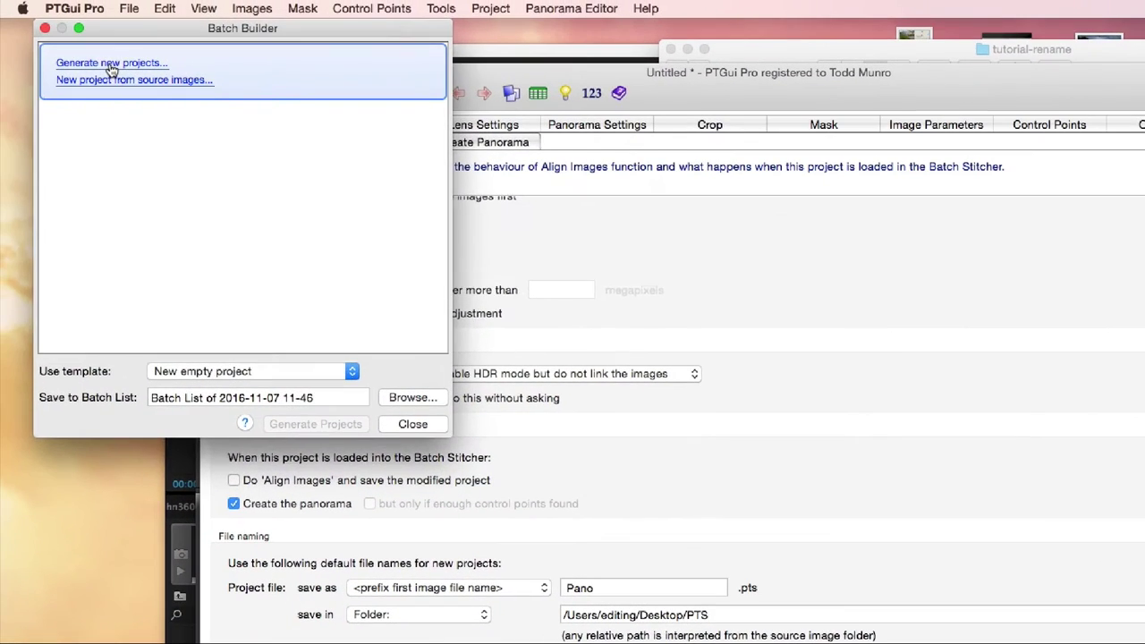
left_click(54, 45)
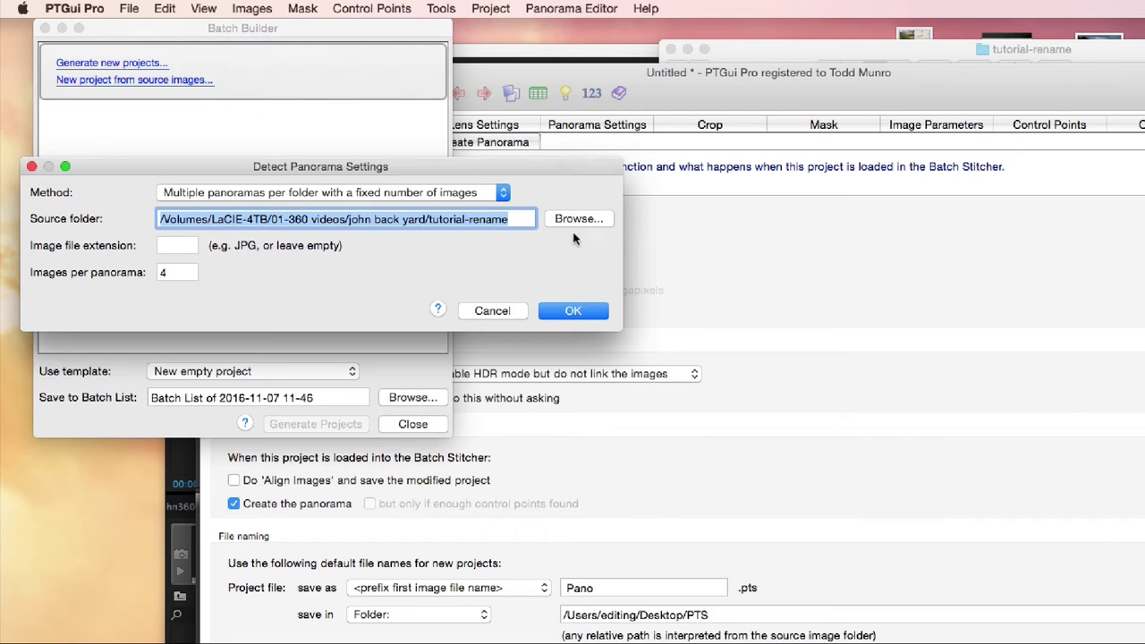
left_click(574, 311)
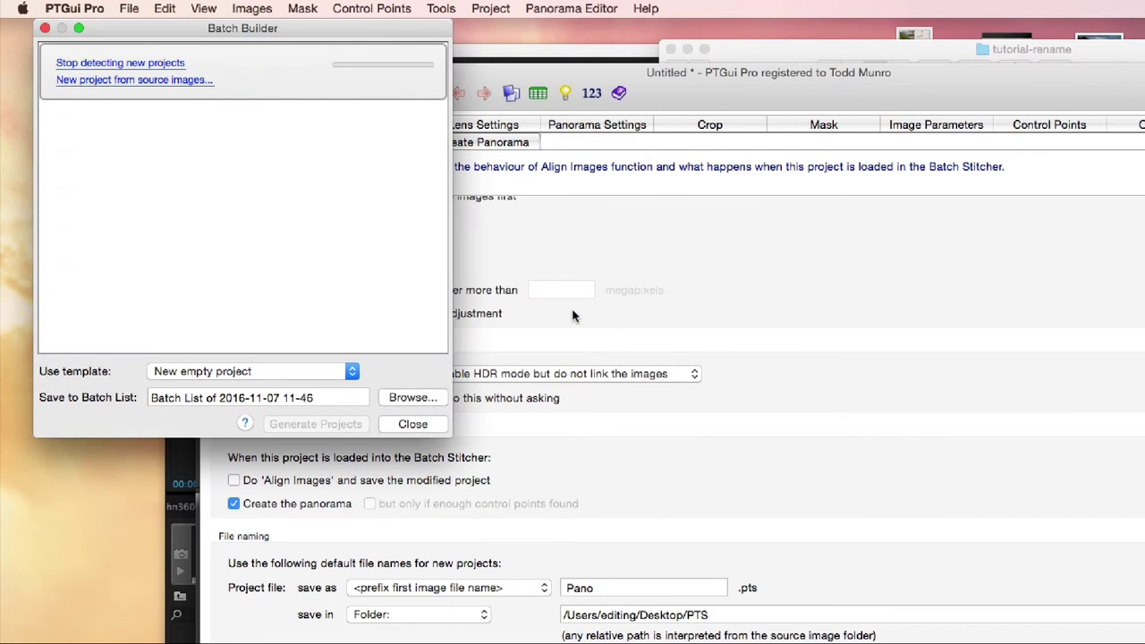
- Apply the backyar360 template and generate the panorama projects
left_click(353, 373)
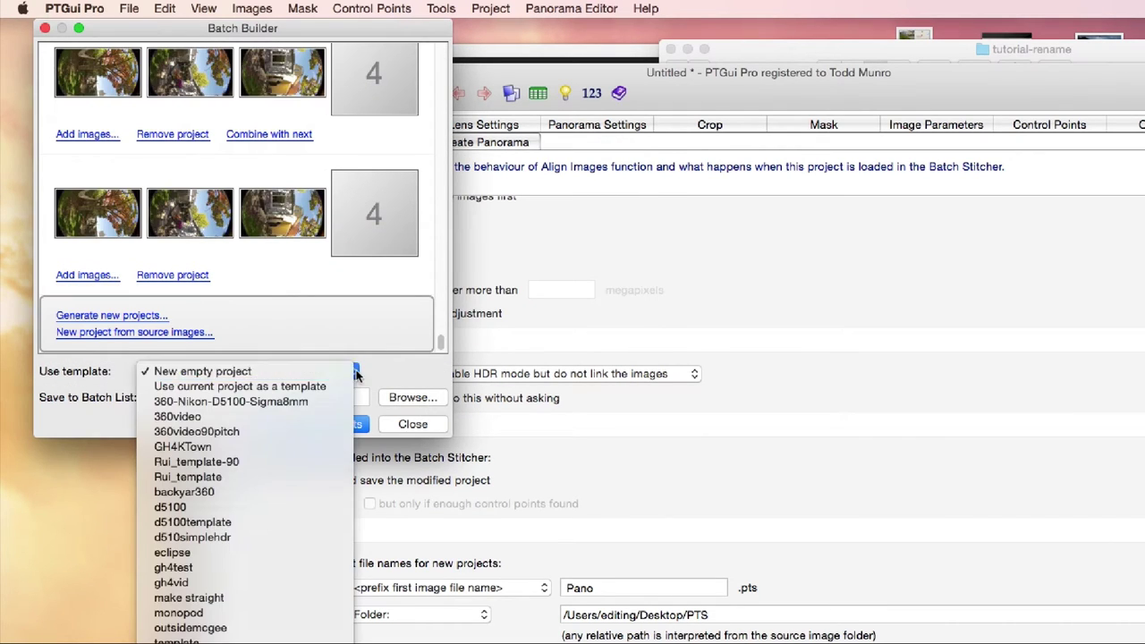
scroll(287, 451, "down", 2)
left_click(286, 470)
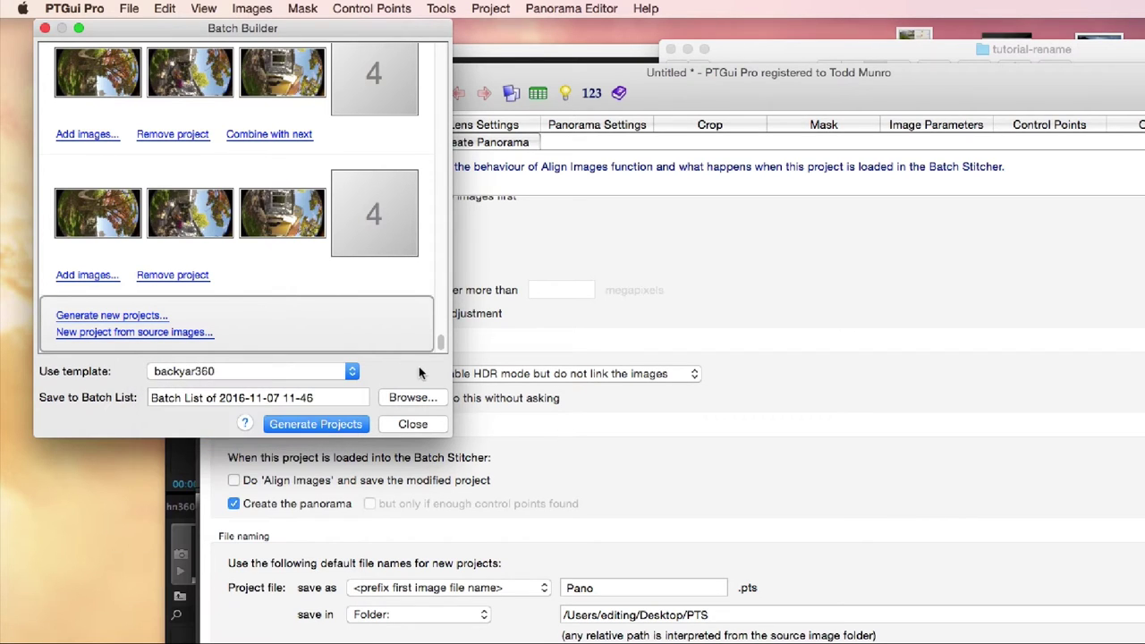
left_click(317, 425)
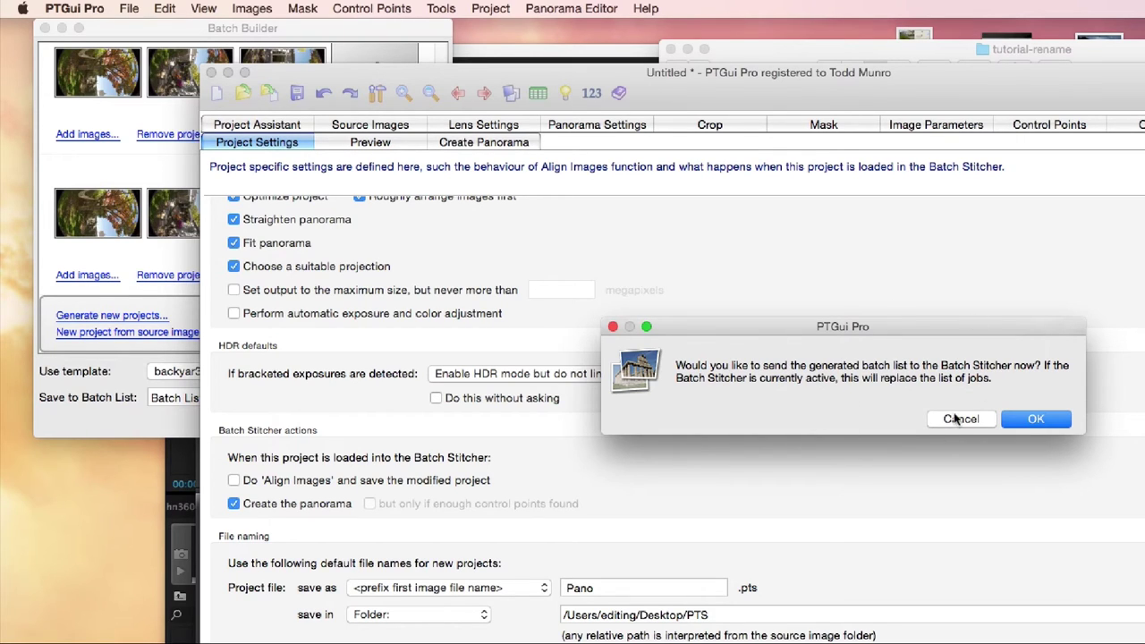
- Send the generated projects to Batch Stitcher and close the Finder tutorial-rename window
left_click(1030, 427)
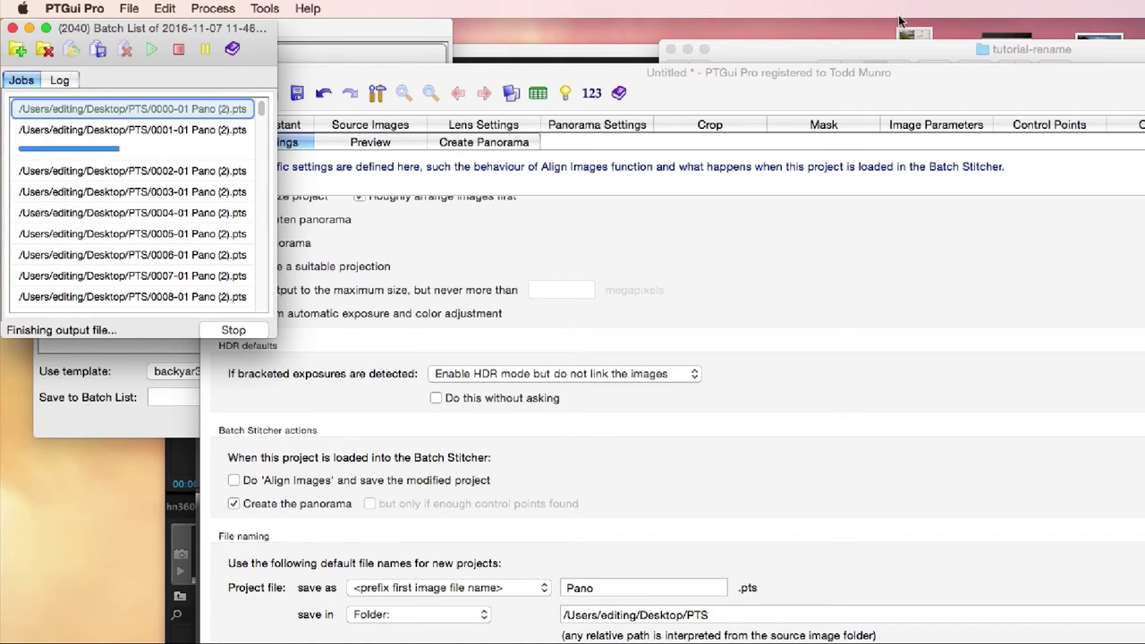
left_click(1077, 48)
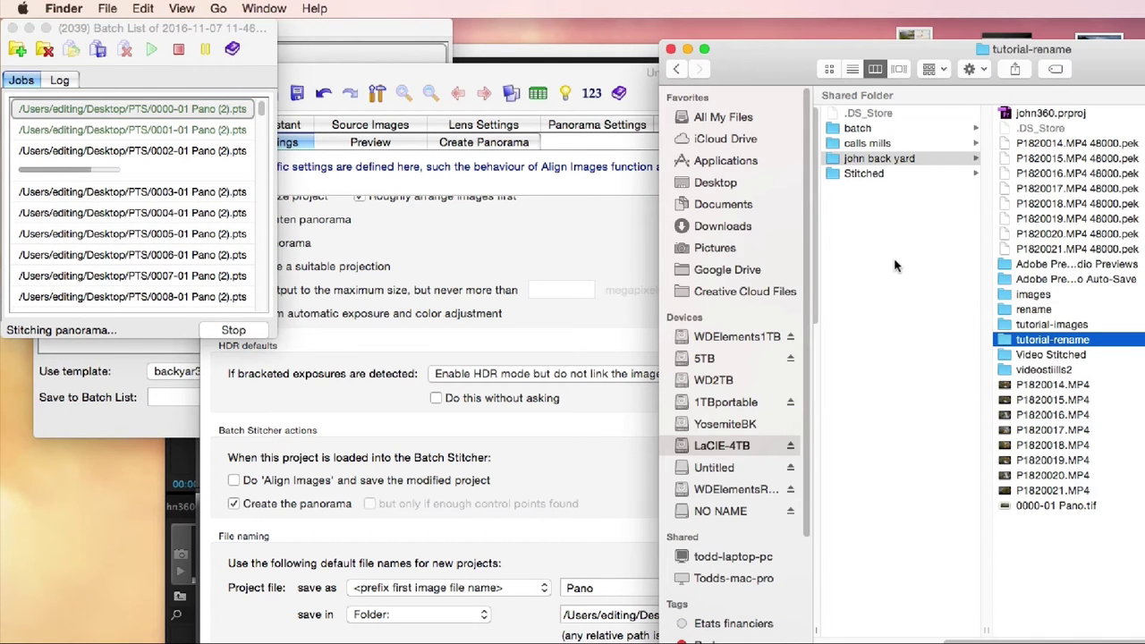
left_click(727, 24)
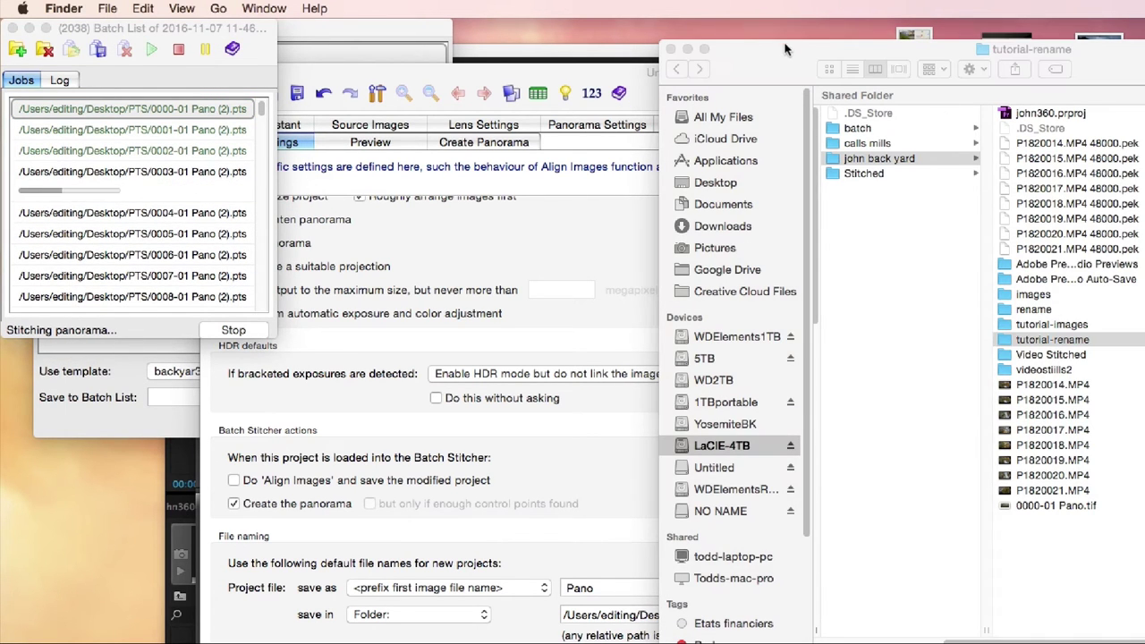
left_click(670, 49)
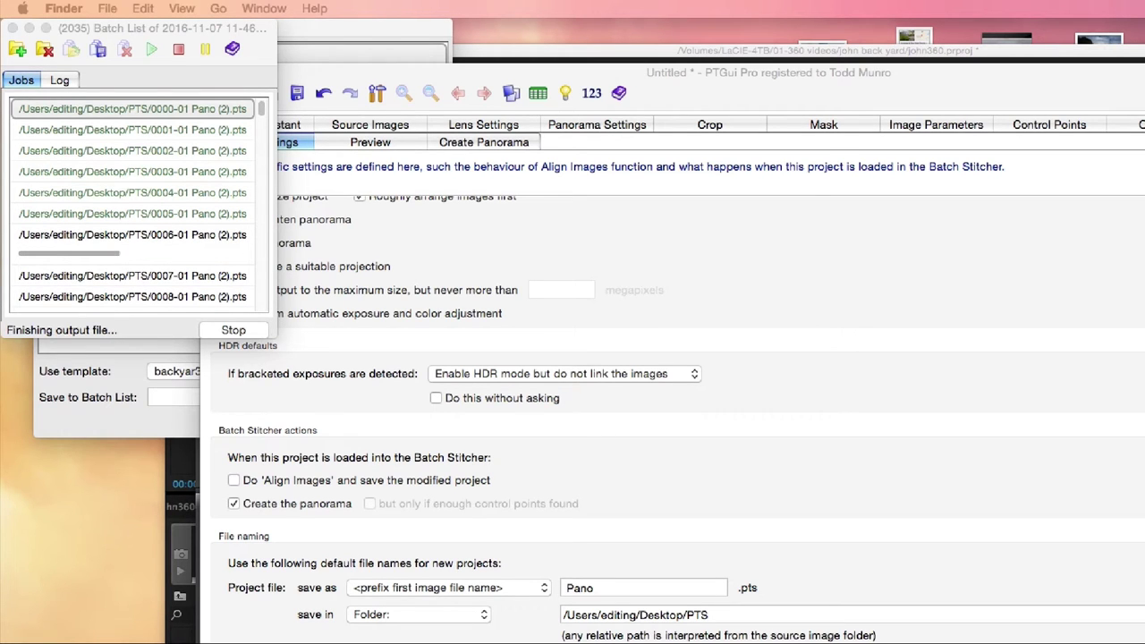
- Open tutorial-stitched in a new Finder window and preview stitched panoramas 0000-01 through 0010-01
key("super+n")
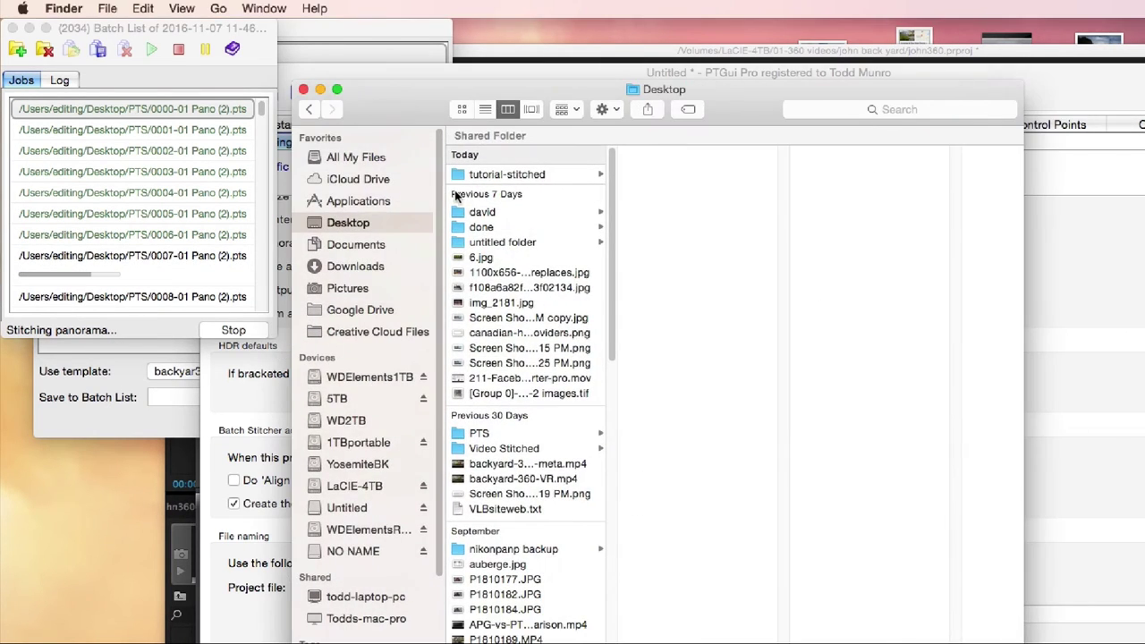
left_click(460, 175)
left_click(667, 175)
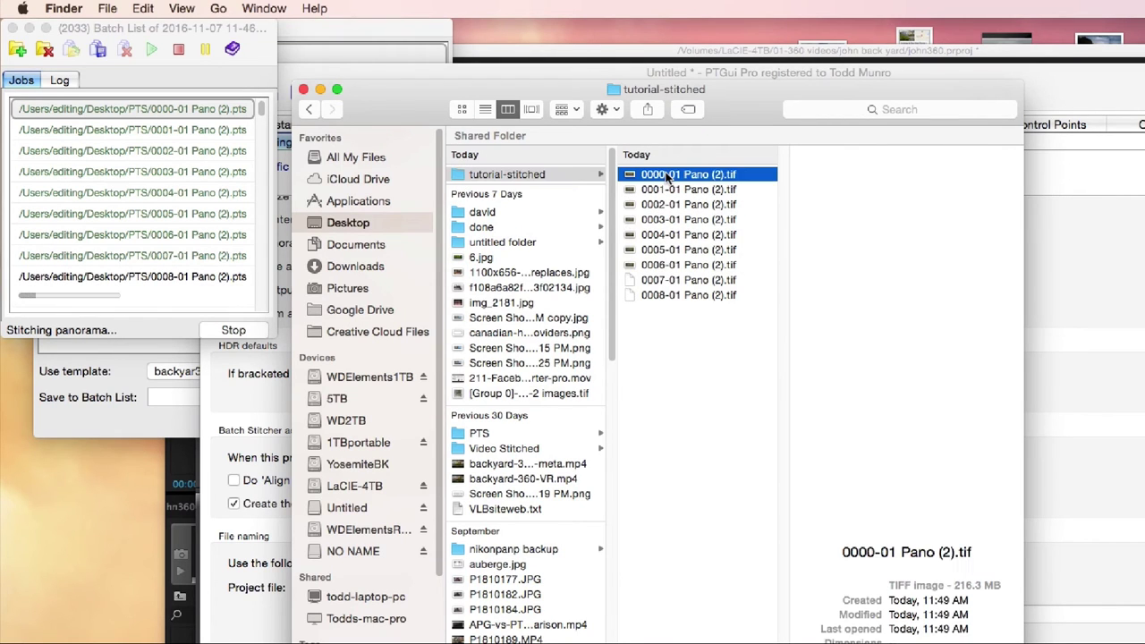
left_click(667, 189)
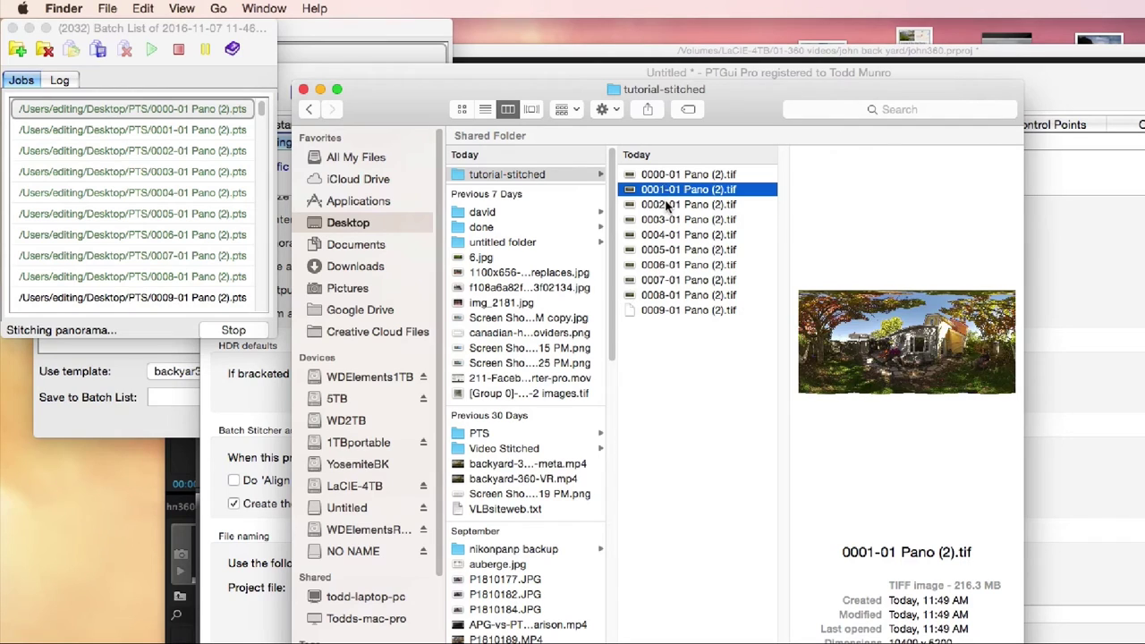
left_click(669, 205)
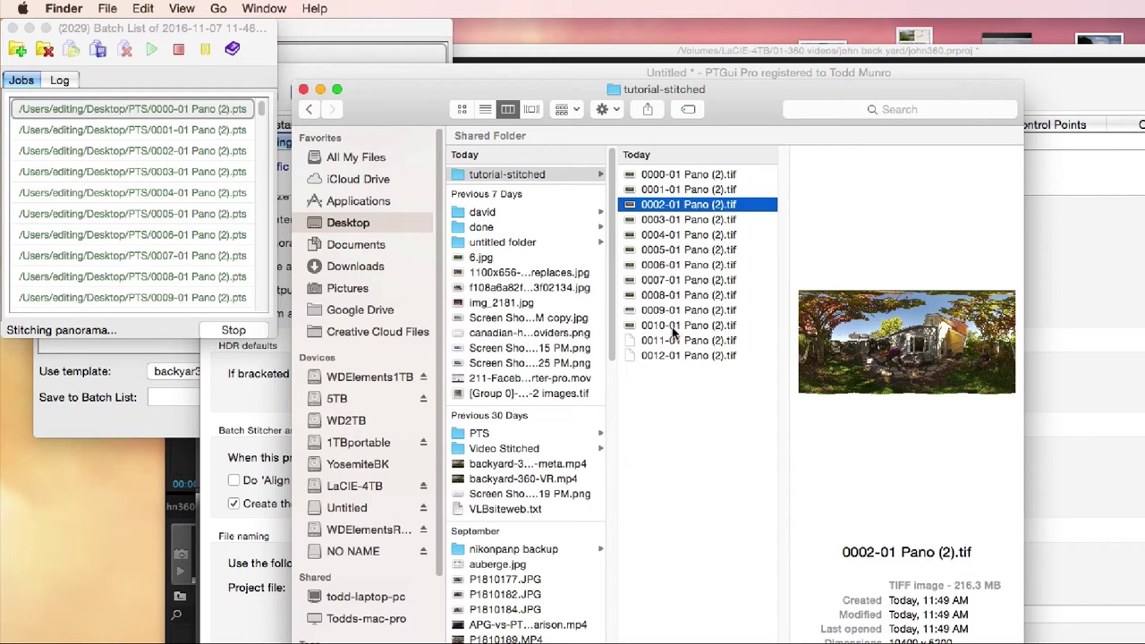
left_click(672, 326)
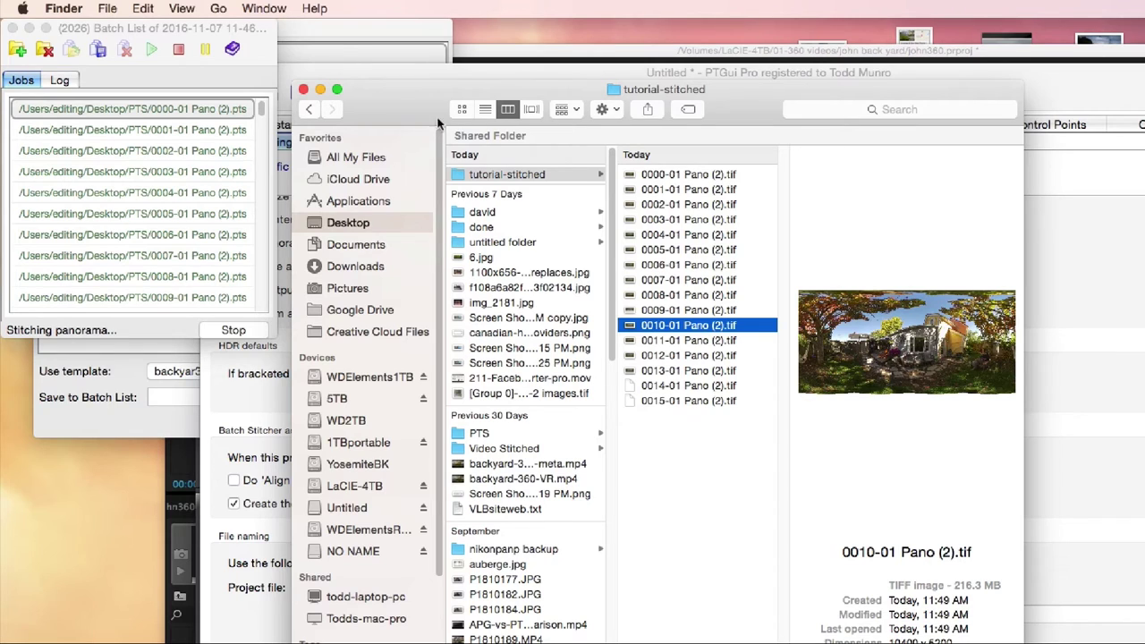
left_click(190, 32)
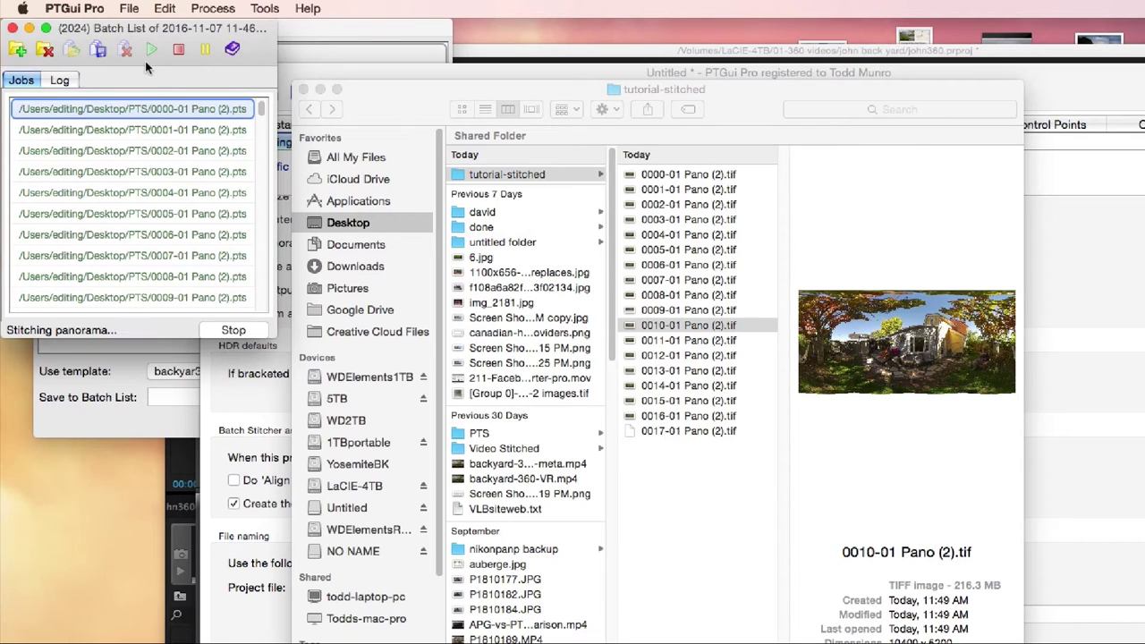
- Abort the batch stitching job and close the Batch List window
left_click(233, 331)
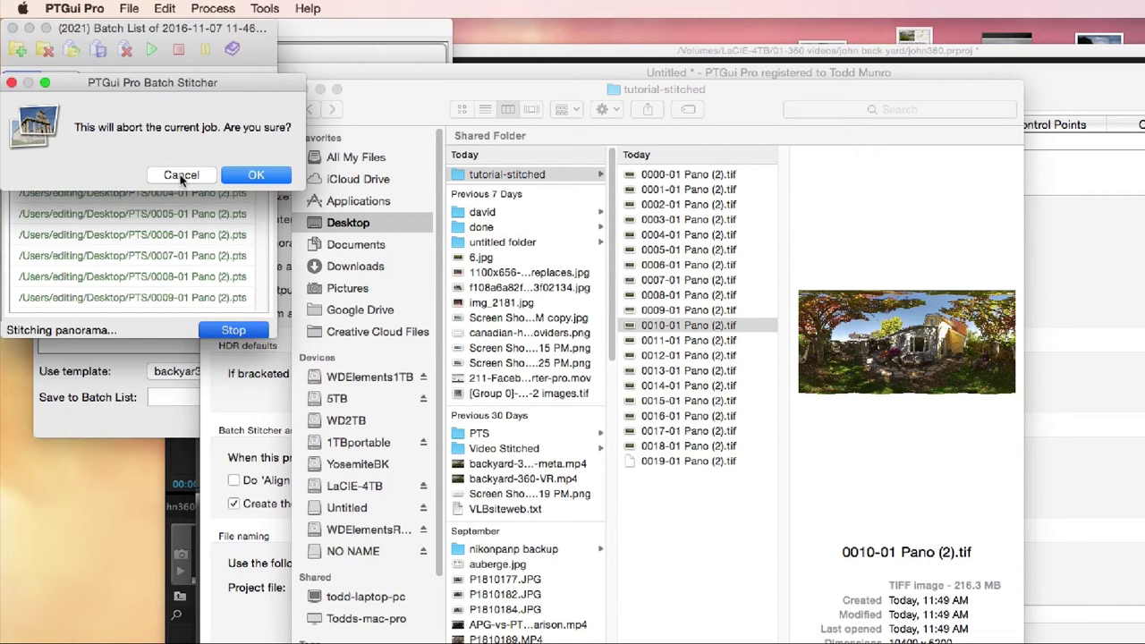
left_click(257, 176)
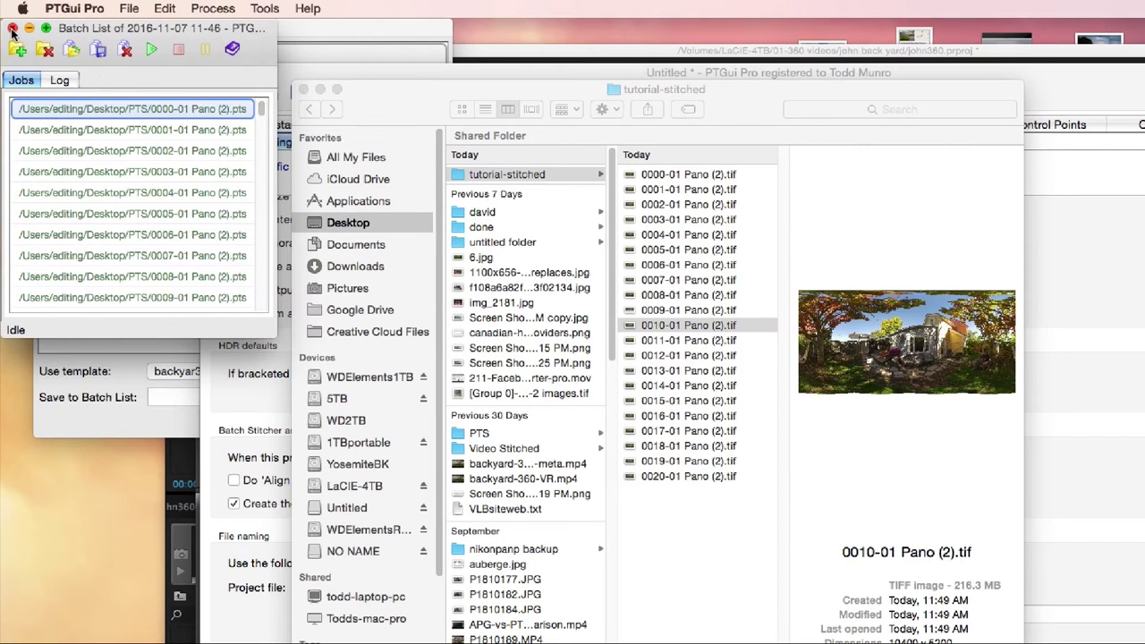
left_click(13, 29)
- Preview 0013-01 Pano (2).tif, close the stitched-files Finder window, and return to PTGui's project
left_click(902, 248)
left_click_drag(386, 101, 505, 119)
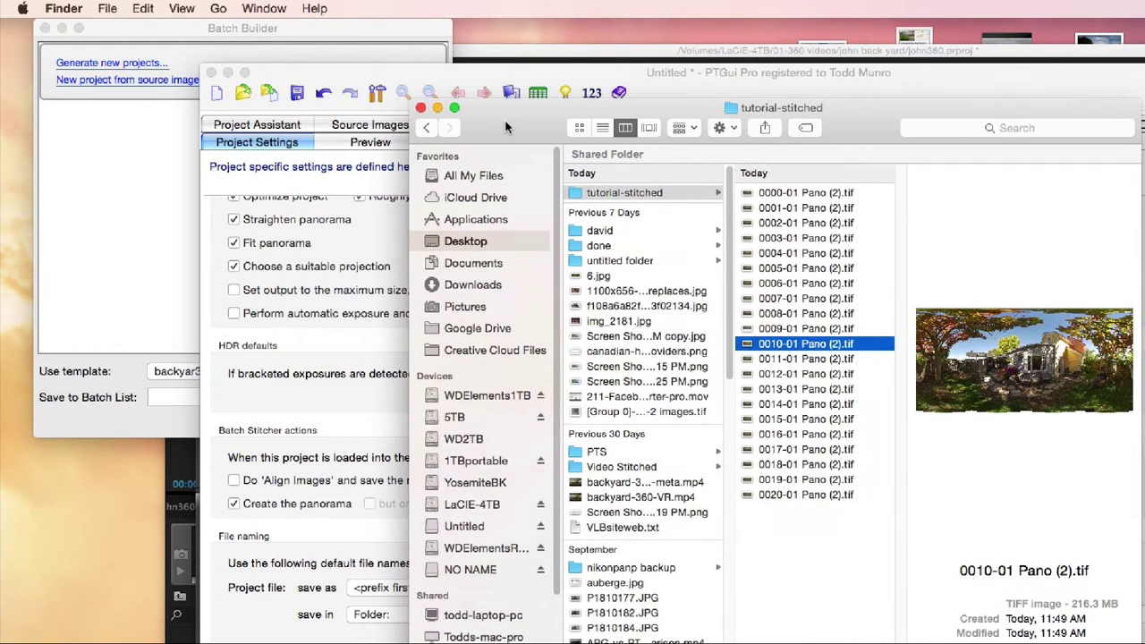
left_click(820, 390)
key("super+w")
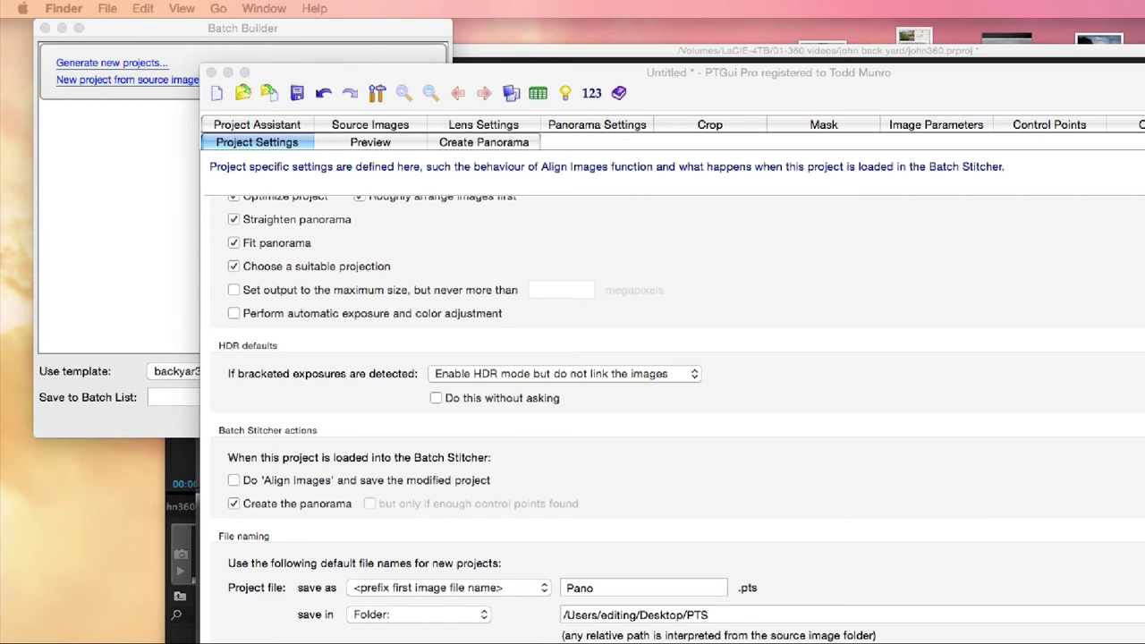
left_click(498, 68)
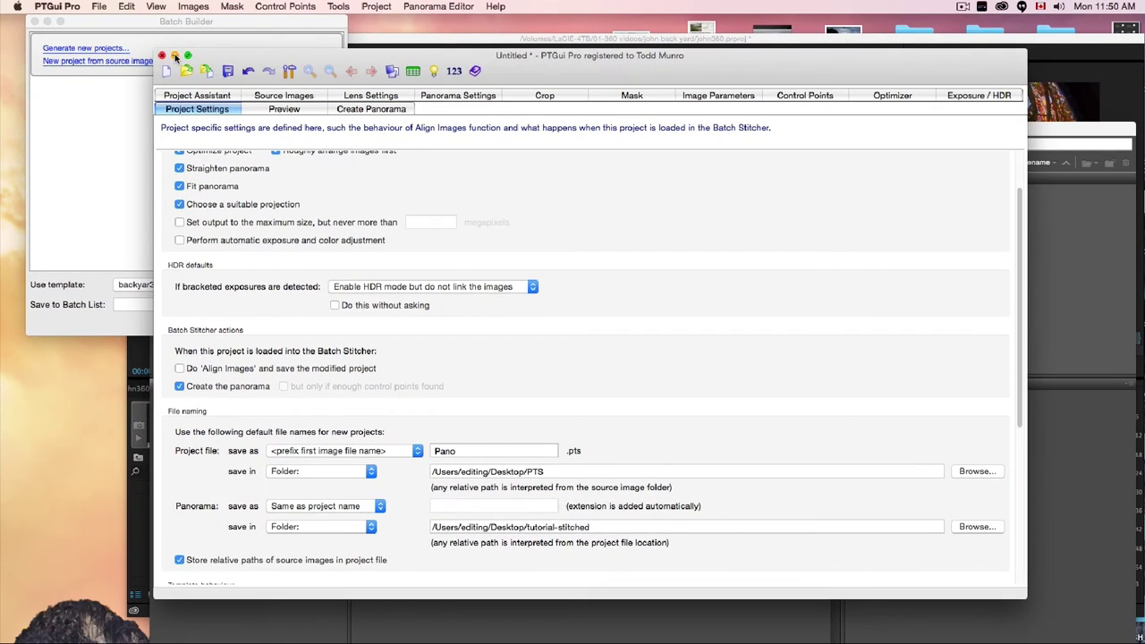
- Minimise the PTGui project window and shift Bridge down to reveal the Video Stitched folder
left_click(174, 56)
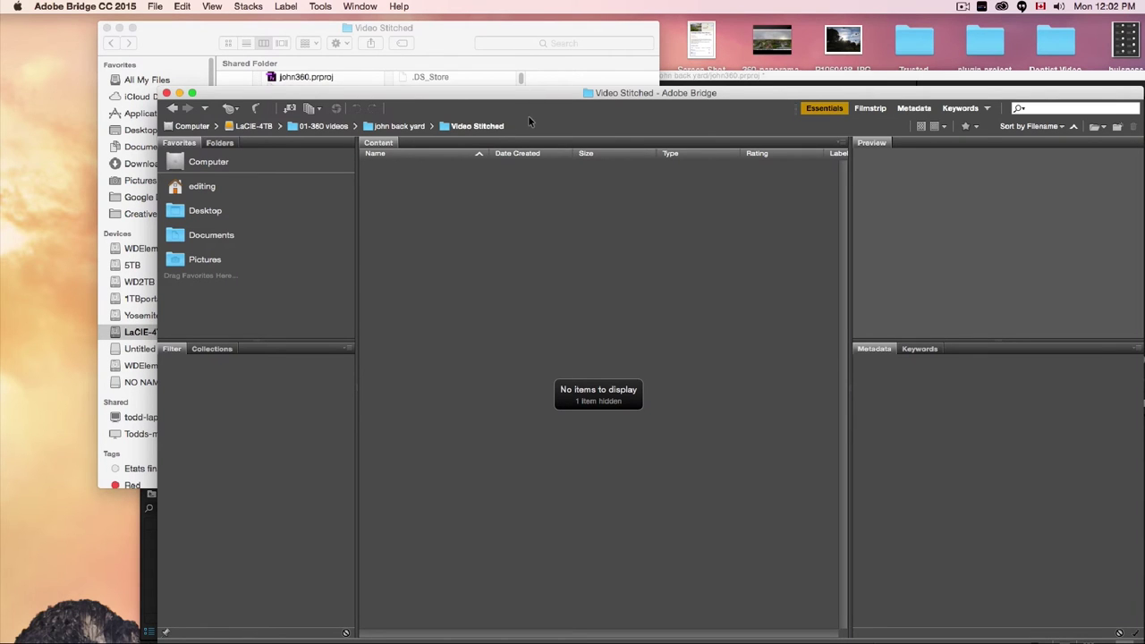
left_click_drag(483, 94, 513, 154)
- Compare TIFF frames in the Video Stitched and videostills2 folders, then bring Premiere Pro forward
left_click(451, 37)
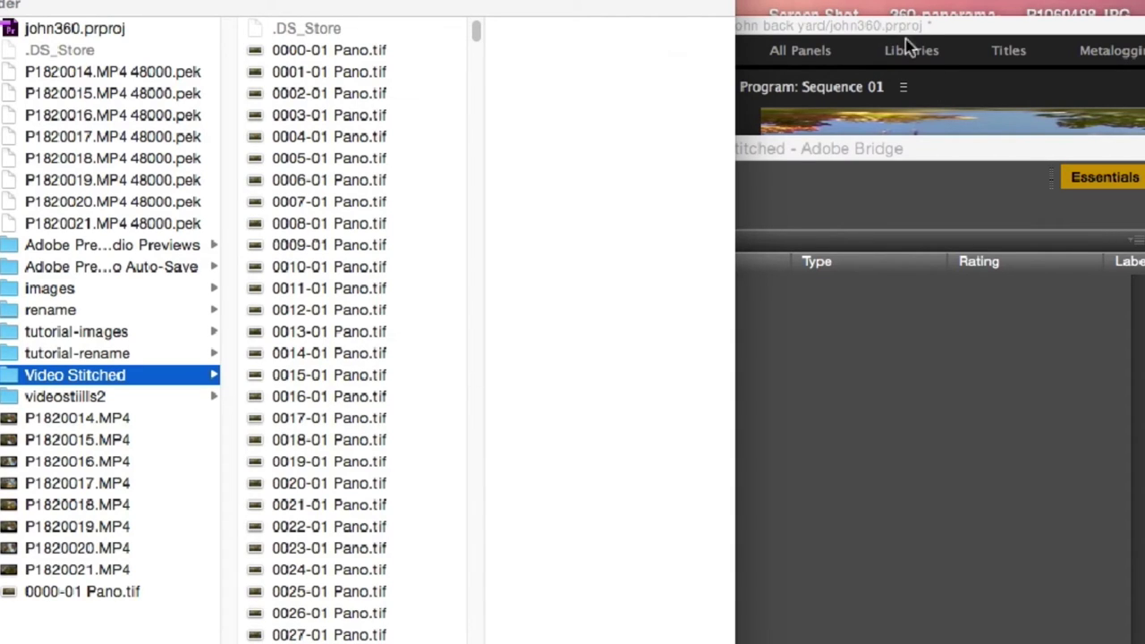
left_click(11, 400)
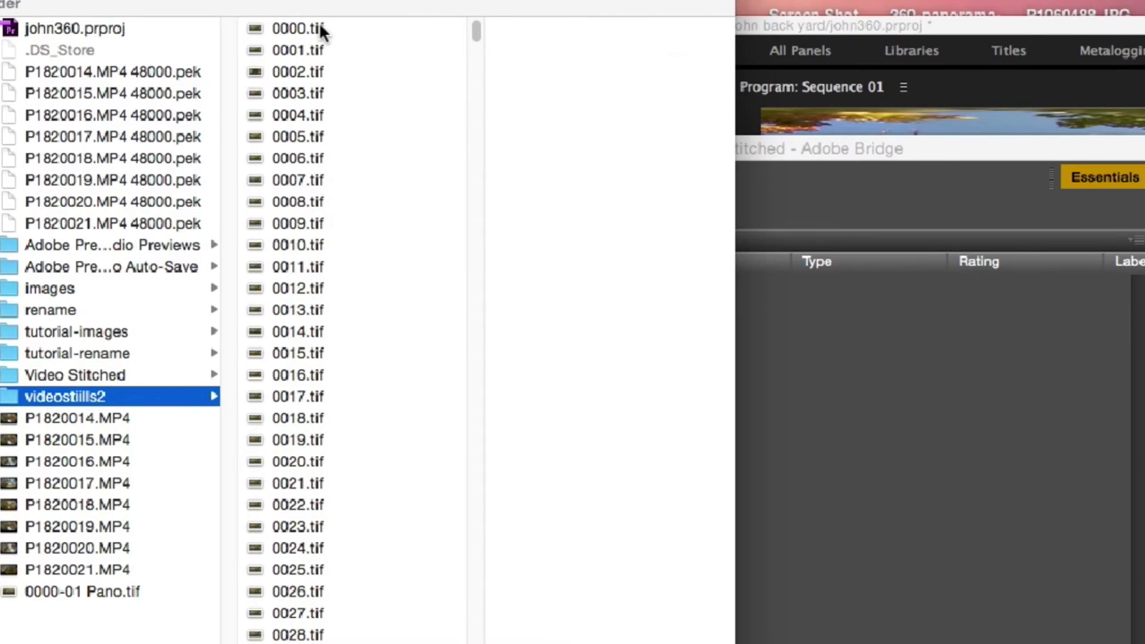
left_click(122, 378)
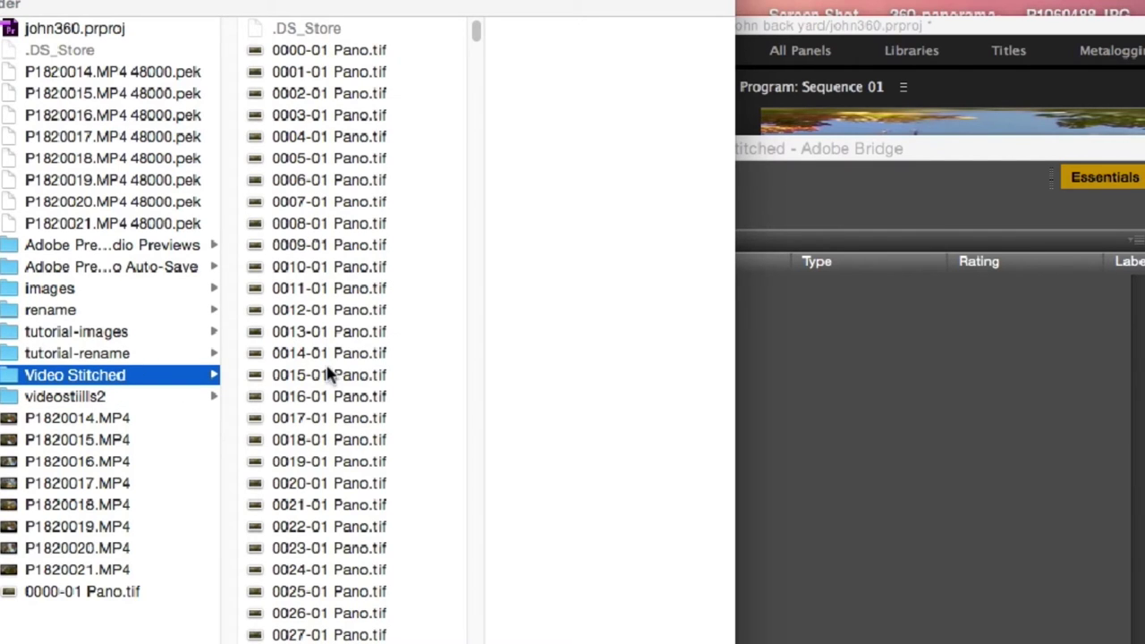
left_click(83, 400)
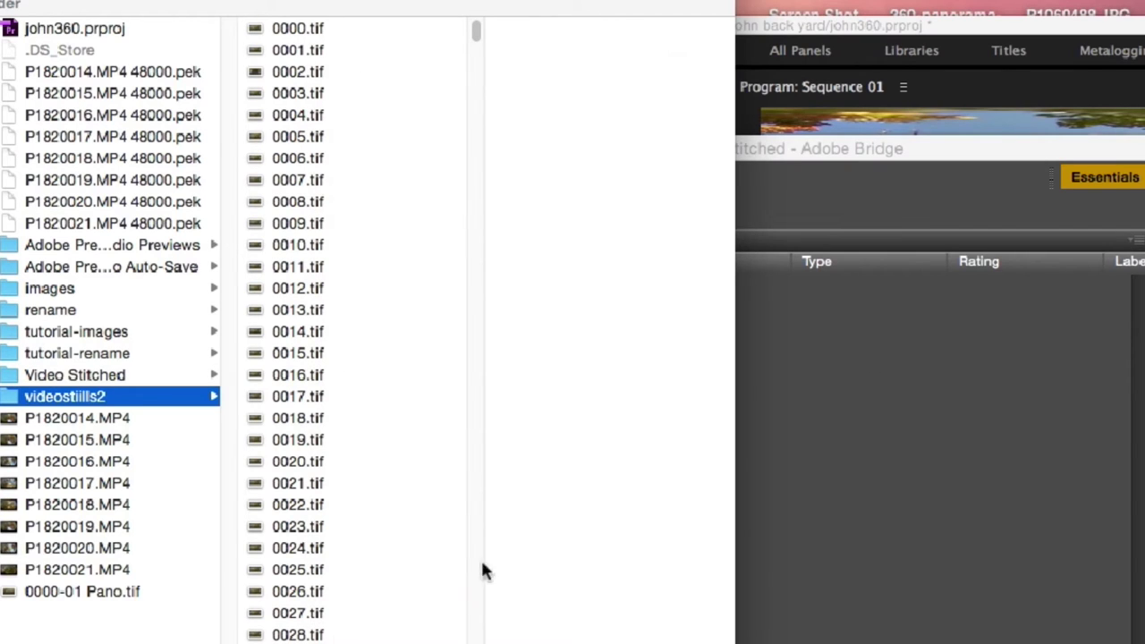
left_click(974, 28)
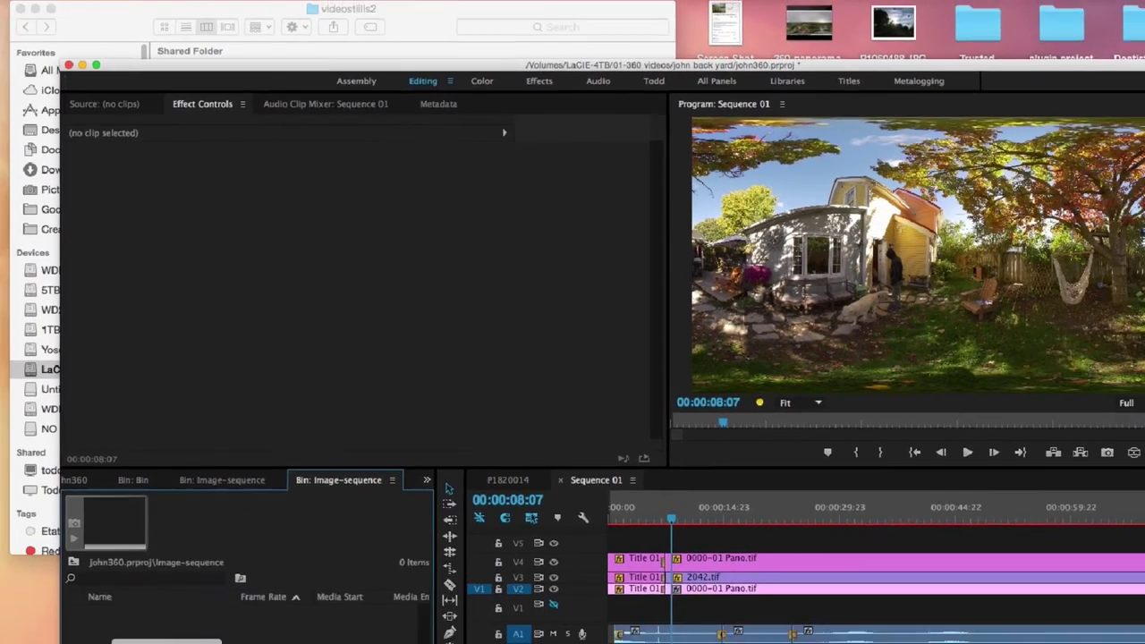
- In the import window, select 0000.tif in LaCie-4TB > 01-360 videos > john back yard > videostills2 with Image Sequence checked
right_click(182, 567)
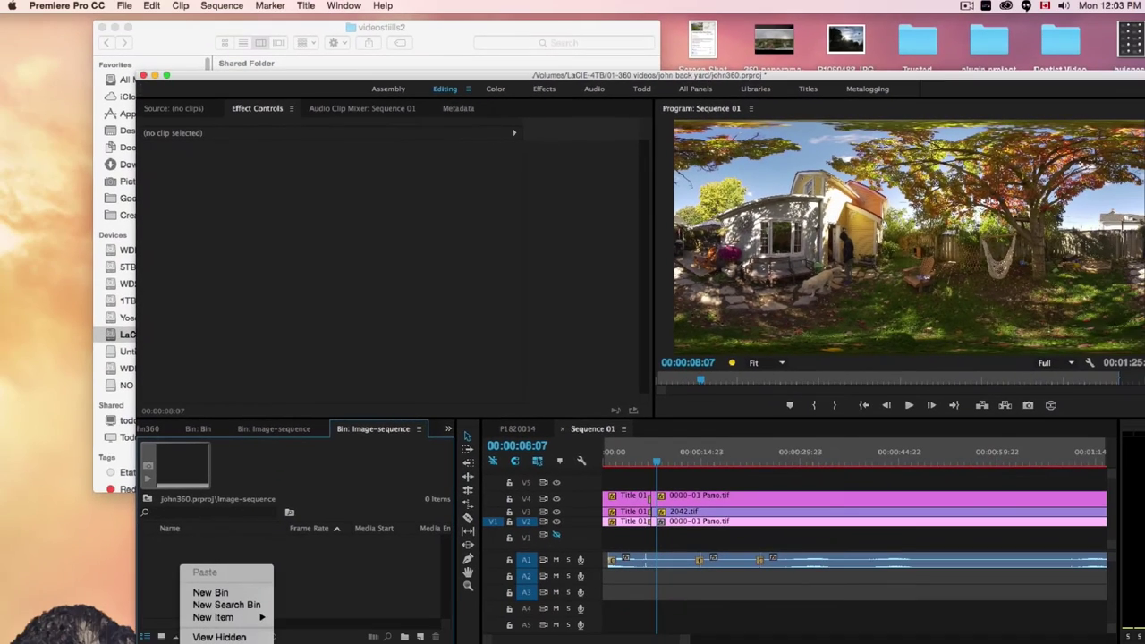
key("super+i")
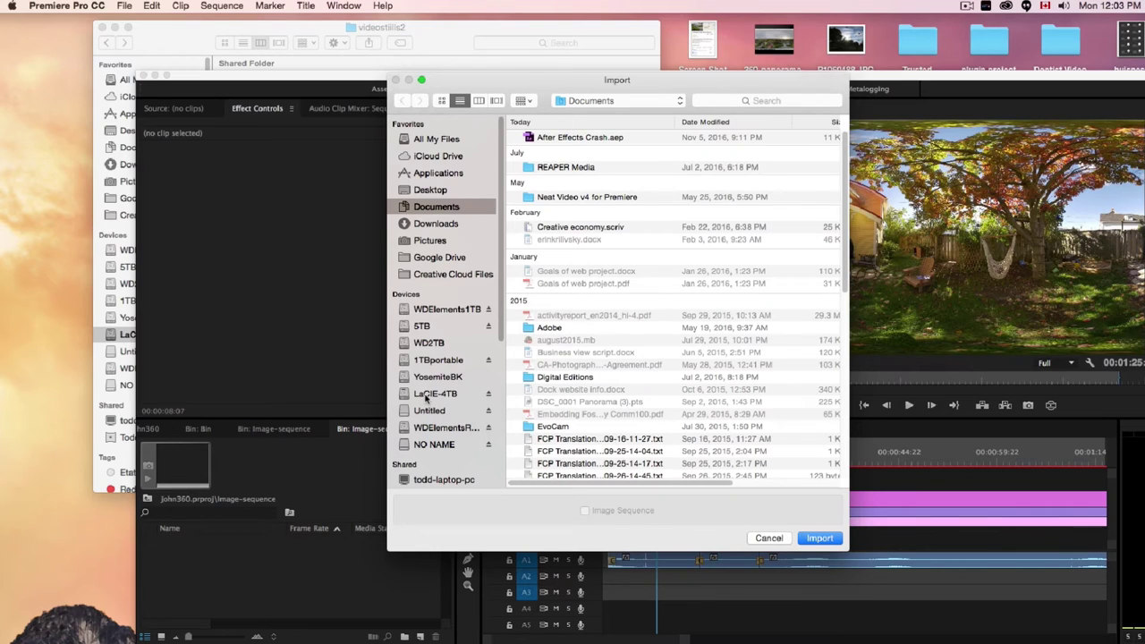
left_click(428, 394)
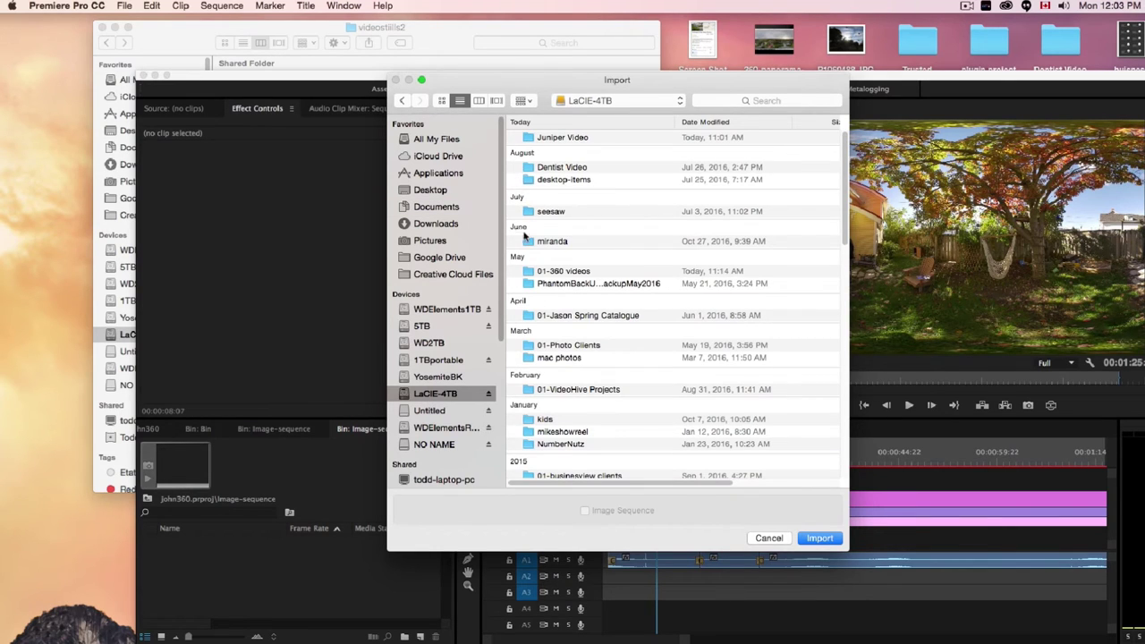
left_click(528, 272)
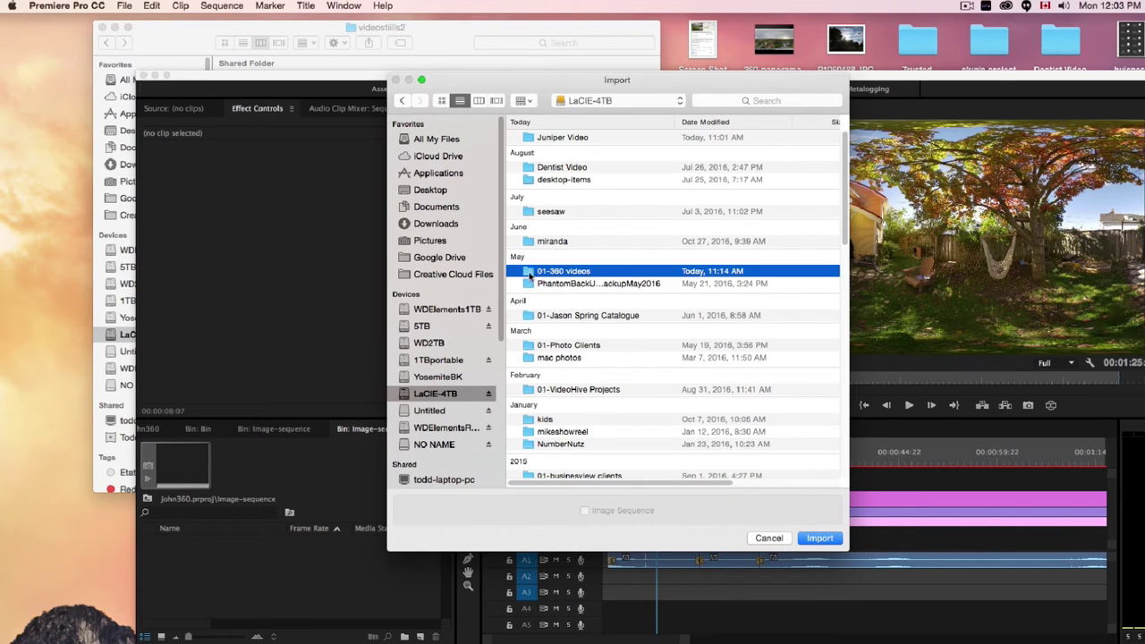
double_click(528, 276)
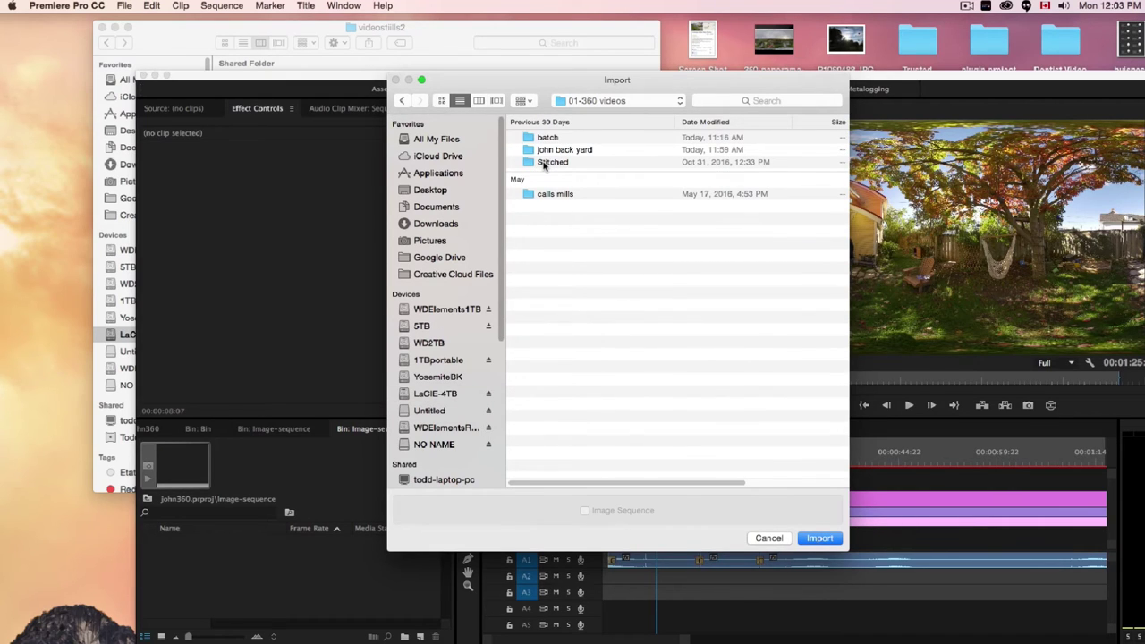
double_click(544, 151)
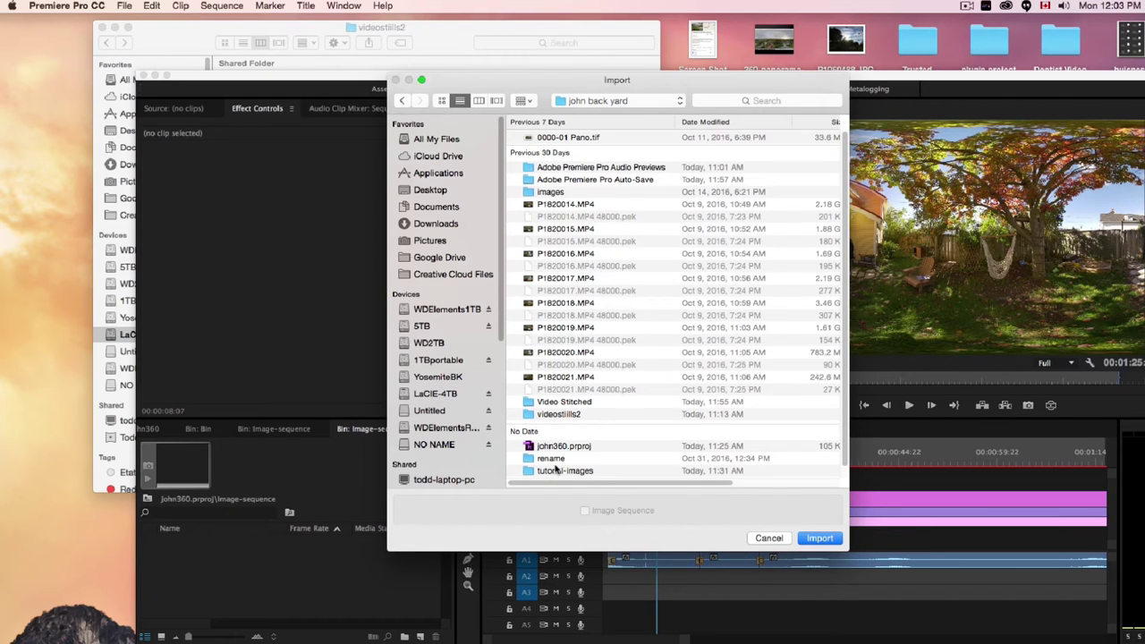
scroll(556, 468, "down", 1)
left_click(545, 404)
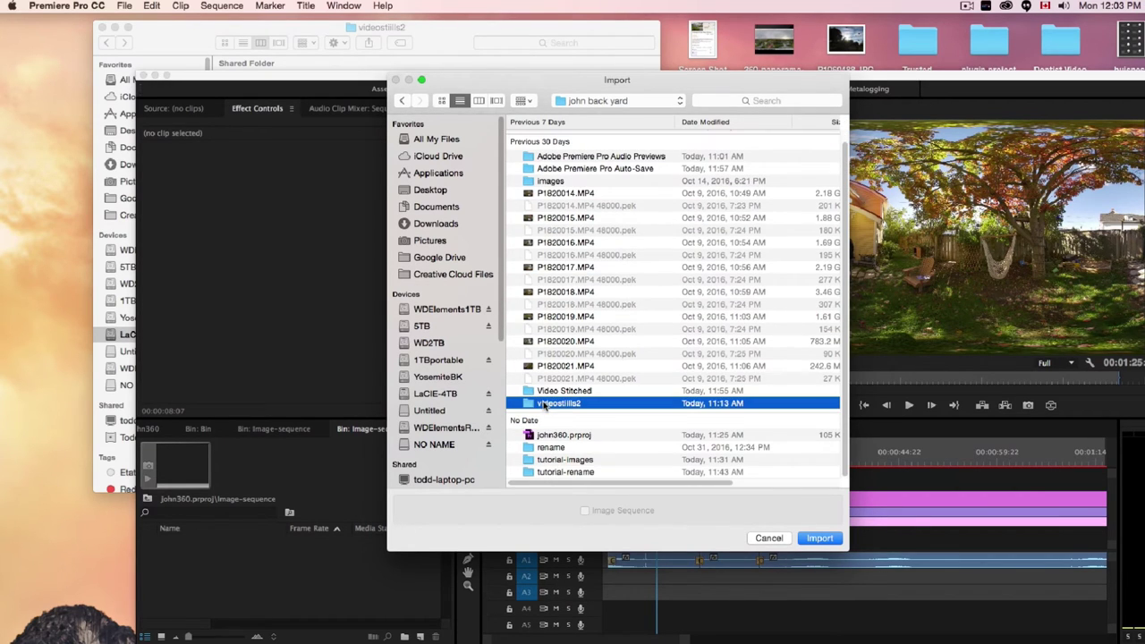
double_click(545, 404)
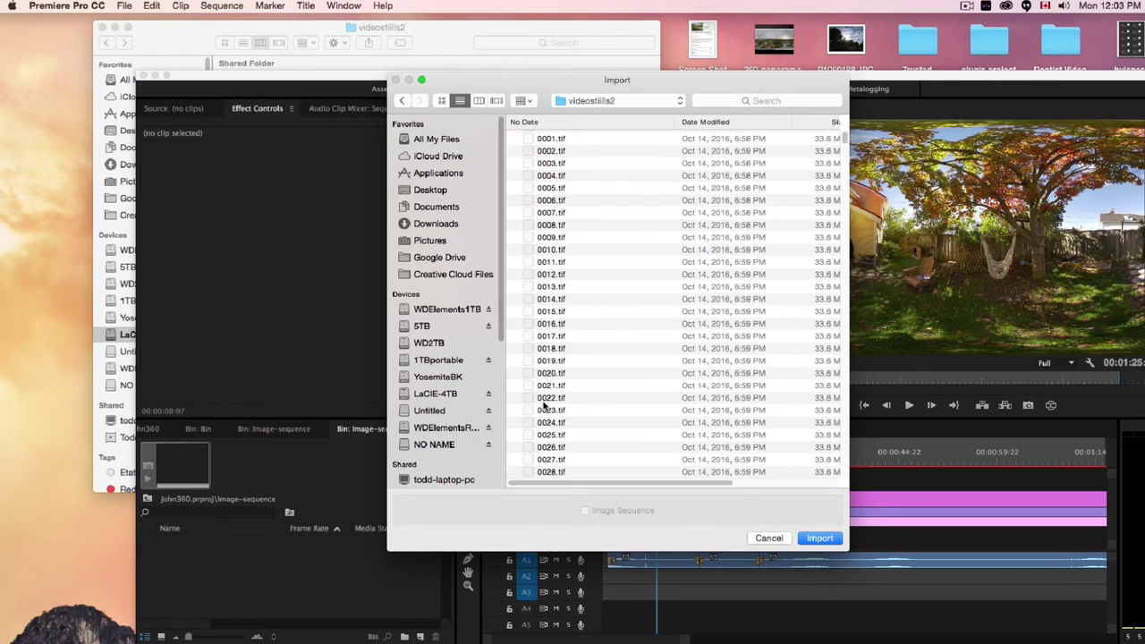
scroll(573, 206, "up", 1)
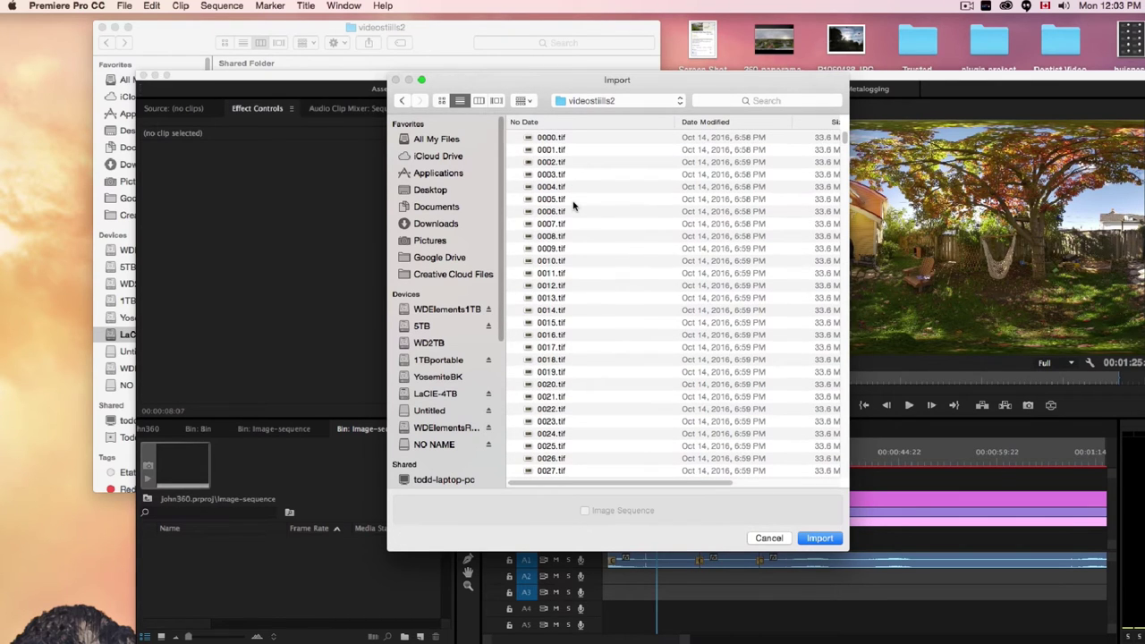
left_click(541, 137)
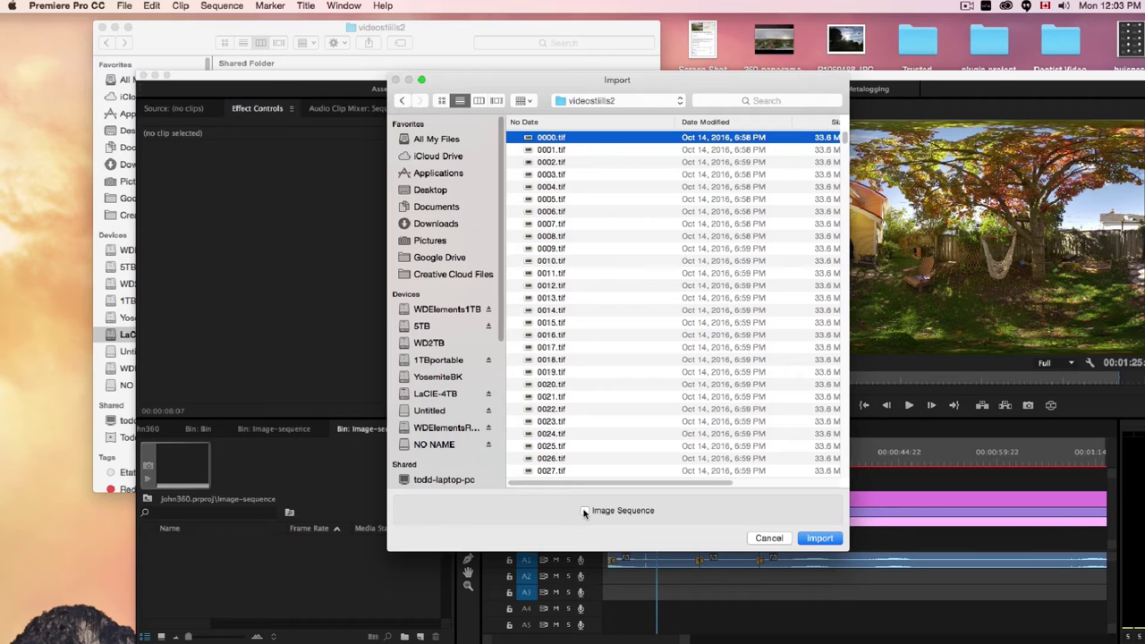
left_click(584, 511)
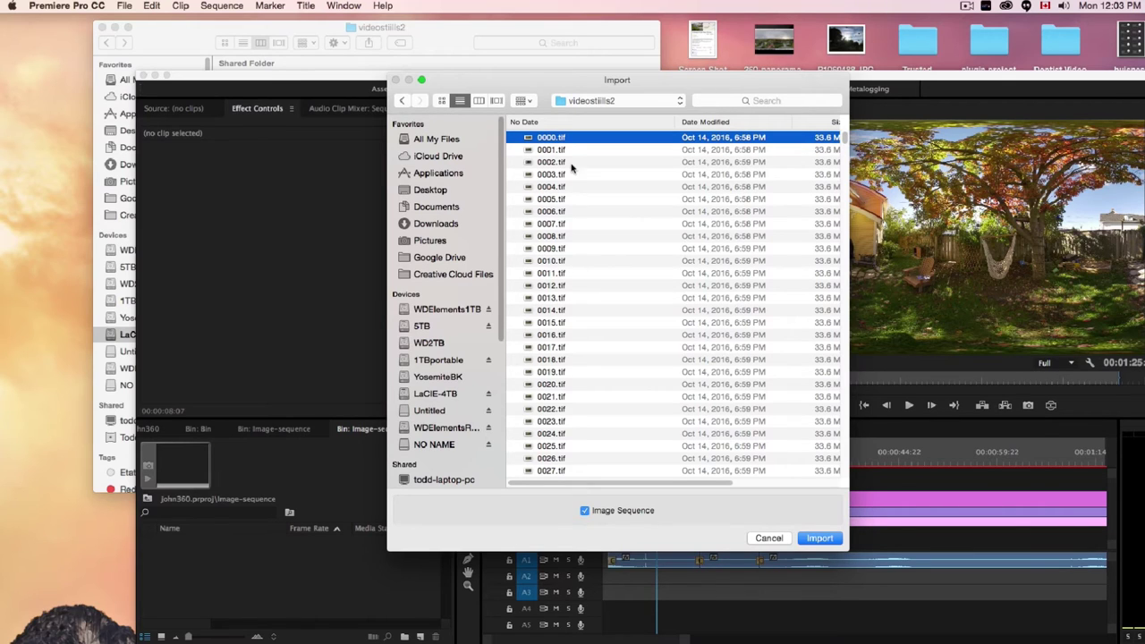
- Import the 0000.tif sequence, then in Interpret Footage assume a frame rate of 23.978 fps
left_click(816, 539)
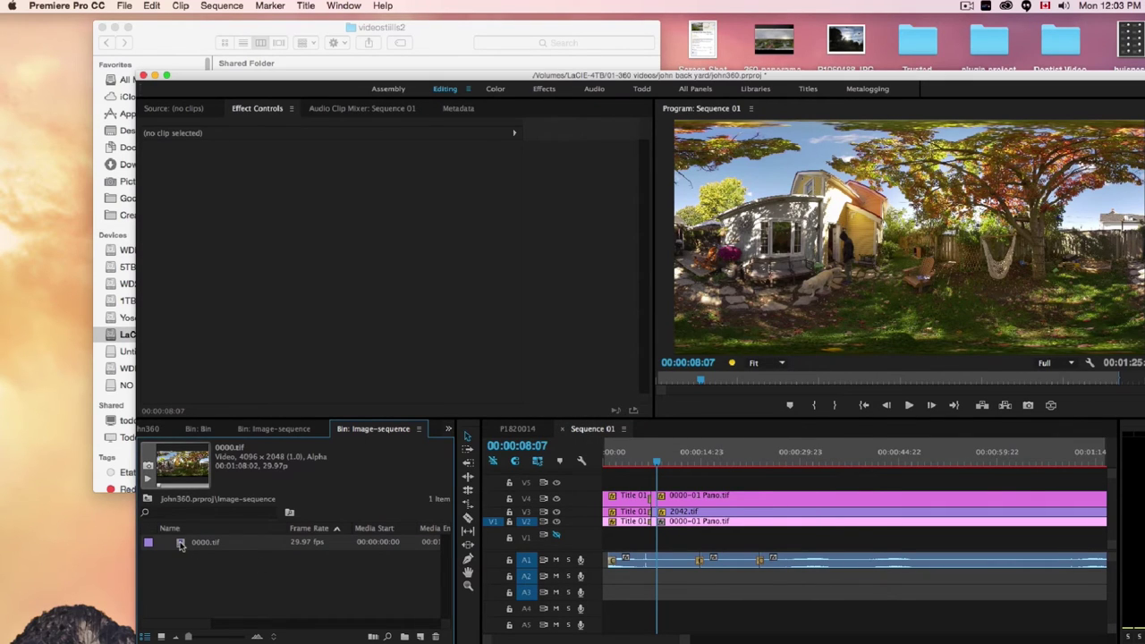
right_click(181, 546)
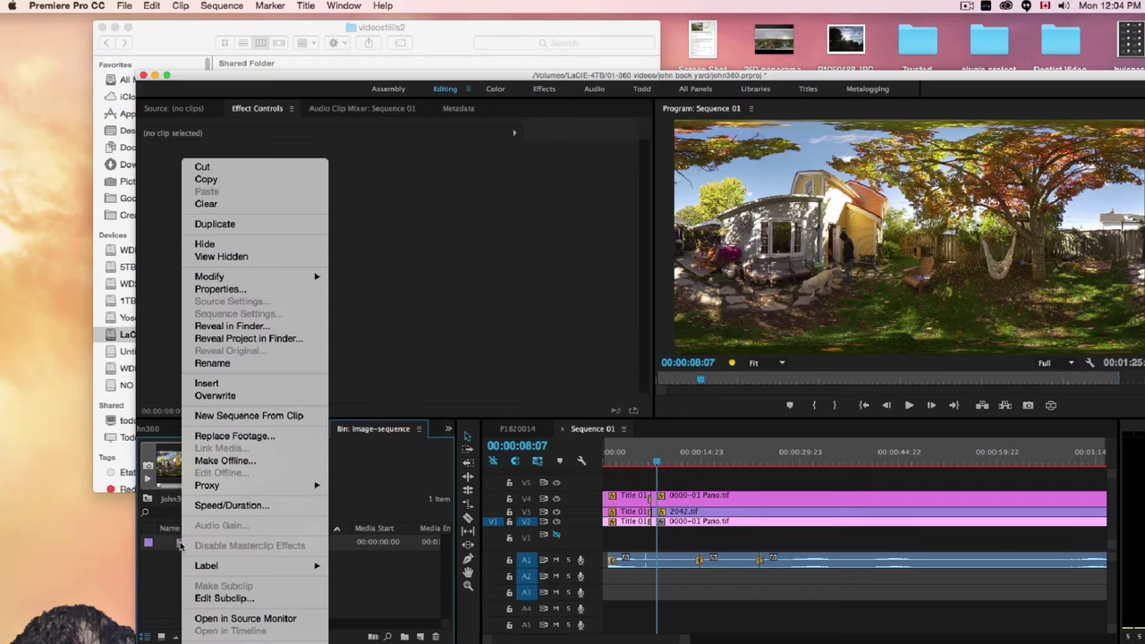
mouse_move(247, 279)
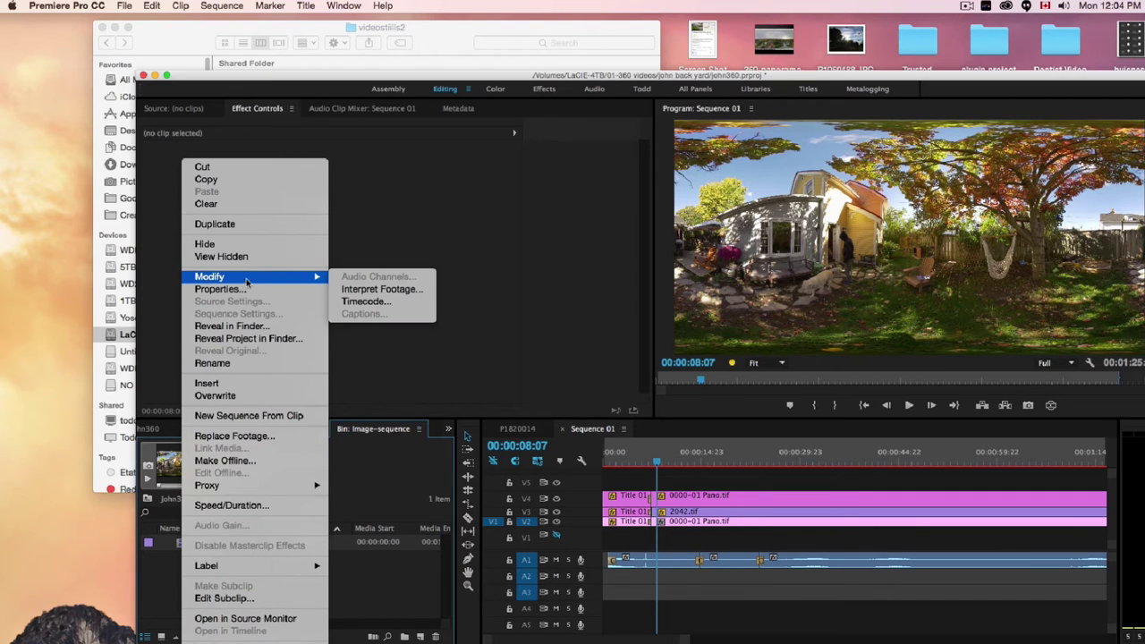
left_click(376, 289)
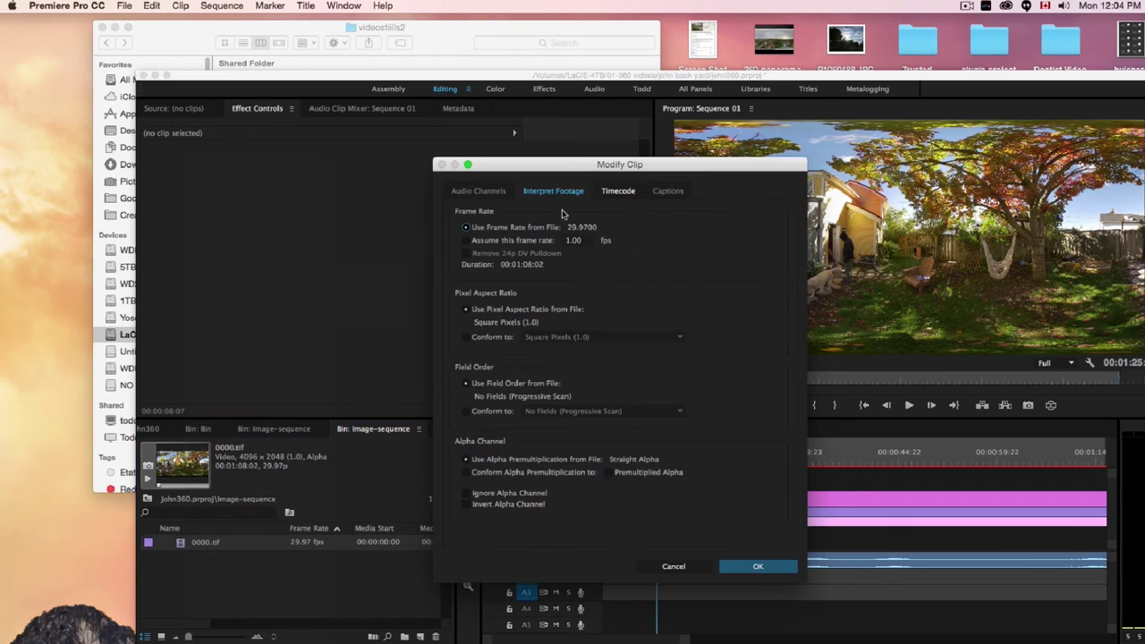
left_click_drag(566, 171, 528, 153)
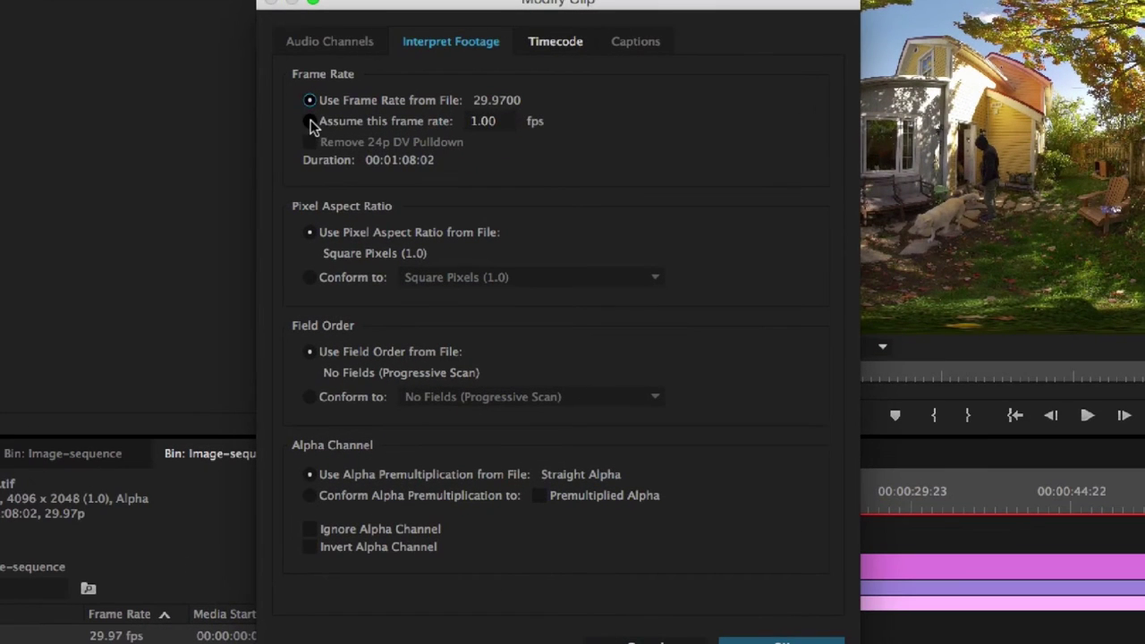
left_click(374, 177)
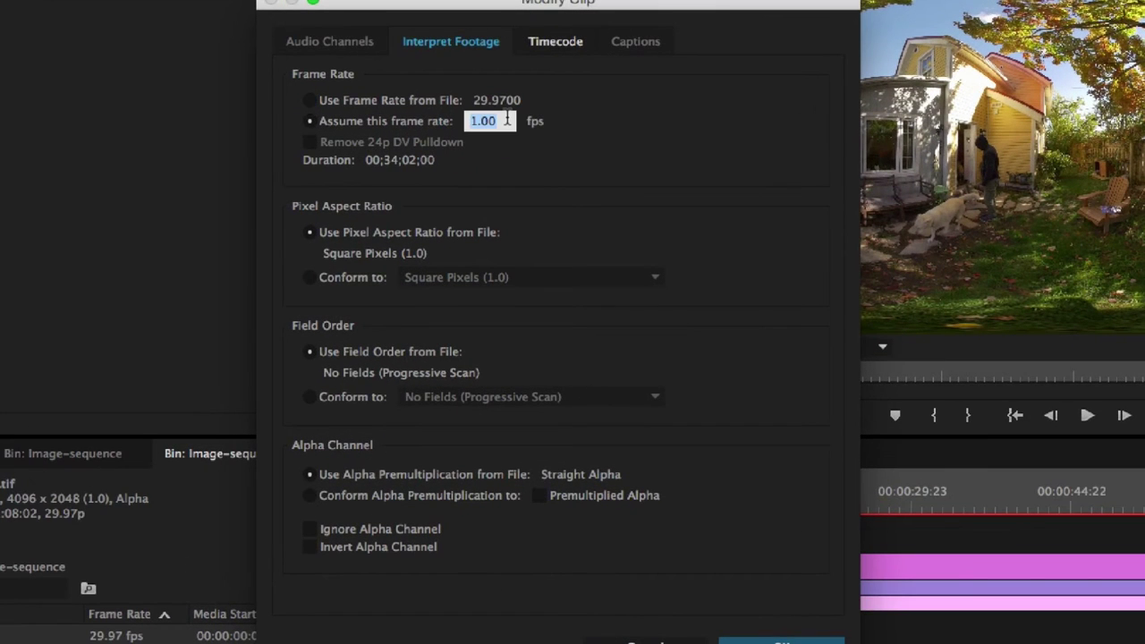
left_click(531, 175)
double_click(508, 120)
type("23.9")
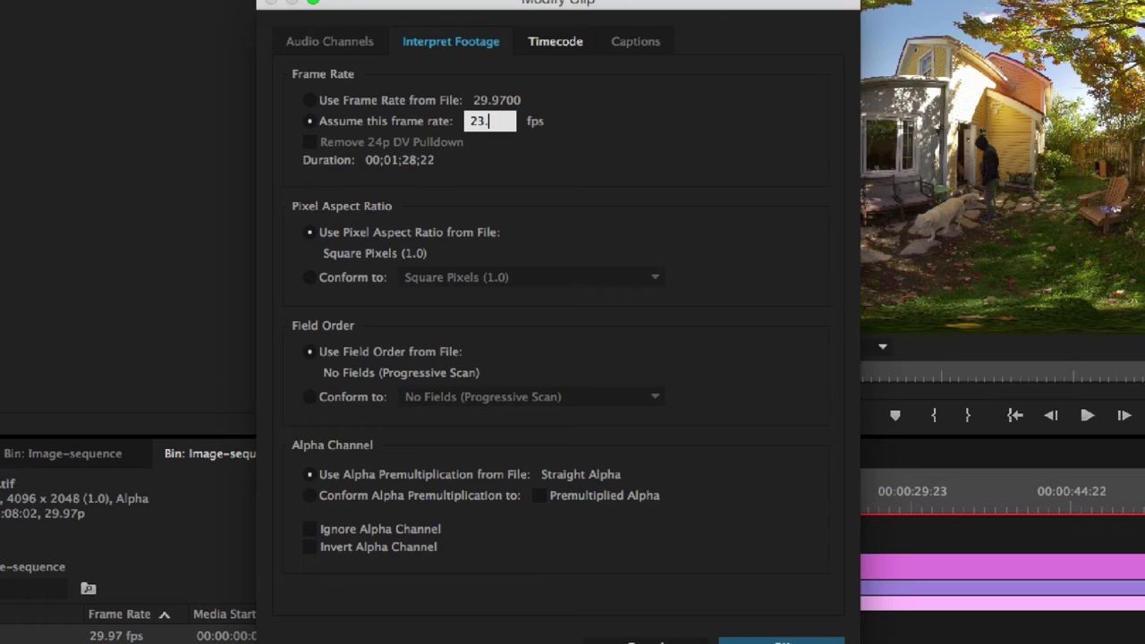
type("78")
- Confirm the 23.978 fps interpretation and preview 0000.tif's frames in the Source Monitor
left_click(781, 637)
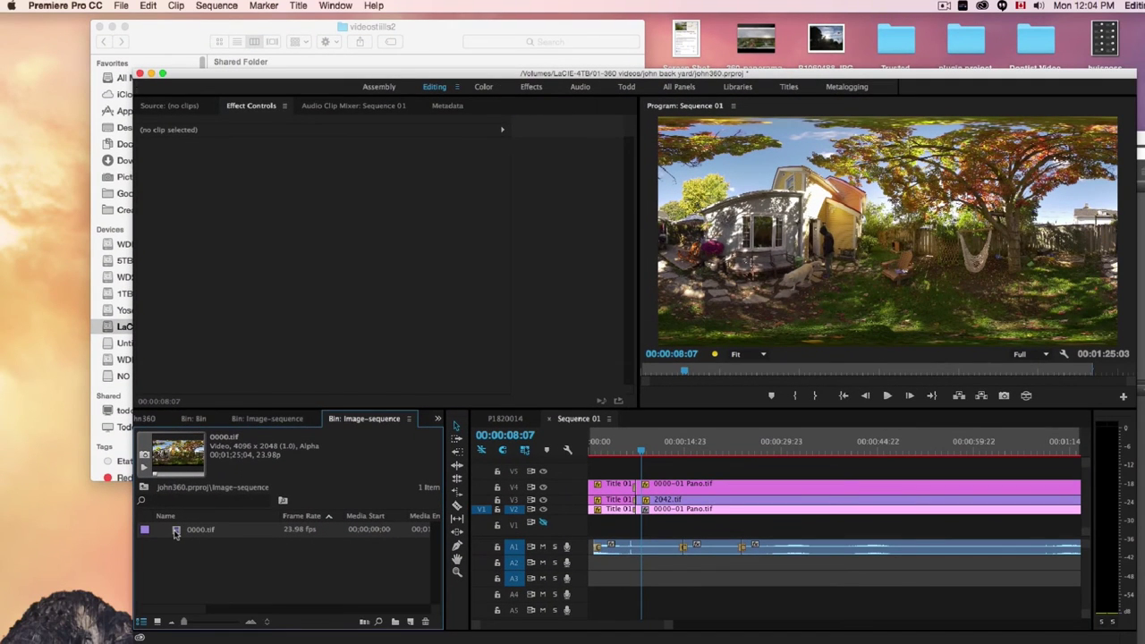
double_click(176, 533)
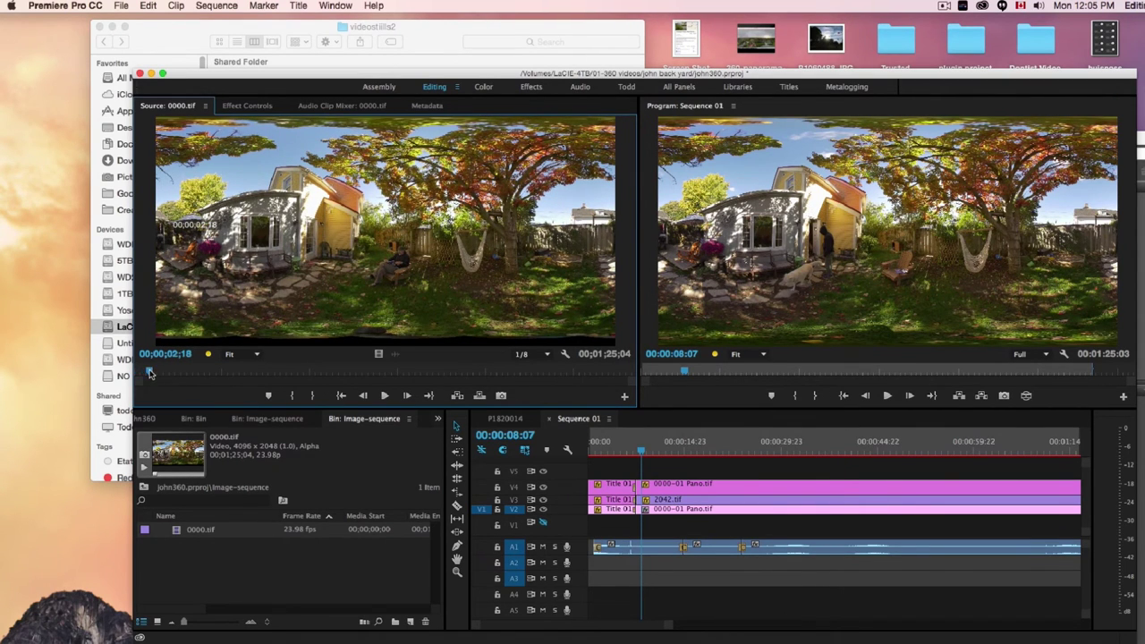
left_click_drag(150, 374, 532, 374)
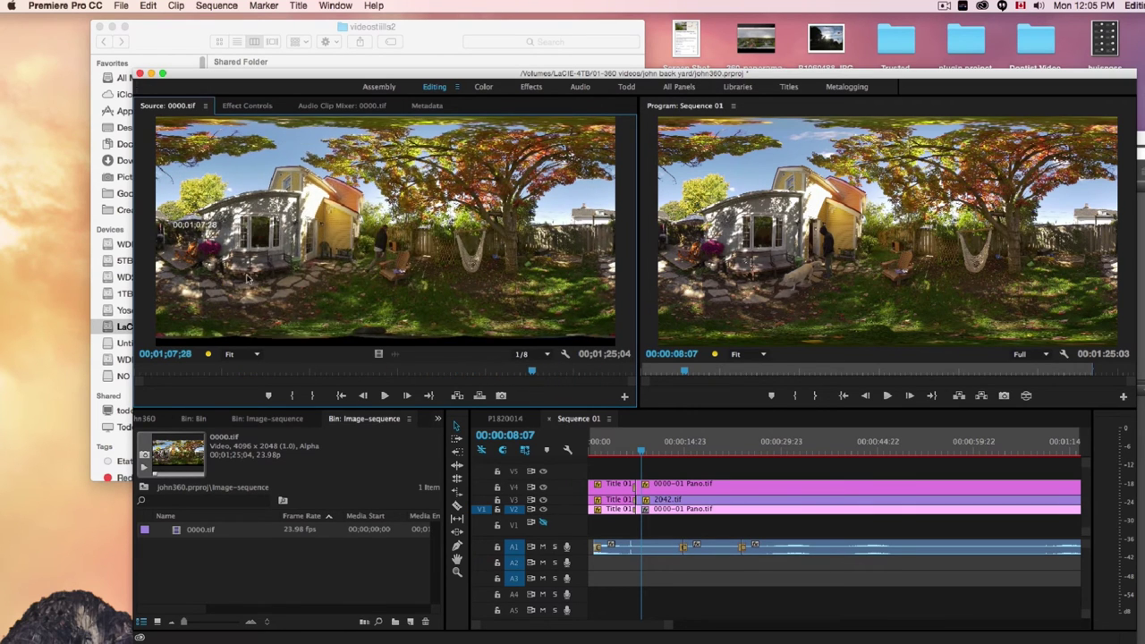
- Place 0000.tif on track V5 above the Pano clips and play back the sequence
left_click_drag(176, 532, 686, 450)
left_click(644, 453)
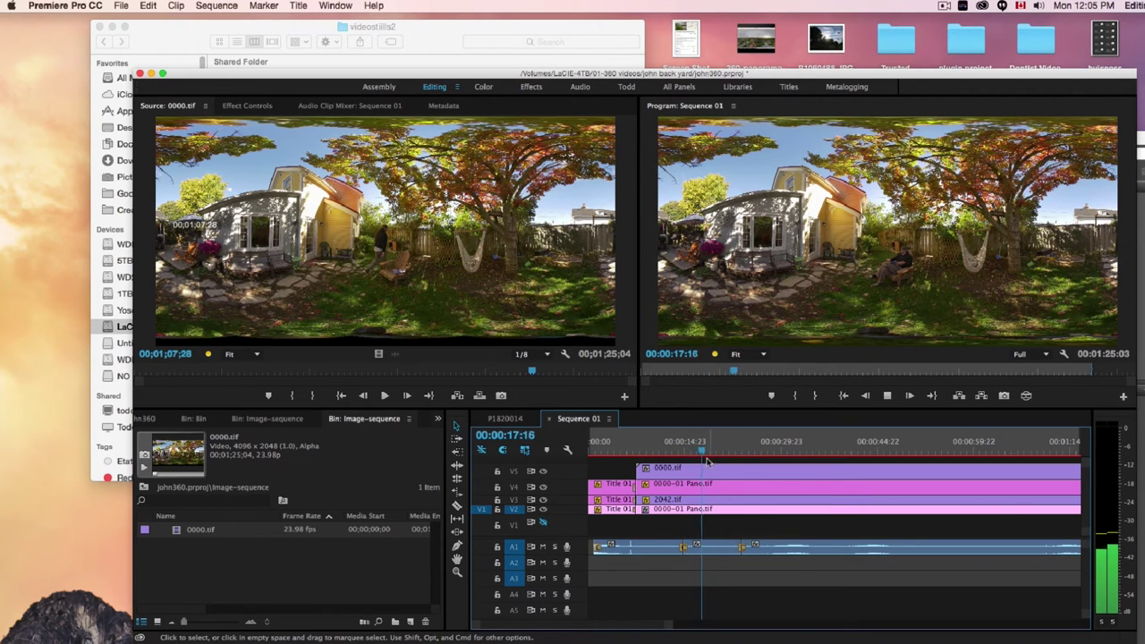
left_click(714, 452)
left_click_drag(714, 452, 683, 452)
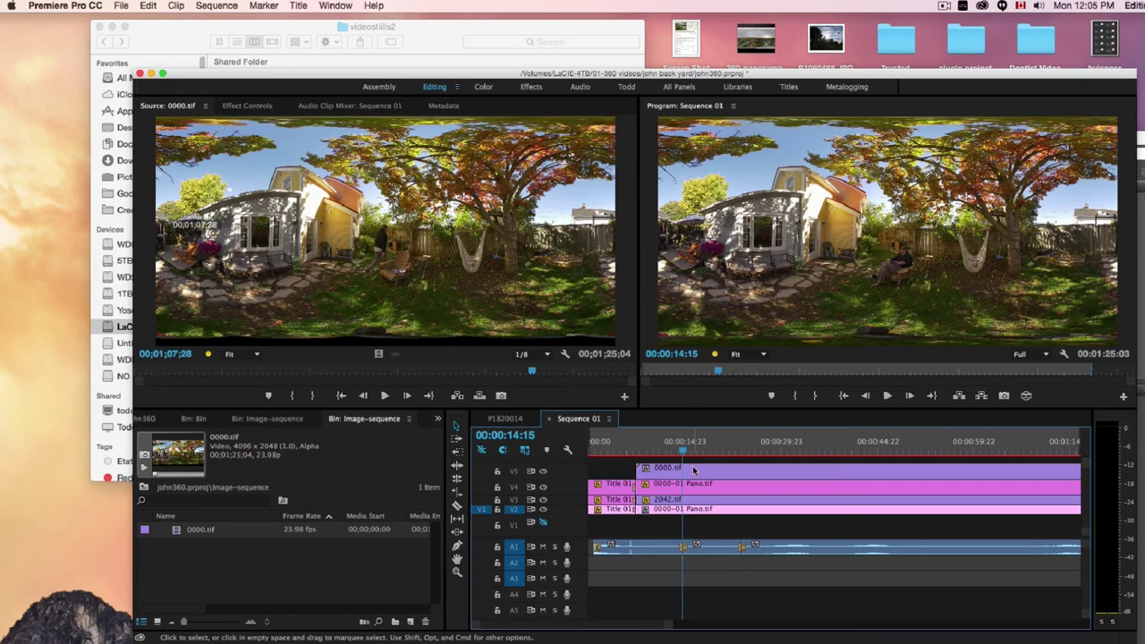
left_click(693, 470)
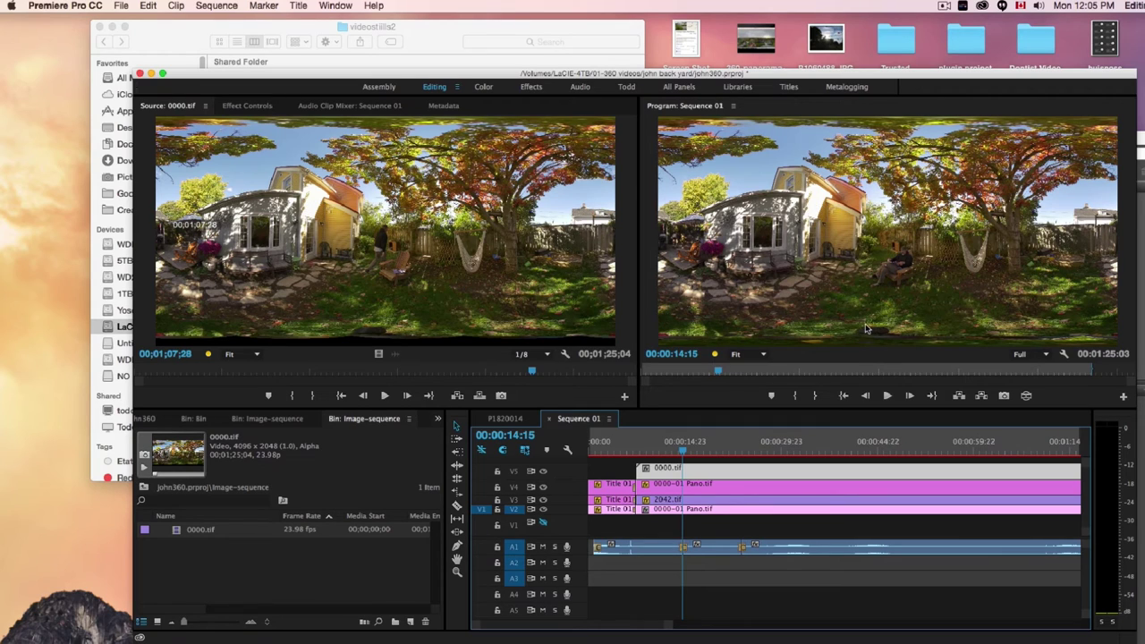
left_click(886, 282)
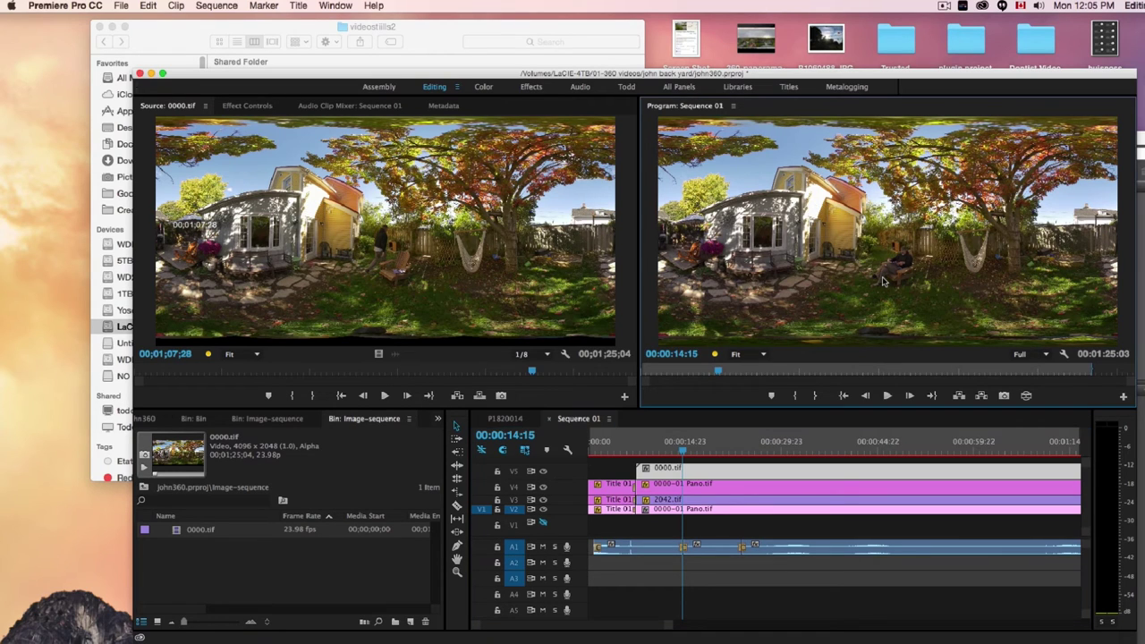
left_click(766, 355)
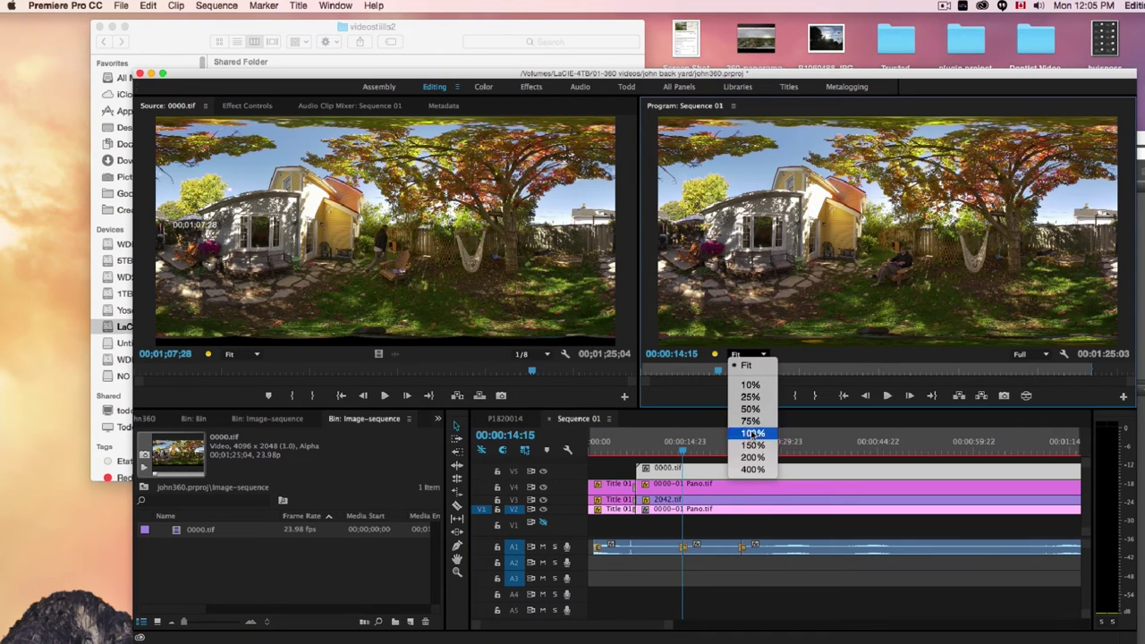
left_click(752, 434)
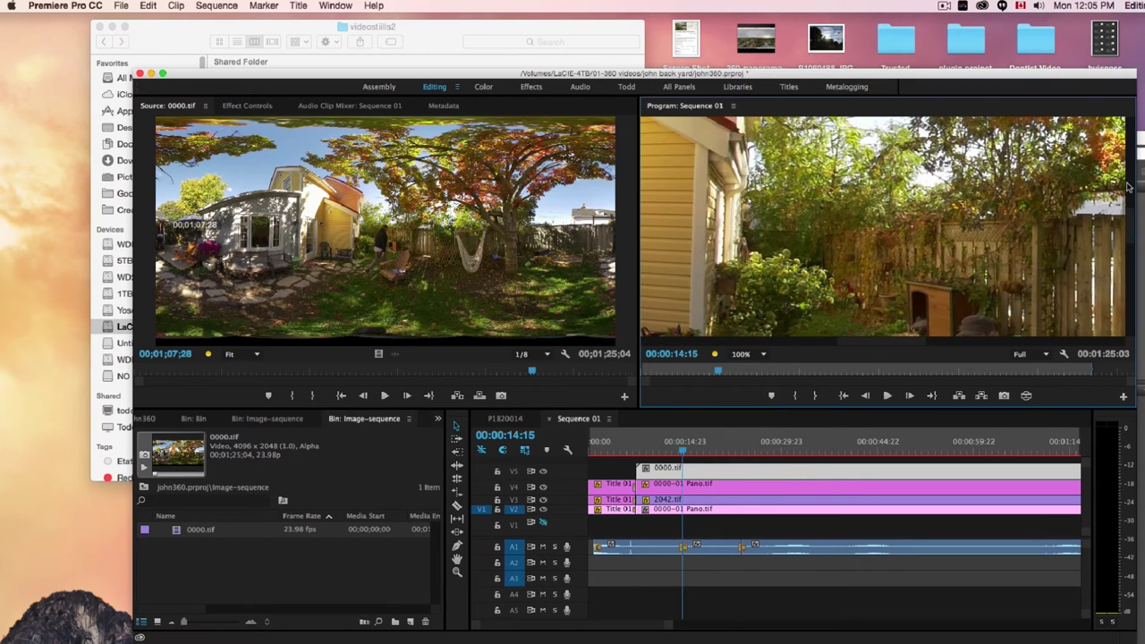
scroll(1128, 210, "down", 5)
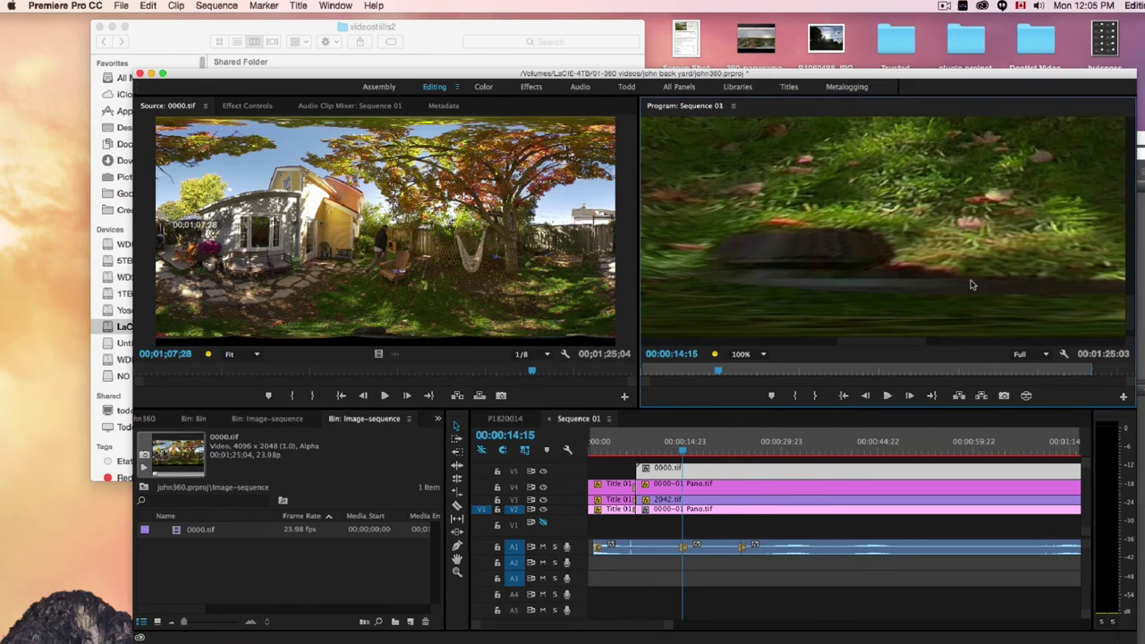
left_click(766, 357)
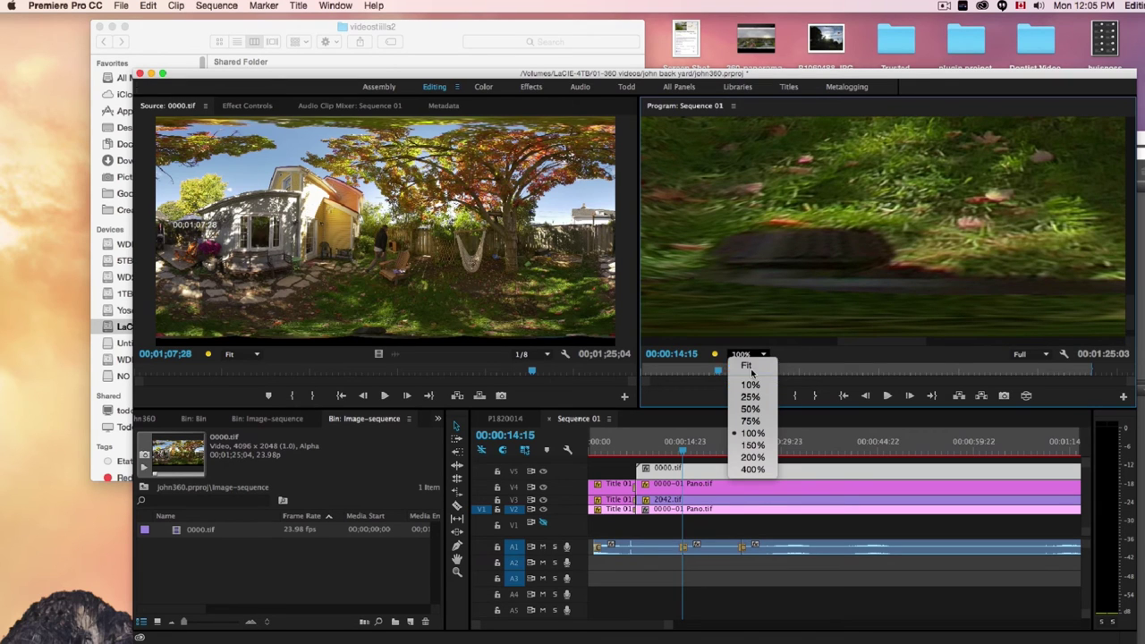
left_click(747, 365)
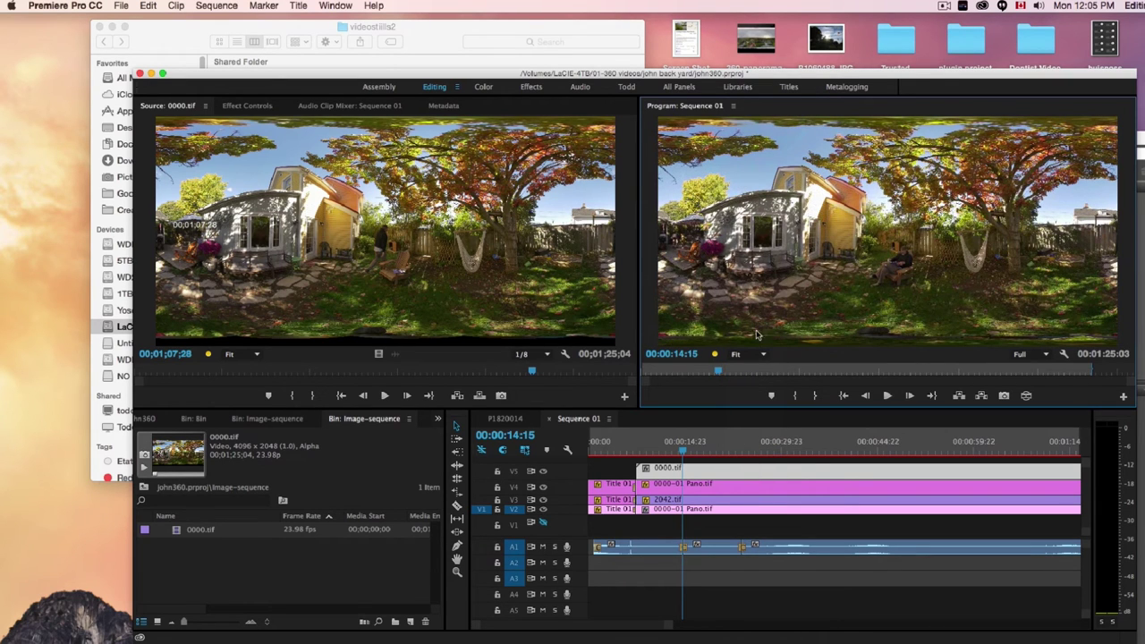
- Show 0000.tif's Effect Controls and look over its Opacity property
left_click(258, 109)
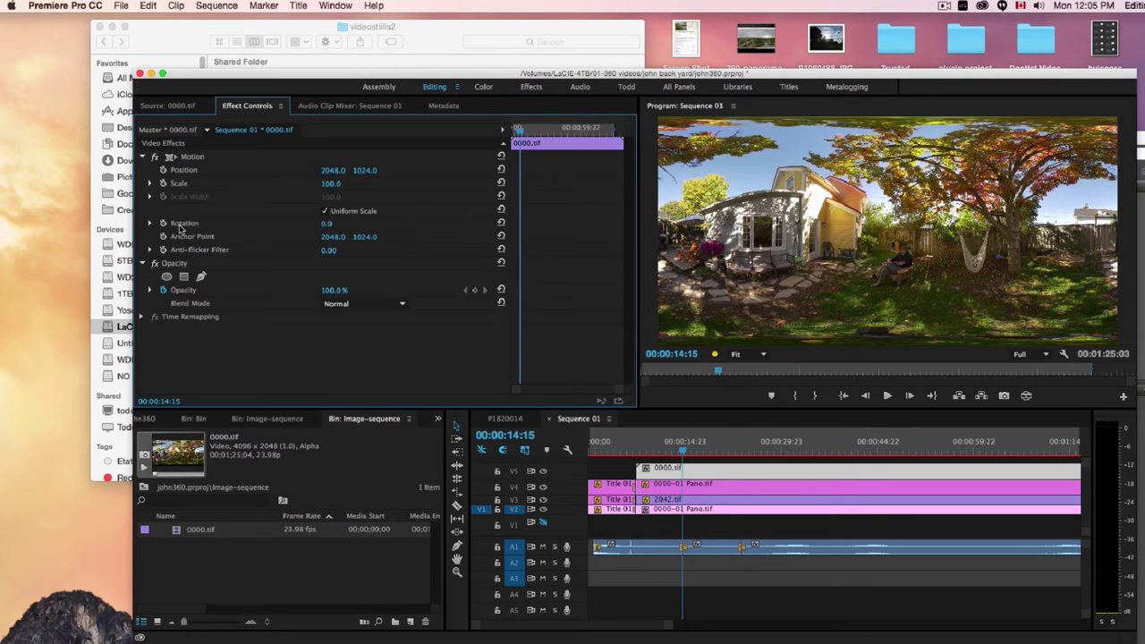
left_click(151, 291)
left_click(151, 292)
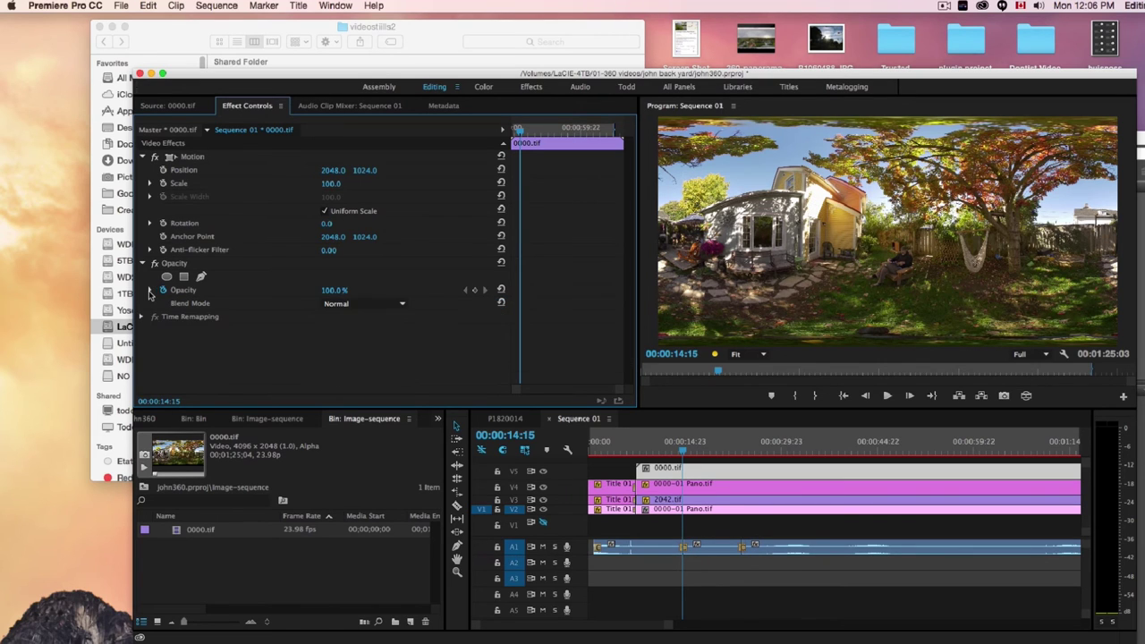
- Draw a closed free-draw bezier opacity mask with points along the panorama's bottom edge
left_click(200, 278)
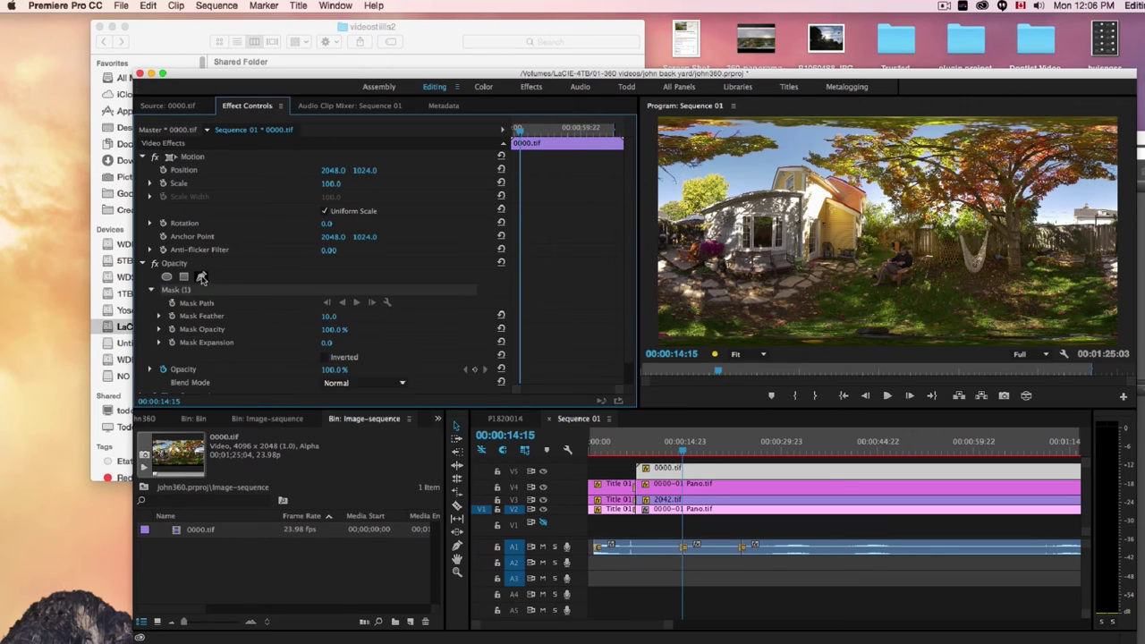
left_click(659, 332)
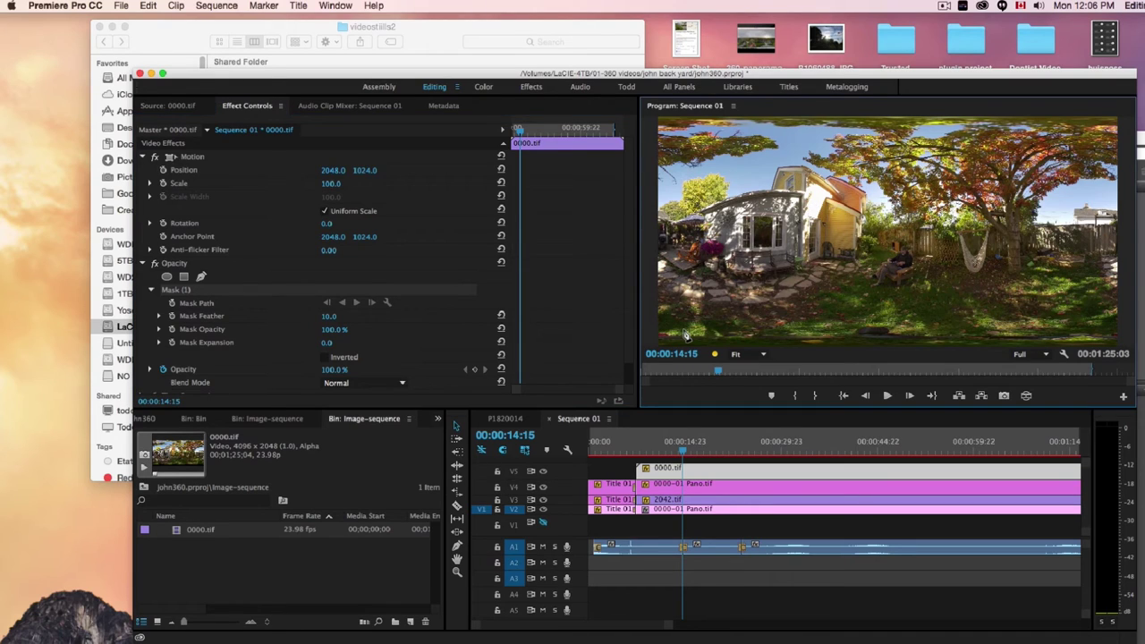
left_click(689, 331)
left_click(735, 333)
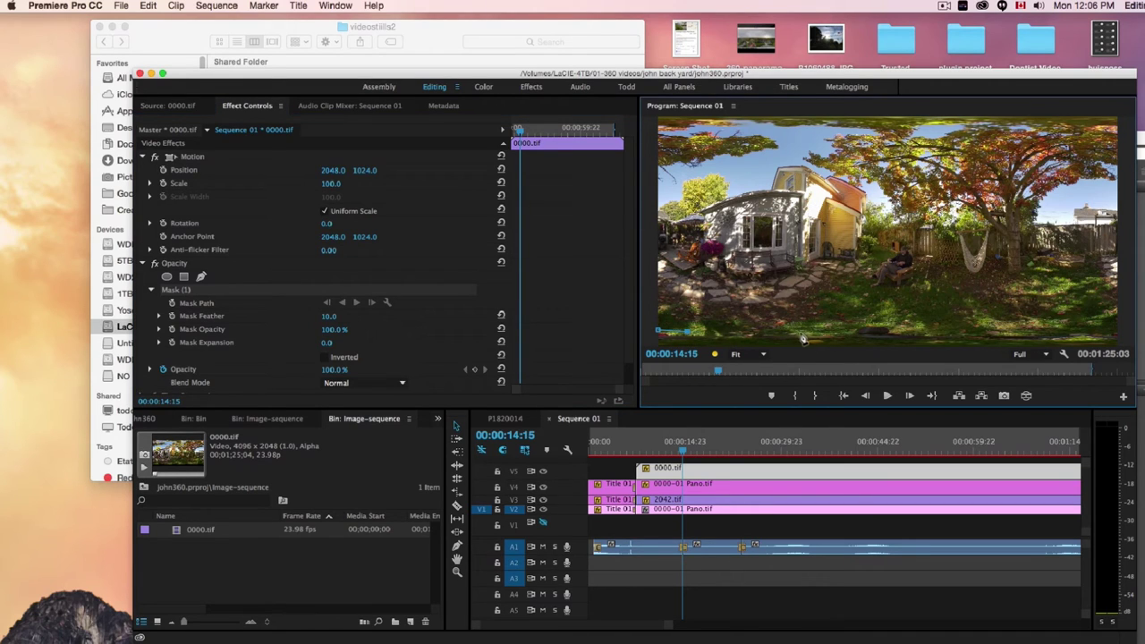
left_click(853, 333)
left_click(901, 332)
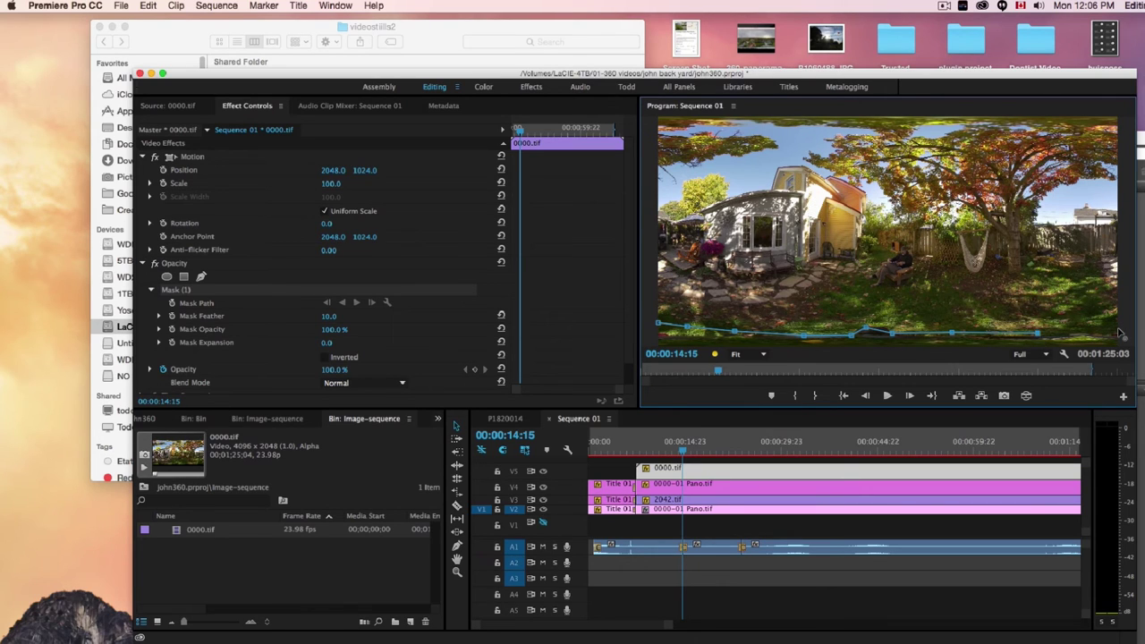
left_click(1119, 330)
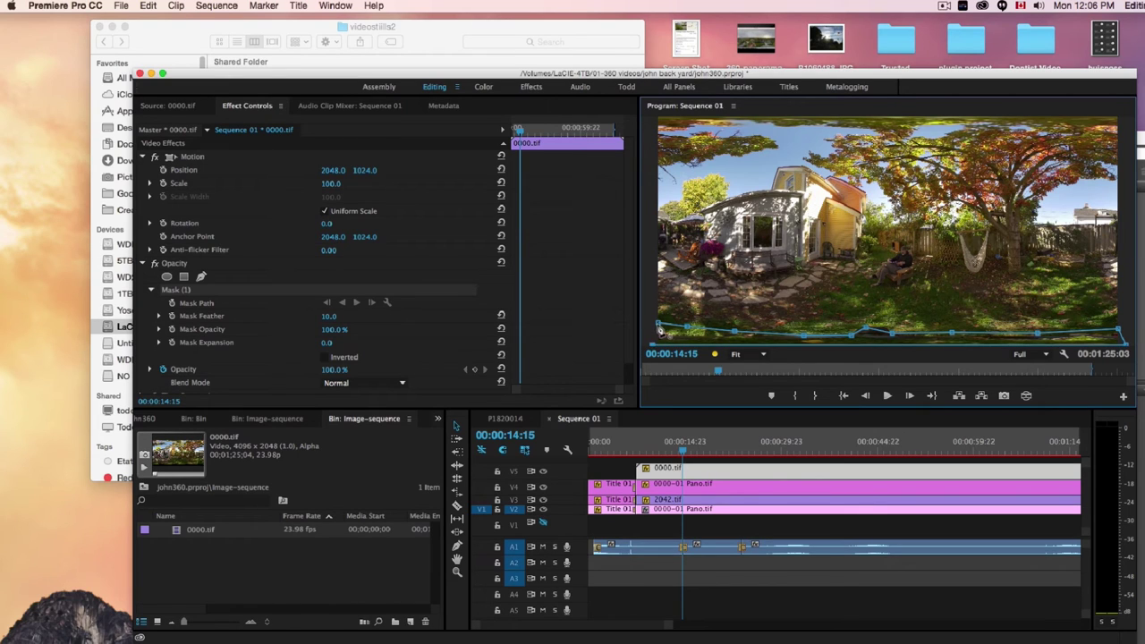
left_click(660, 326)
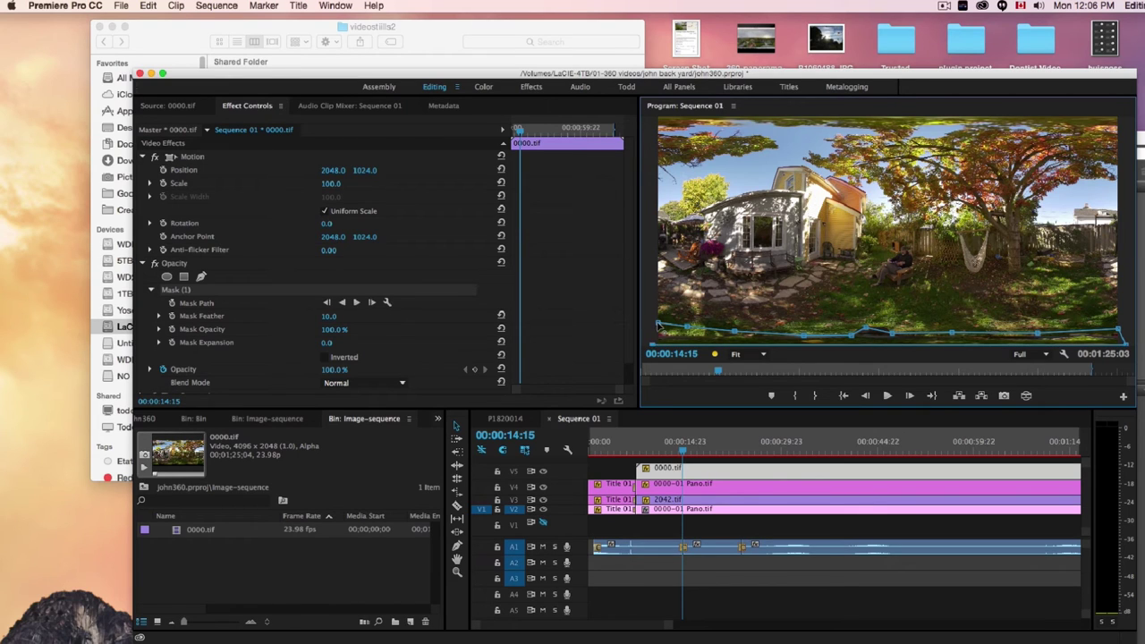
- Set Mask (1) feather to 25 and invert it, checking at 10% zoom before returning to Fit
left_click(764, 355)
left_click(753, 386)
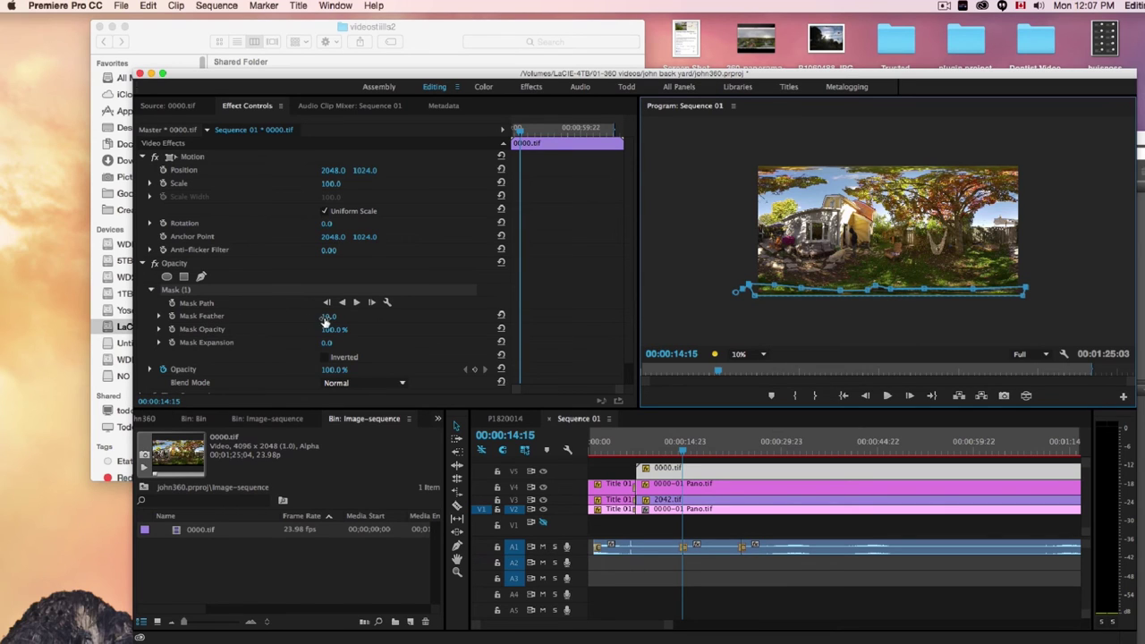
left_click_drag(324, 322, 335, 322)
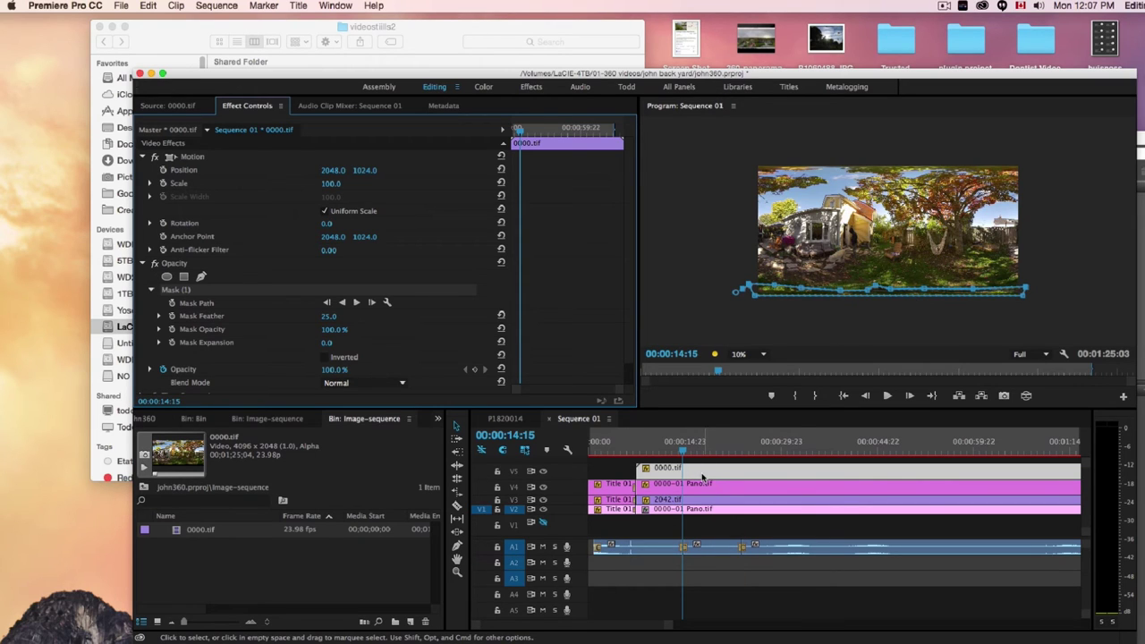
left_click(325, 357)
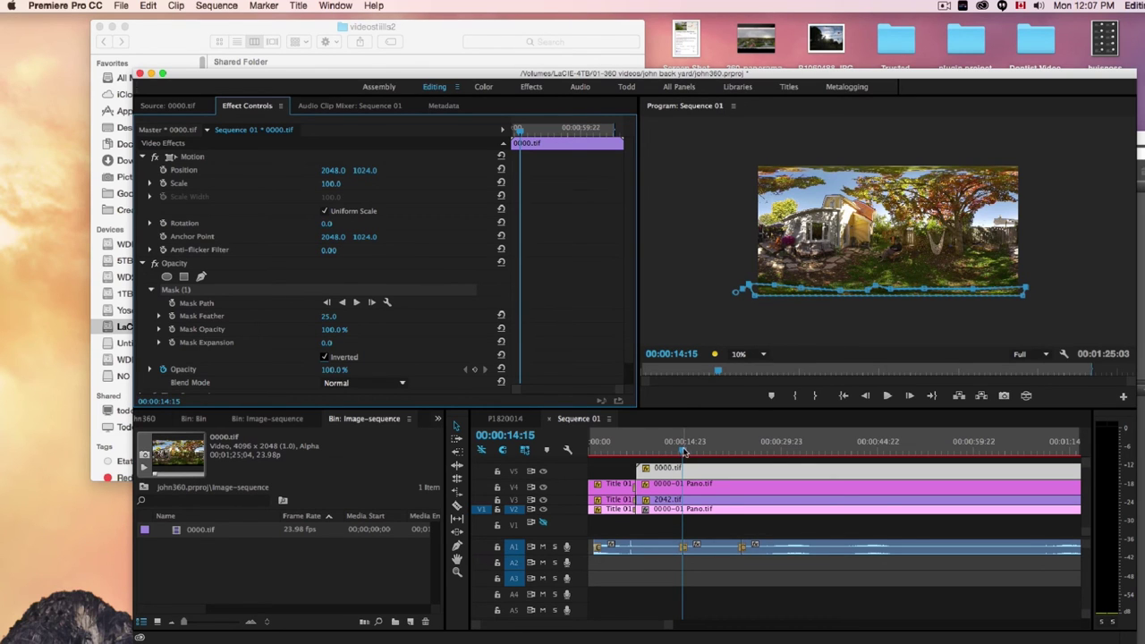
left_click_drag(682, 448, 1034, 452)
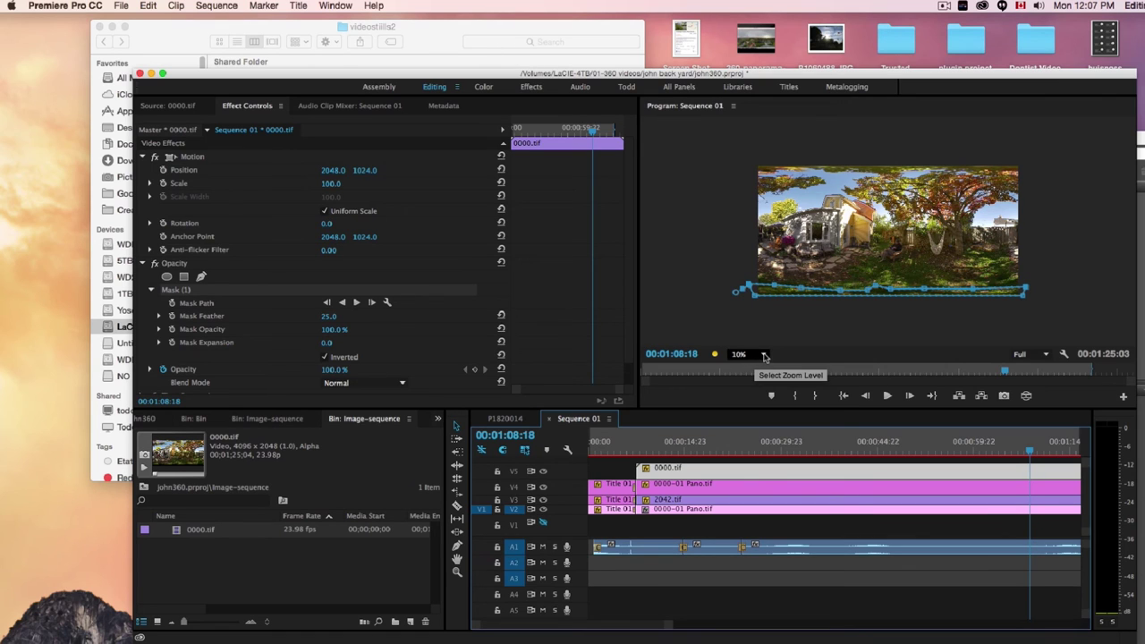
left_click(763, 356)
left_click(752, 366)
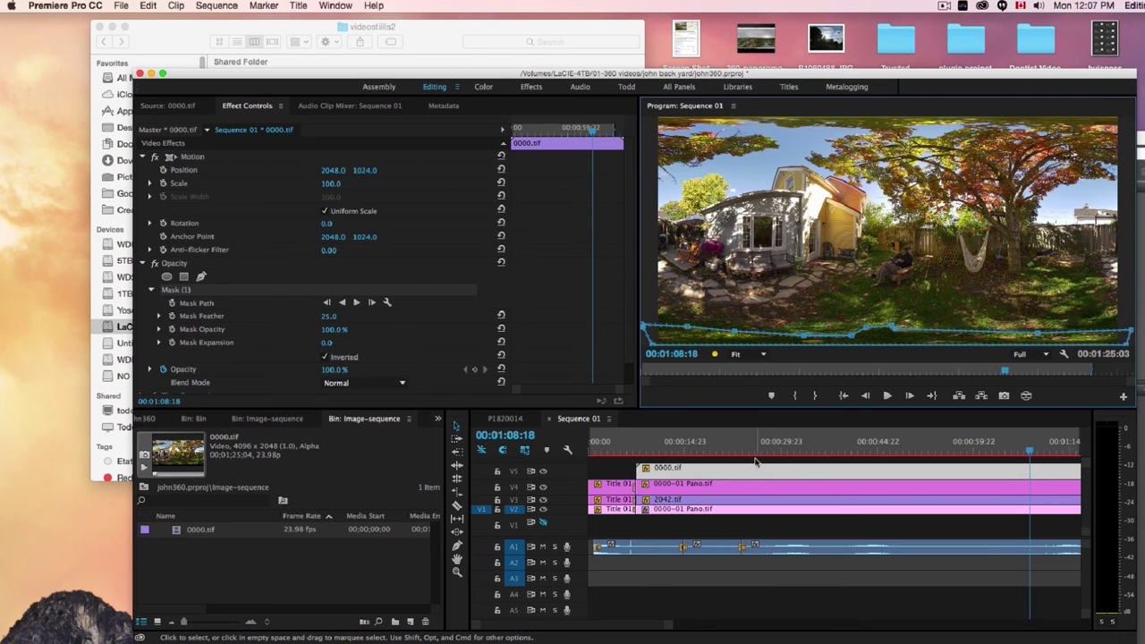
- Save the 360 project with the playhead moved back near the sequence start
left_click_drag(669, 633, 723, 626)
left_click_drag(871, 453, 598, 454)
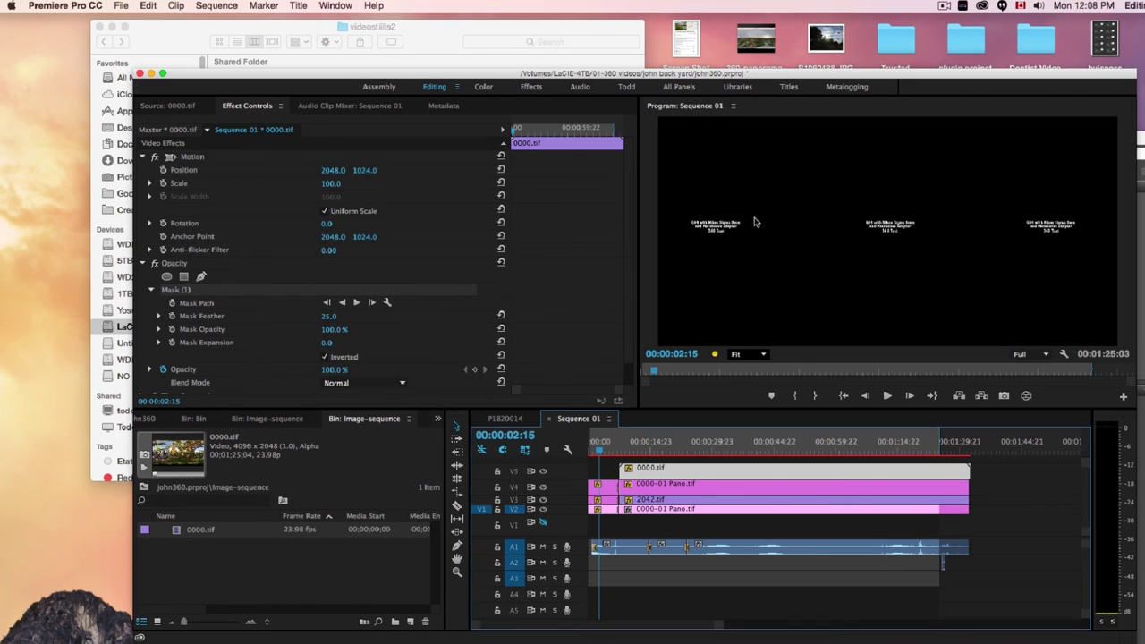
key("super+s")
- Check the '360 Test' title at 75% zoom, return to Fit, and scrub to 01:20:17
left_click(764, 354)
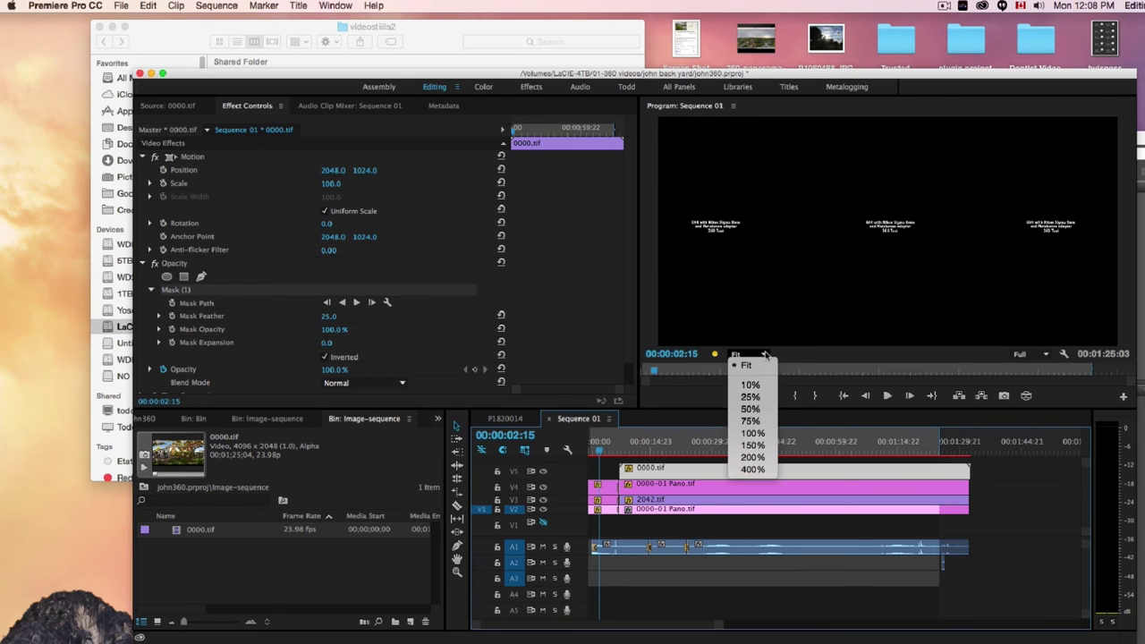
left_click(752, 422)
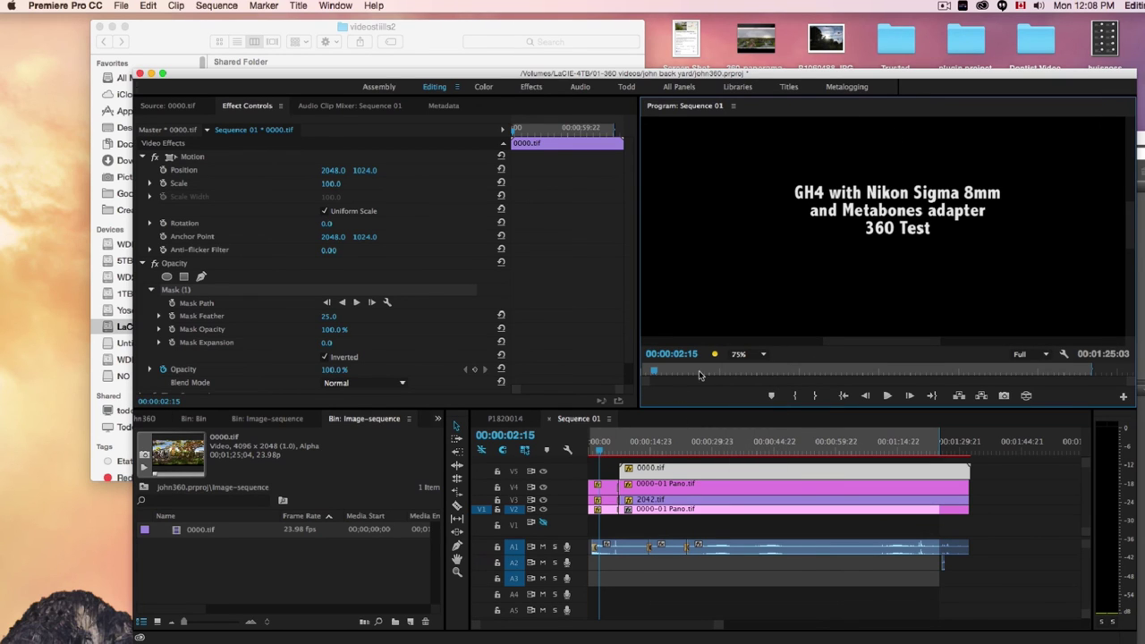
left_click(763, 355)
left_click(744, 363)
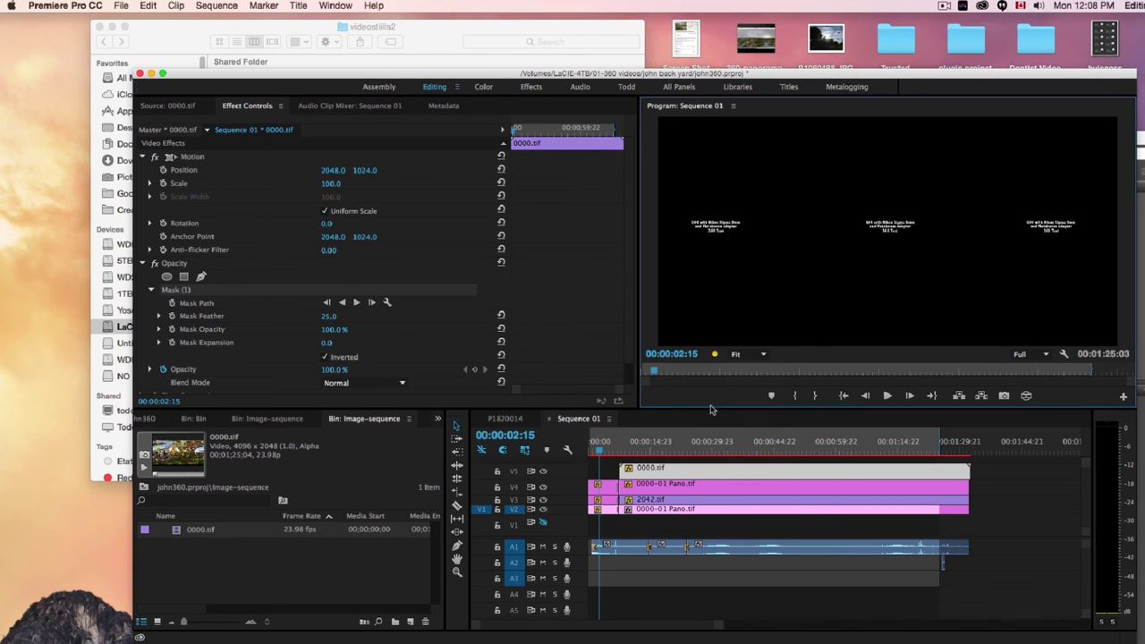
left_click_drag(599, 452, 923, 445)
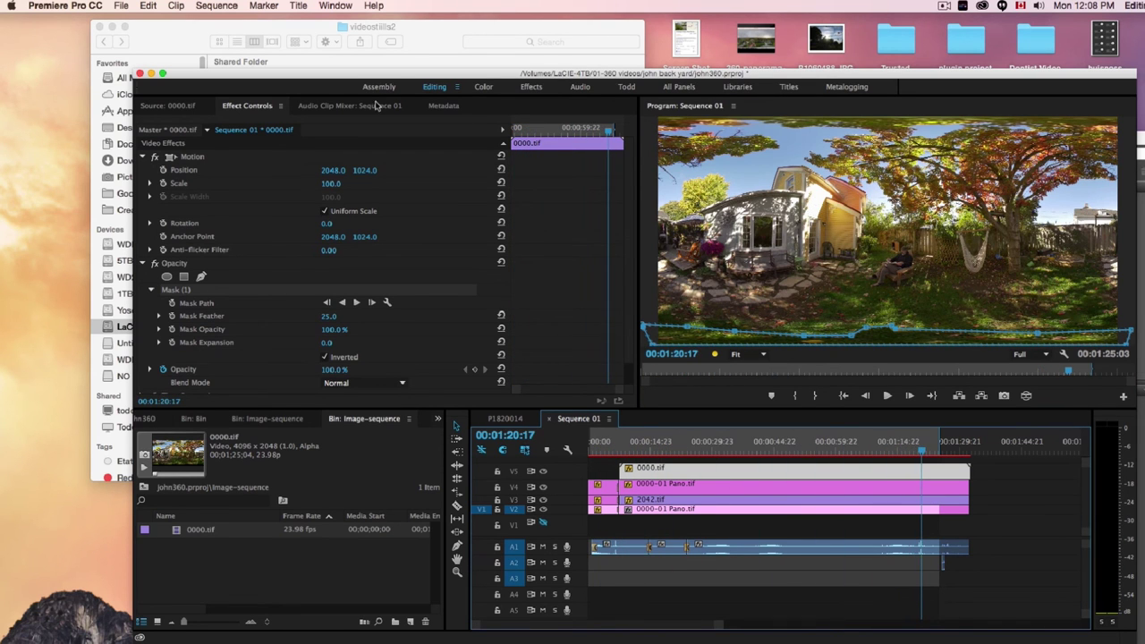
- Queue Sequence 01 in Media Encoder using the YouTube 2160p 4K preset matched to 4096×2048 source
left_click(126, 6)
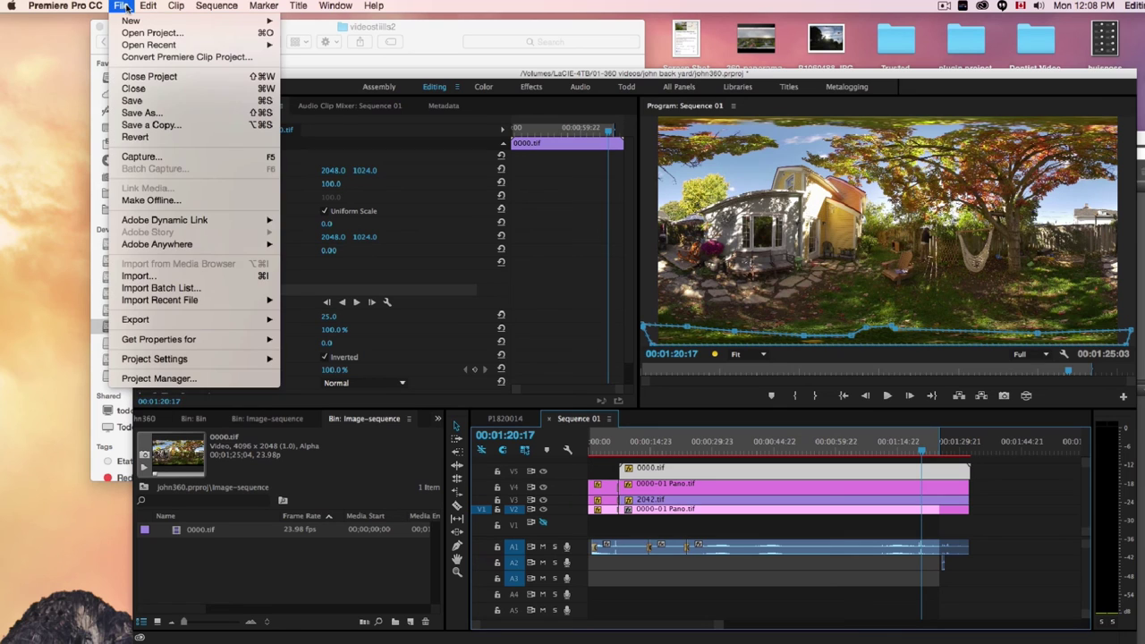
mouse_move(224, 323)
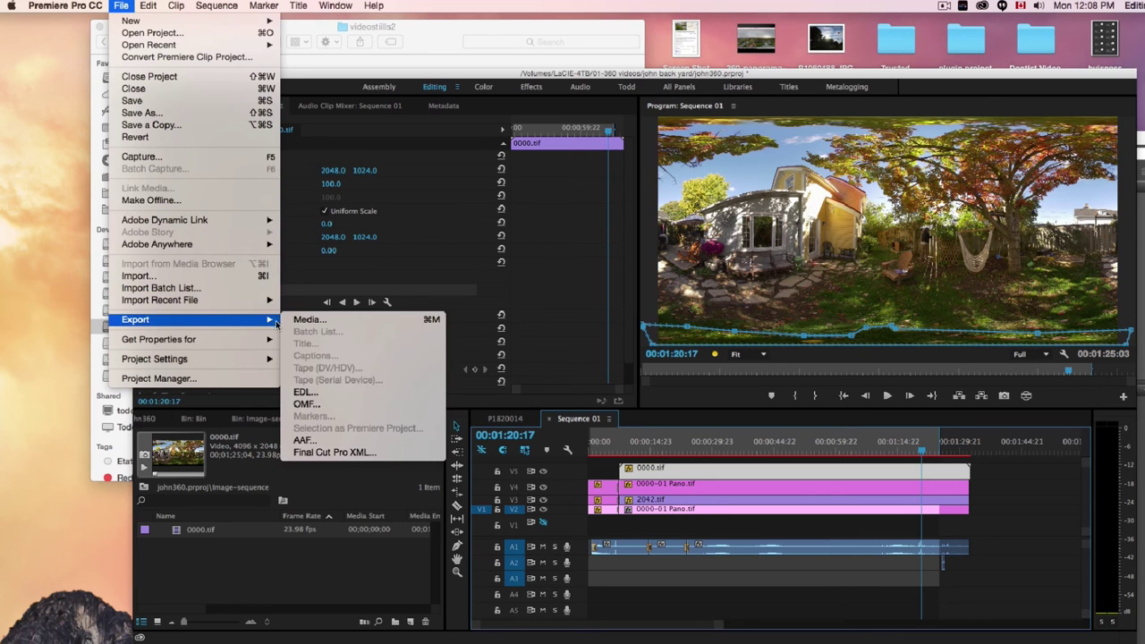
left_click(299, 320)
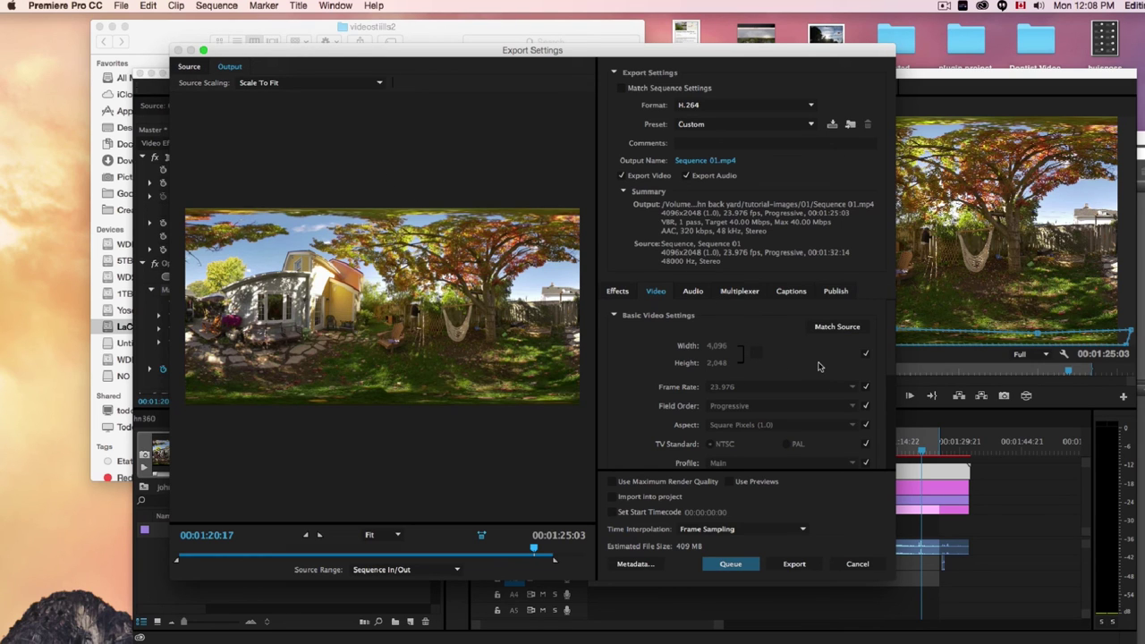
left_click(812, 126)
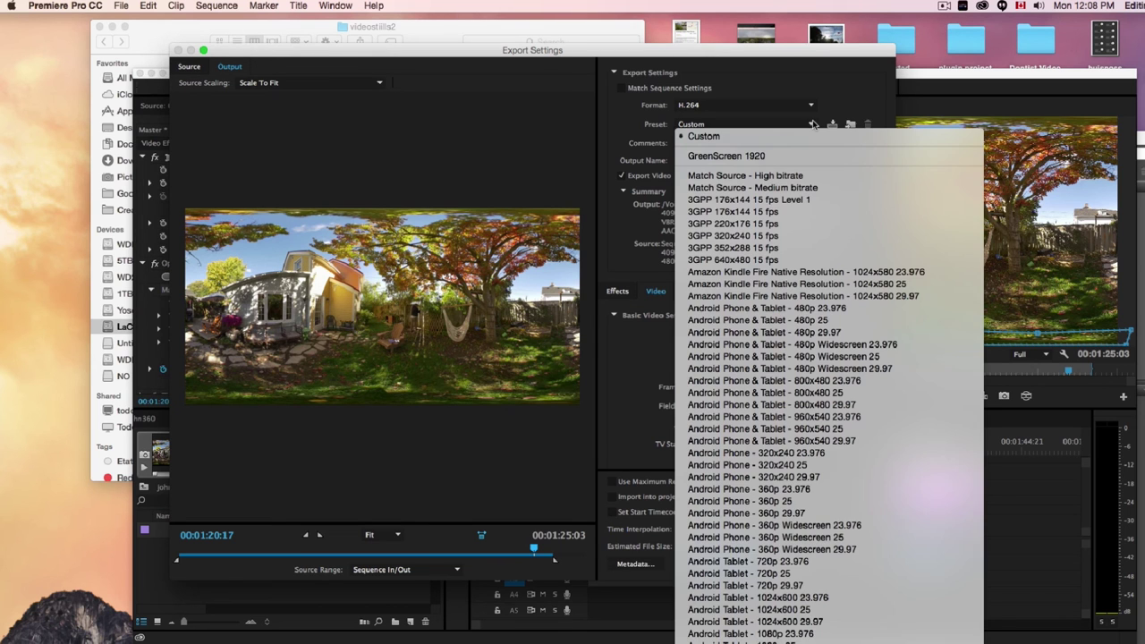
scroll(726, 561, "down", 15)
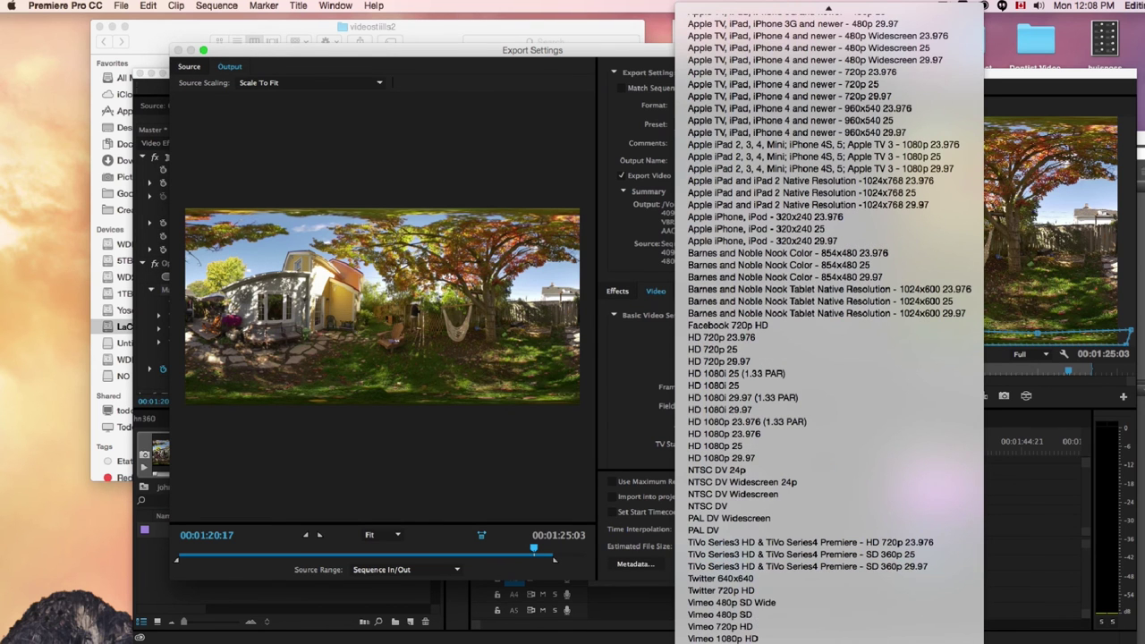
left_click(762, 393)
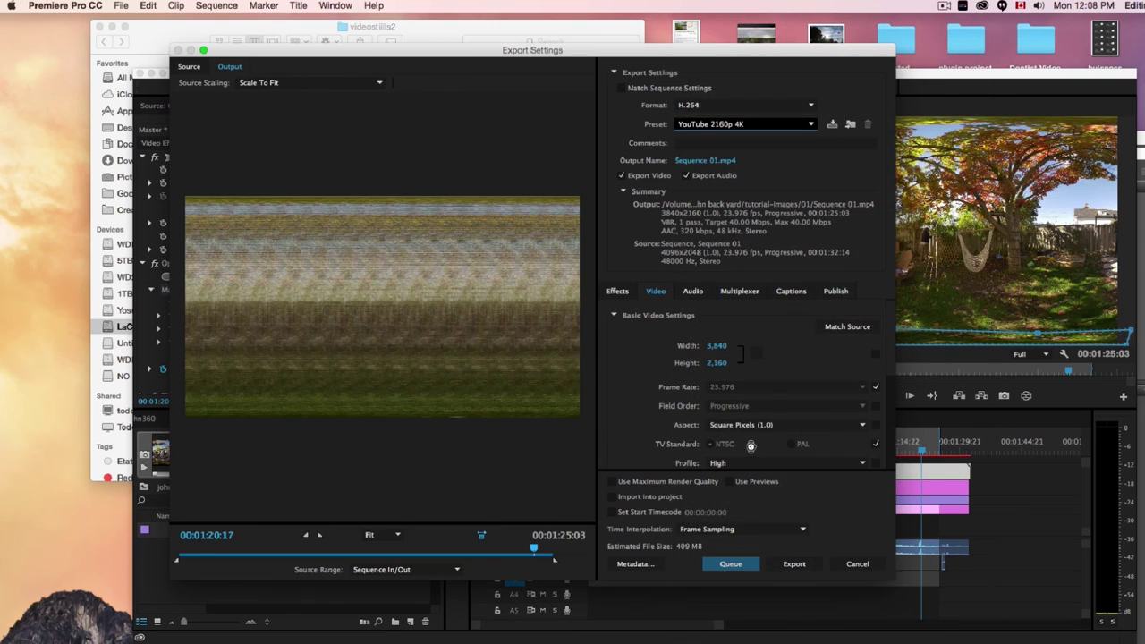
left_click(843, 327)
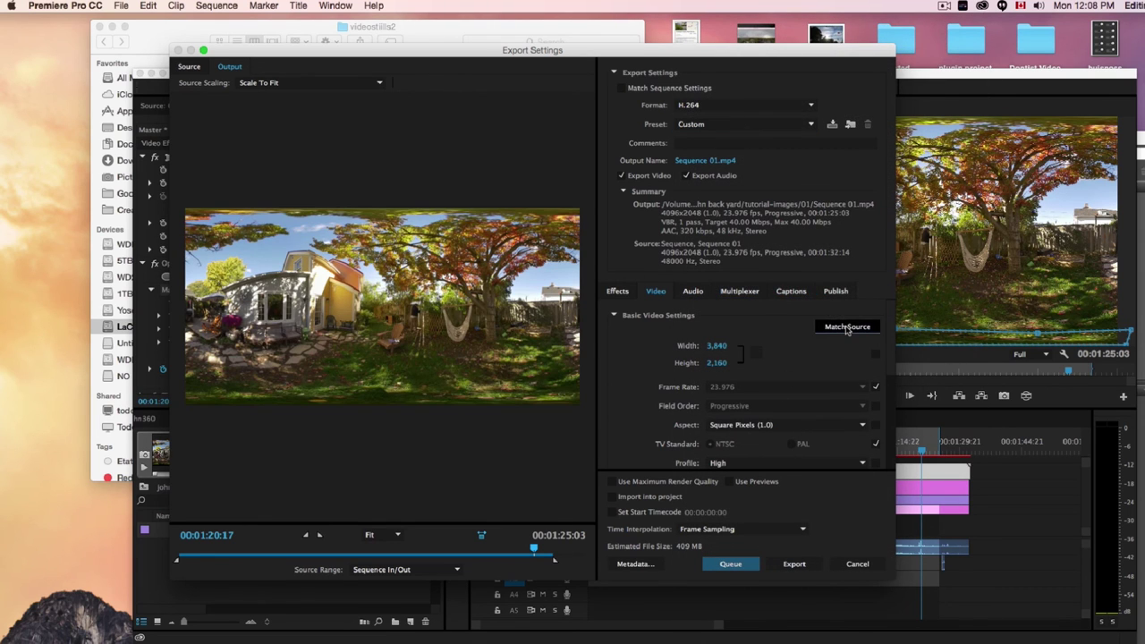
left_click(730, 568)
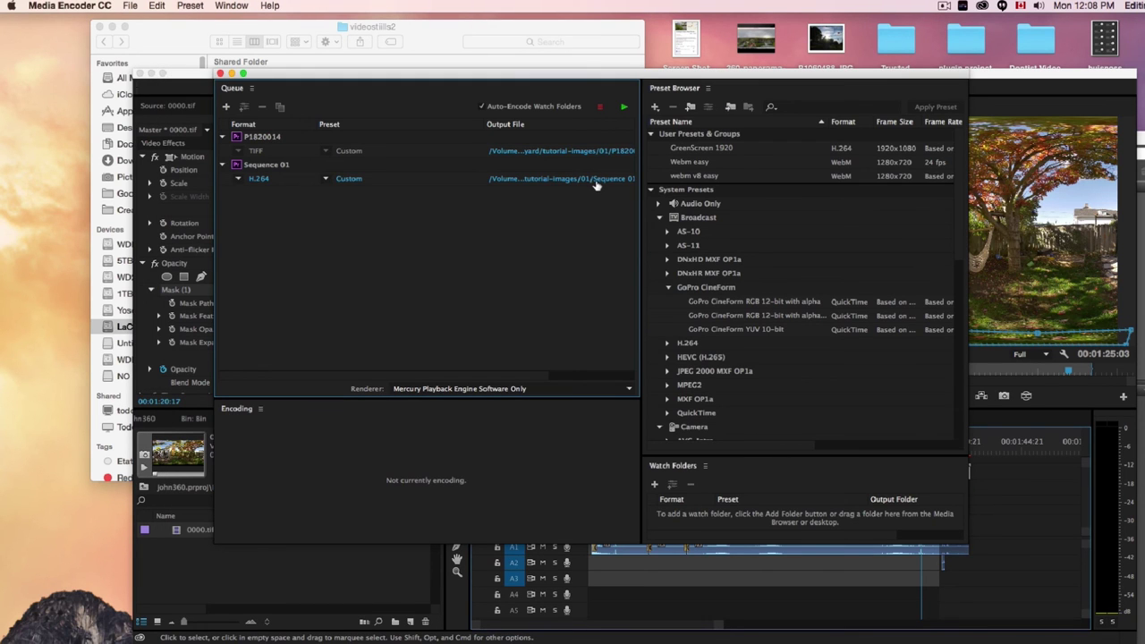
- Output Sequence 01 to the Desktop as '360 backyard' and start the encoding queue
left_click(597, 179)
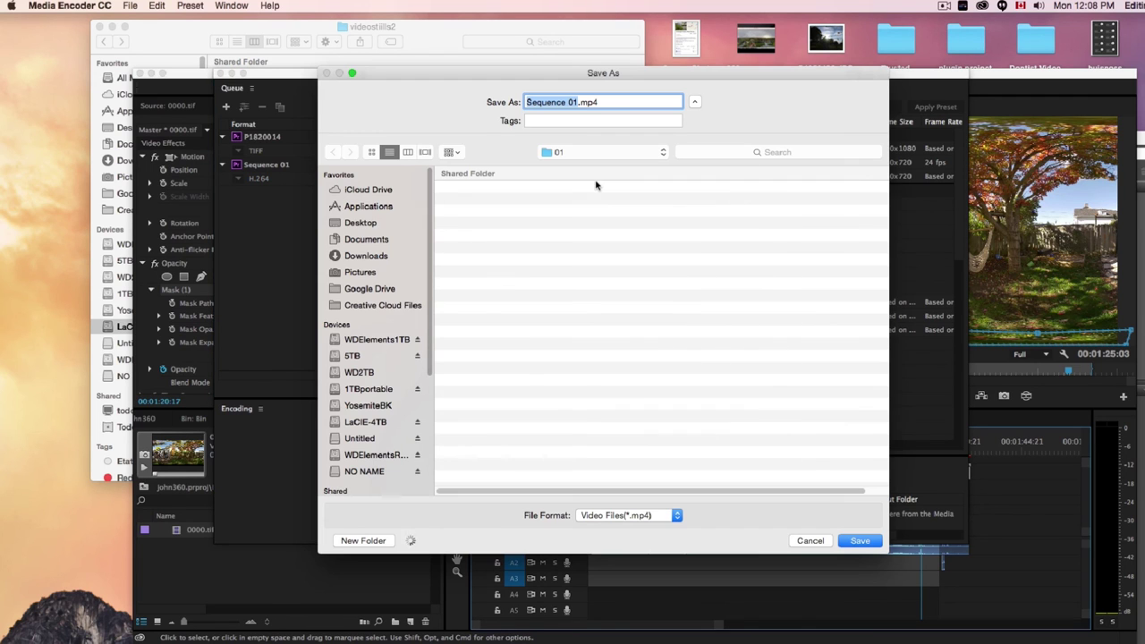
left_click(361, 223)
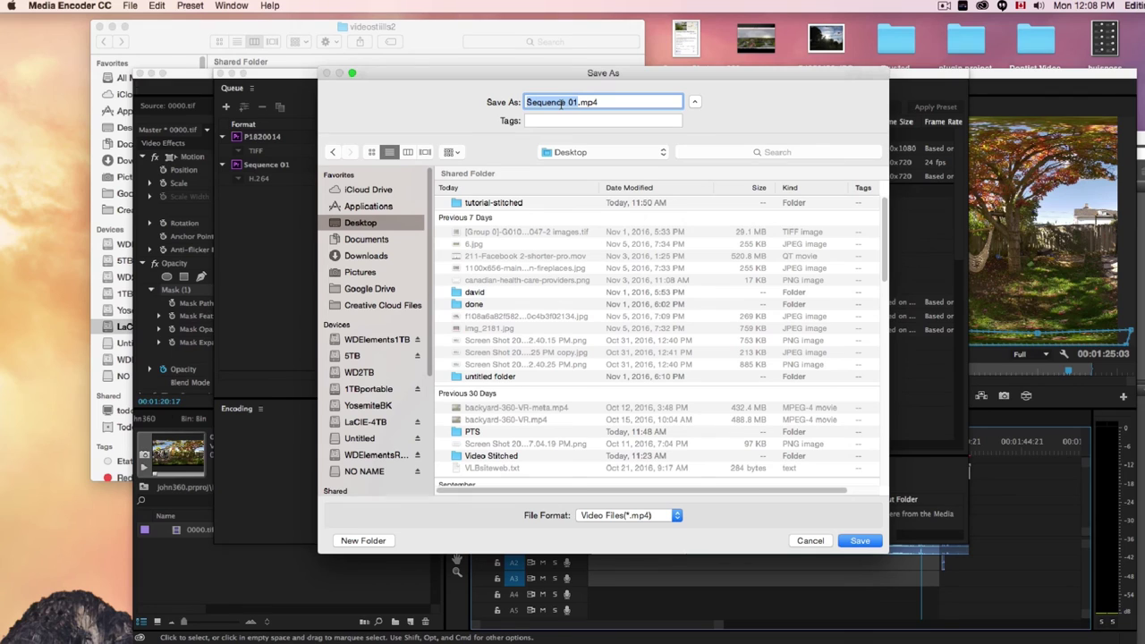
type("360")
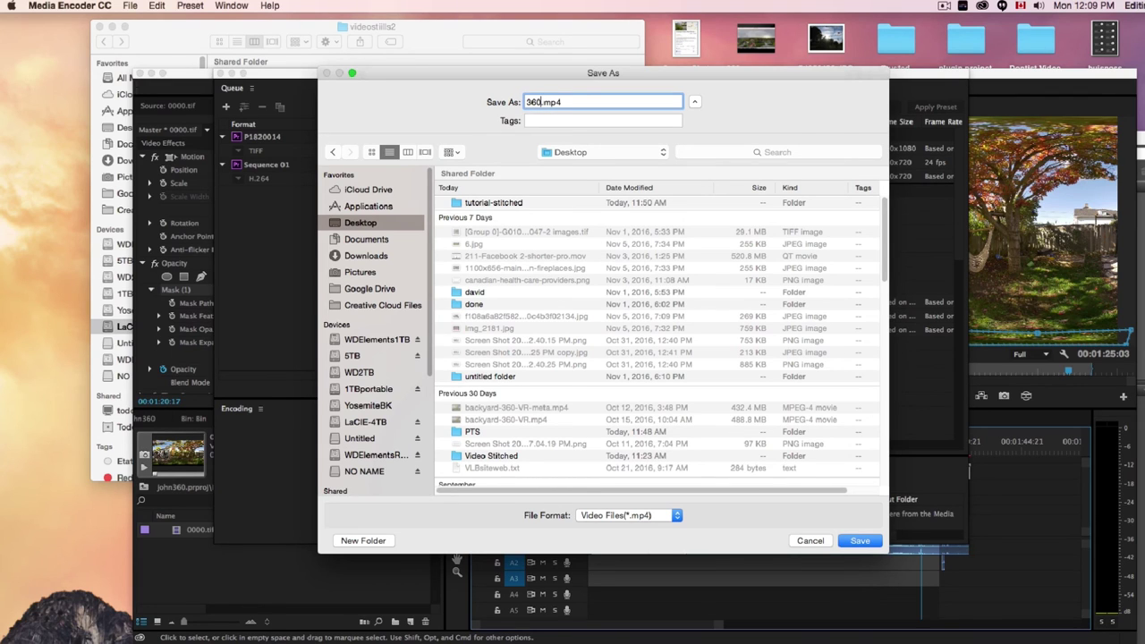
type(" backyard")
left_click(858, 540)
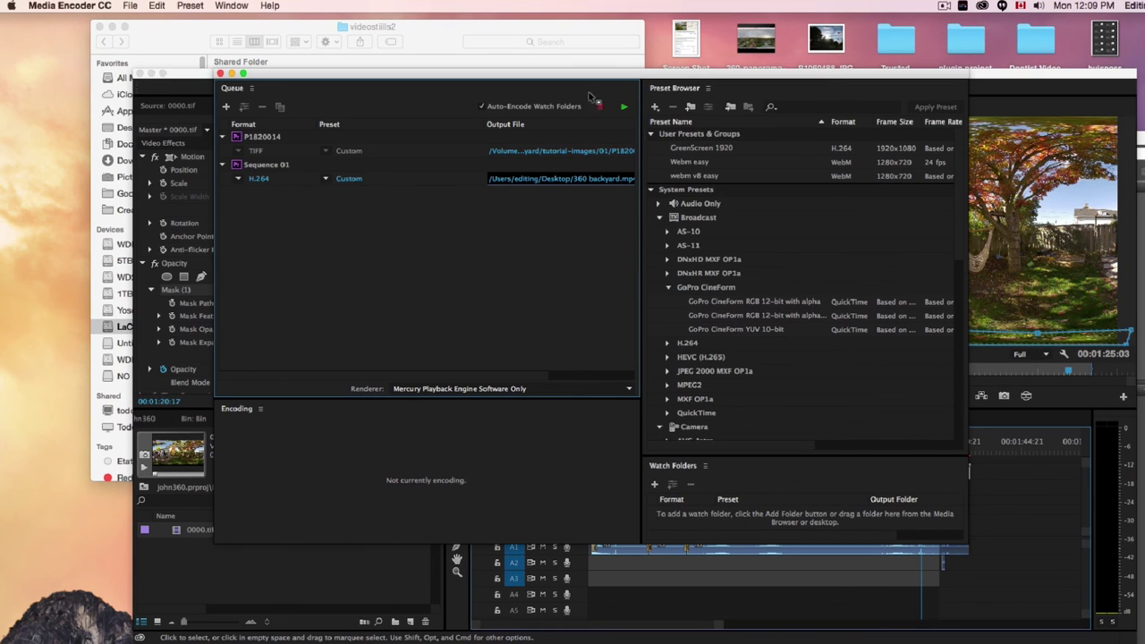
left_click(624, 106)
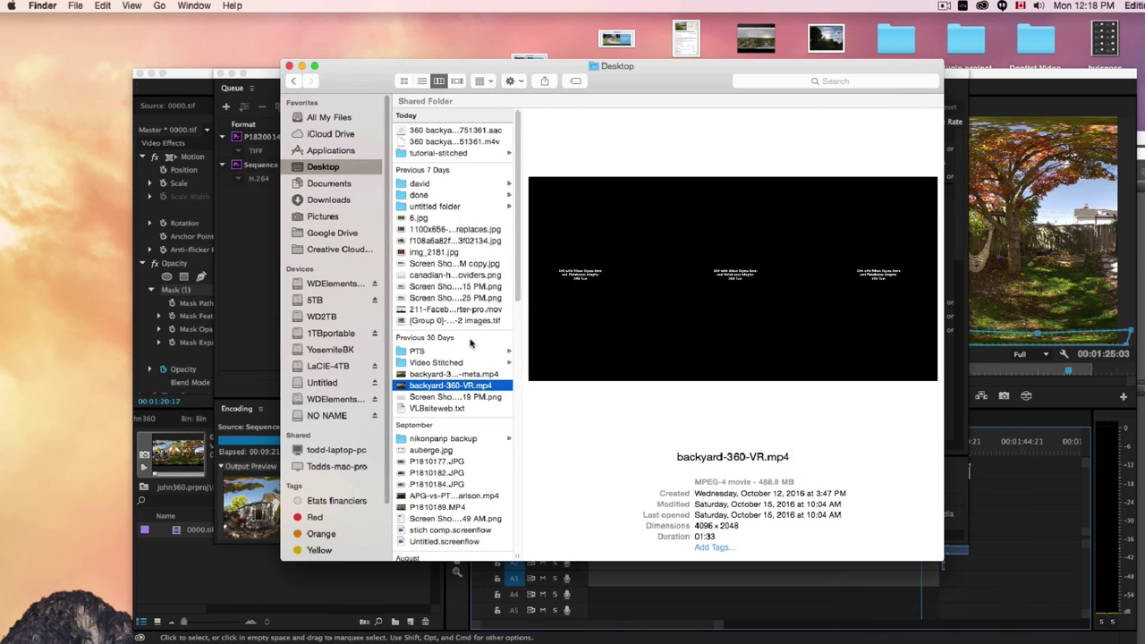
- Launch GoPro VR Player from the Applications stack in the Dock
left_click(1074, 640)
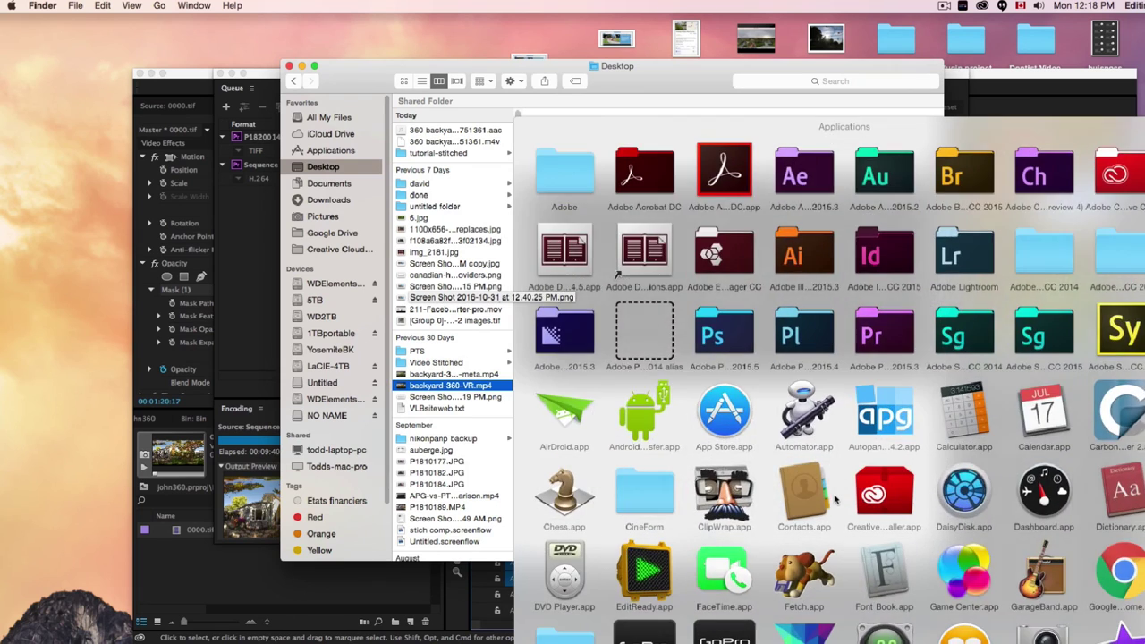
left_click(726, 456)
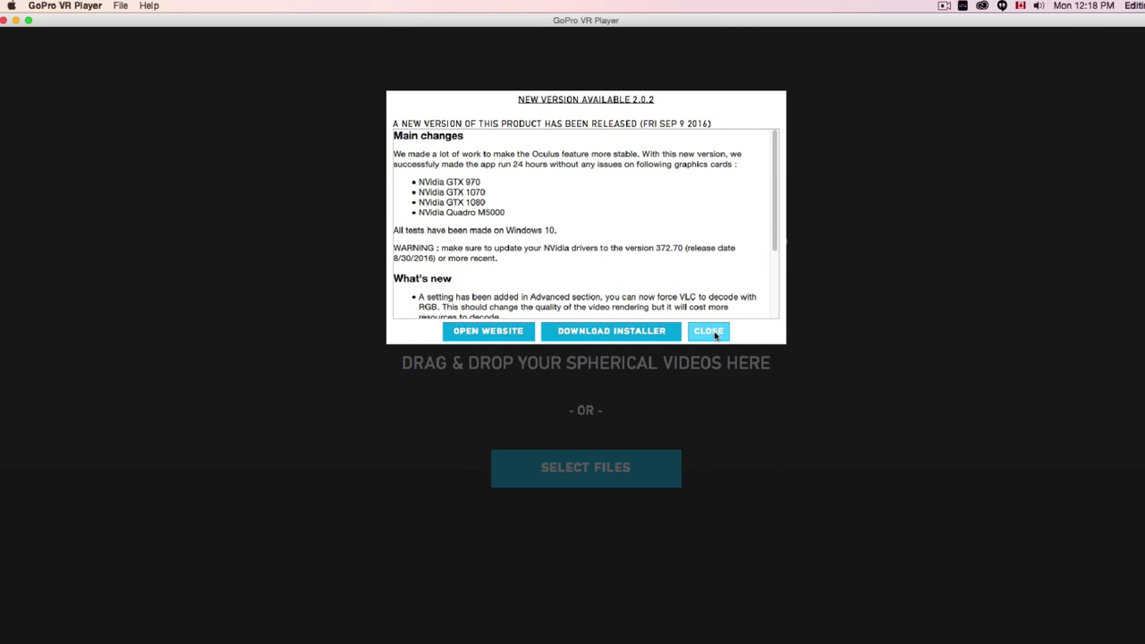
- Dismiss the update notice and drop backyard-360-VR.mp4 from the Desktop into the player to watch
left_click(715, 335)
left_click_drag(277, 21, 760, 114)
left_click_drag(399, 383, 761, 379)
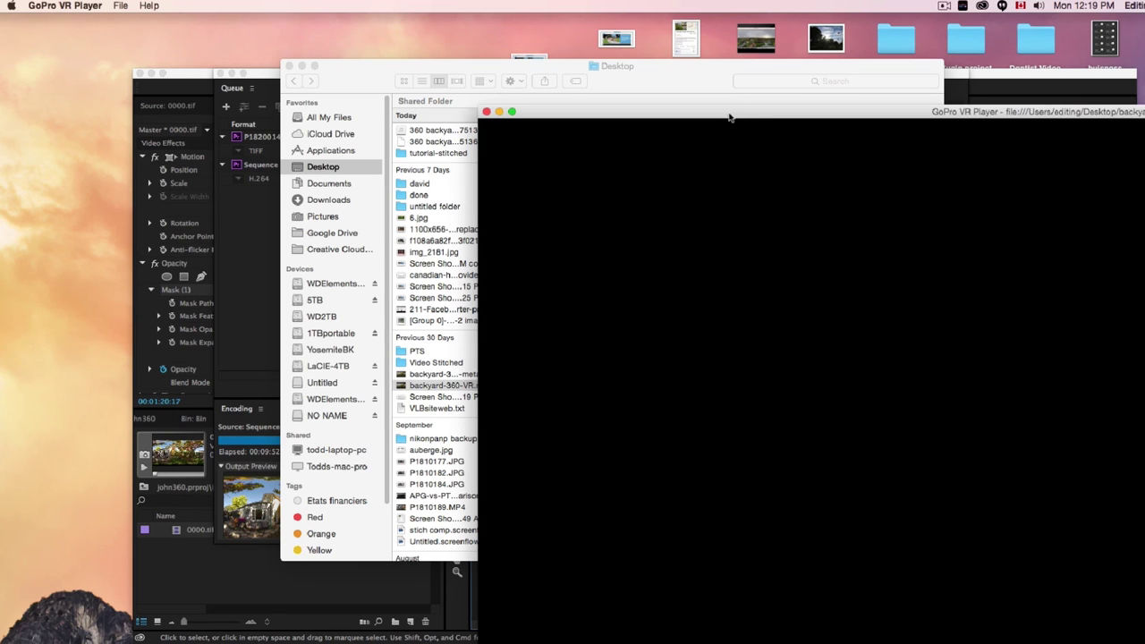
left_click_drag(730, 117, 309, 27)
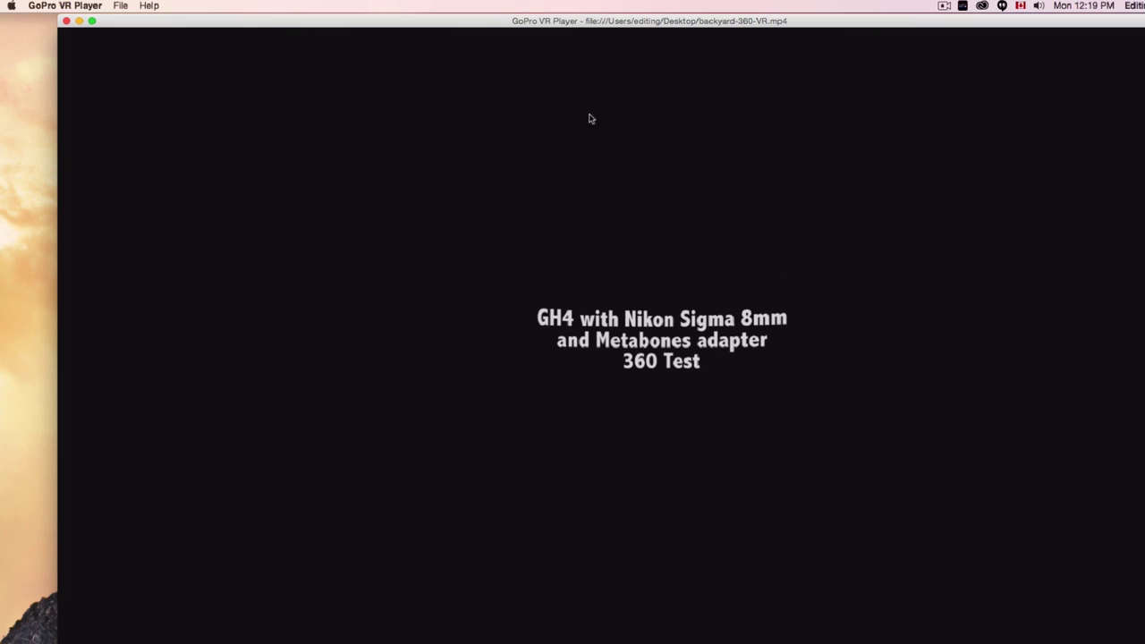
left_click_drag(499, 24, 456, 23)
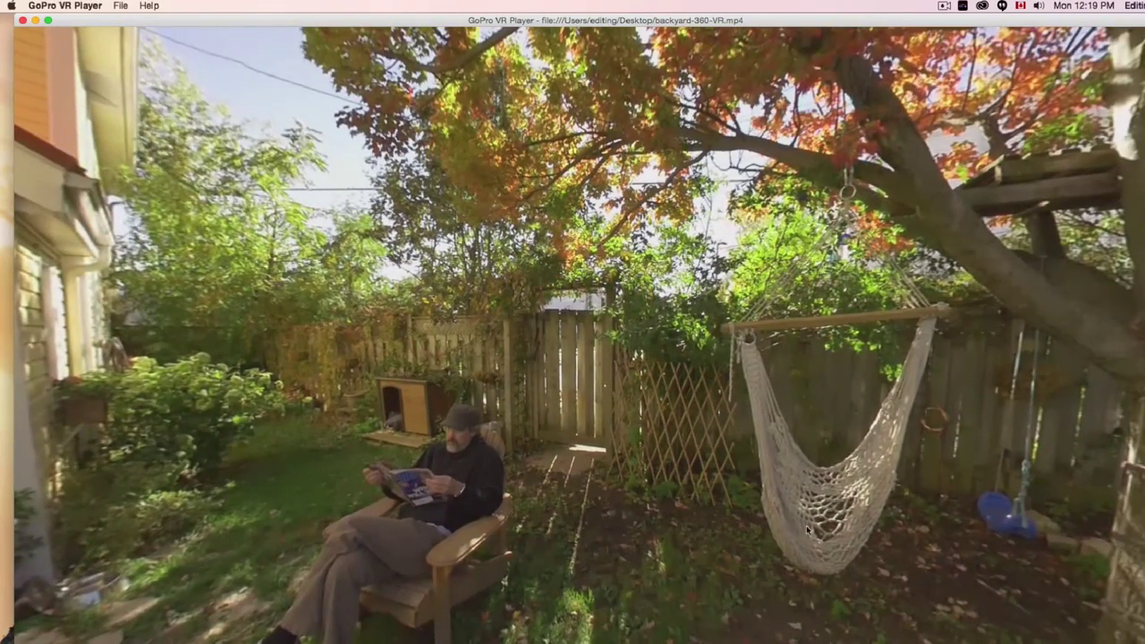
scroll(802, 448, "up", 1)
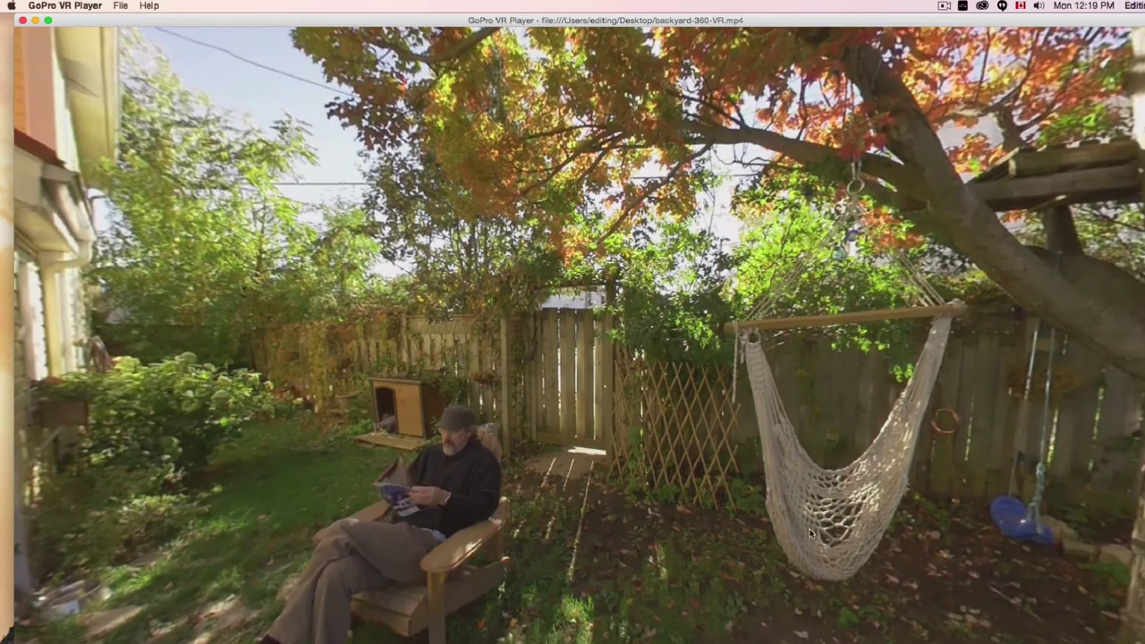